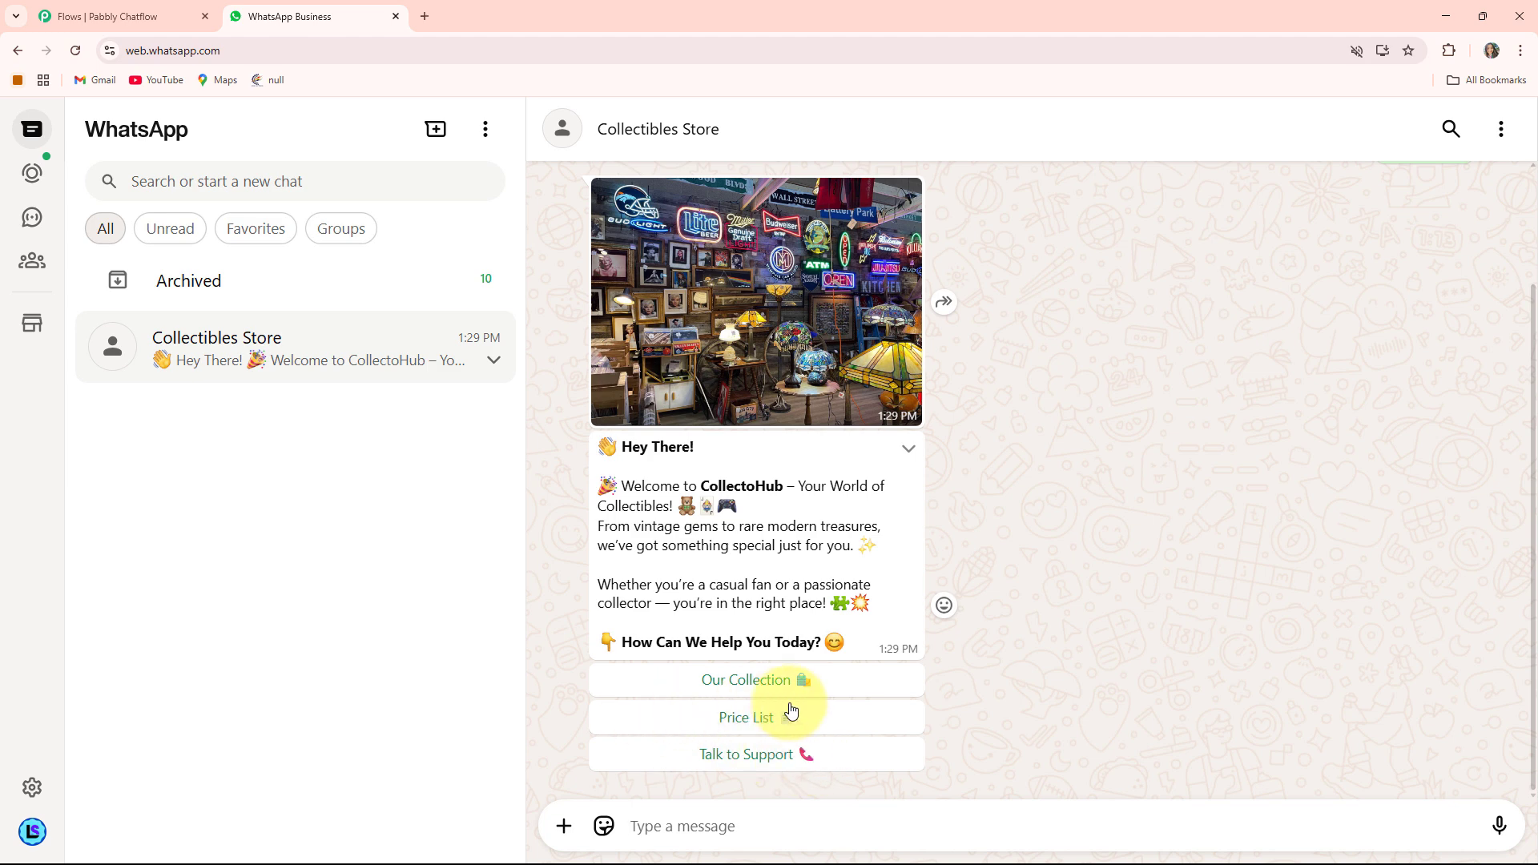
- Request Our Collection from the store chatbot's welcome menu
left_click(748, 680)
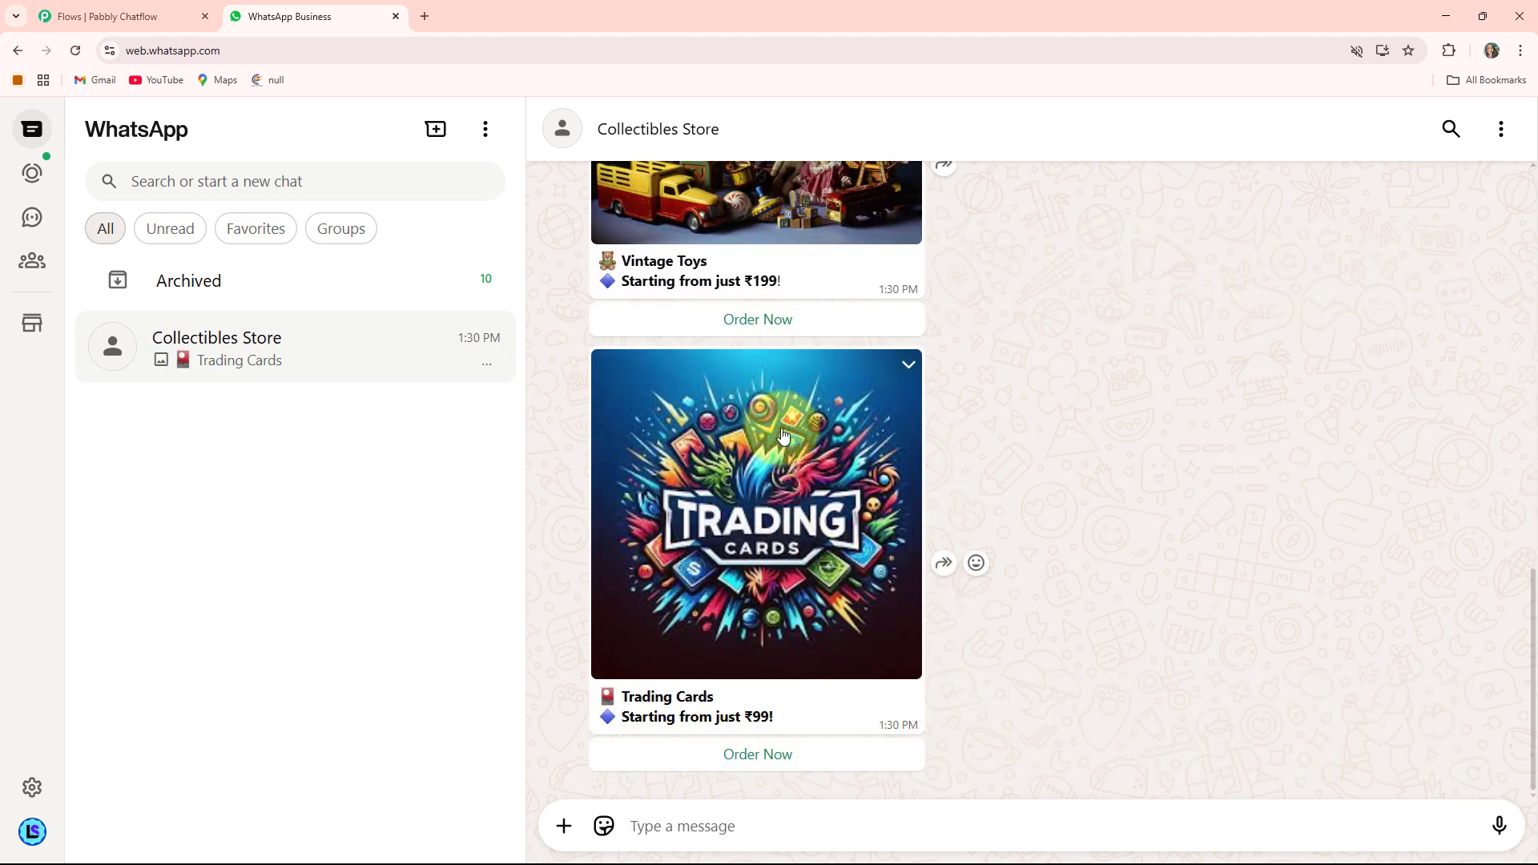
scroll(833, 465, "up", 2)
scroll(814, 473, "up", 1)
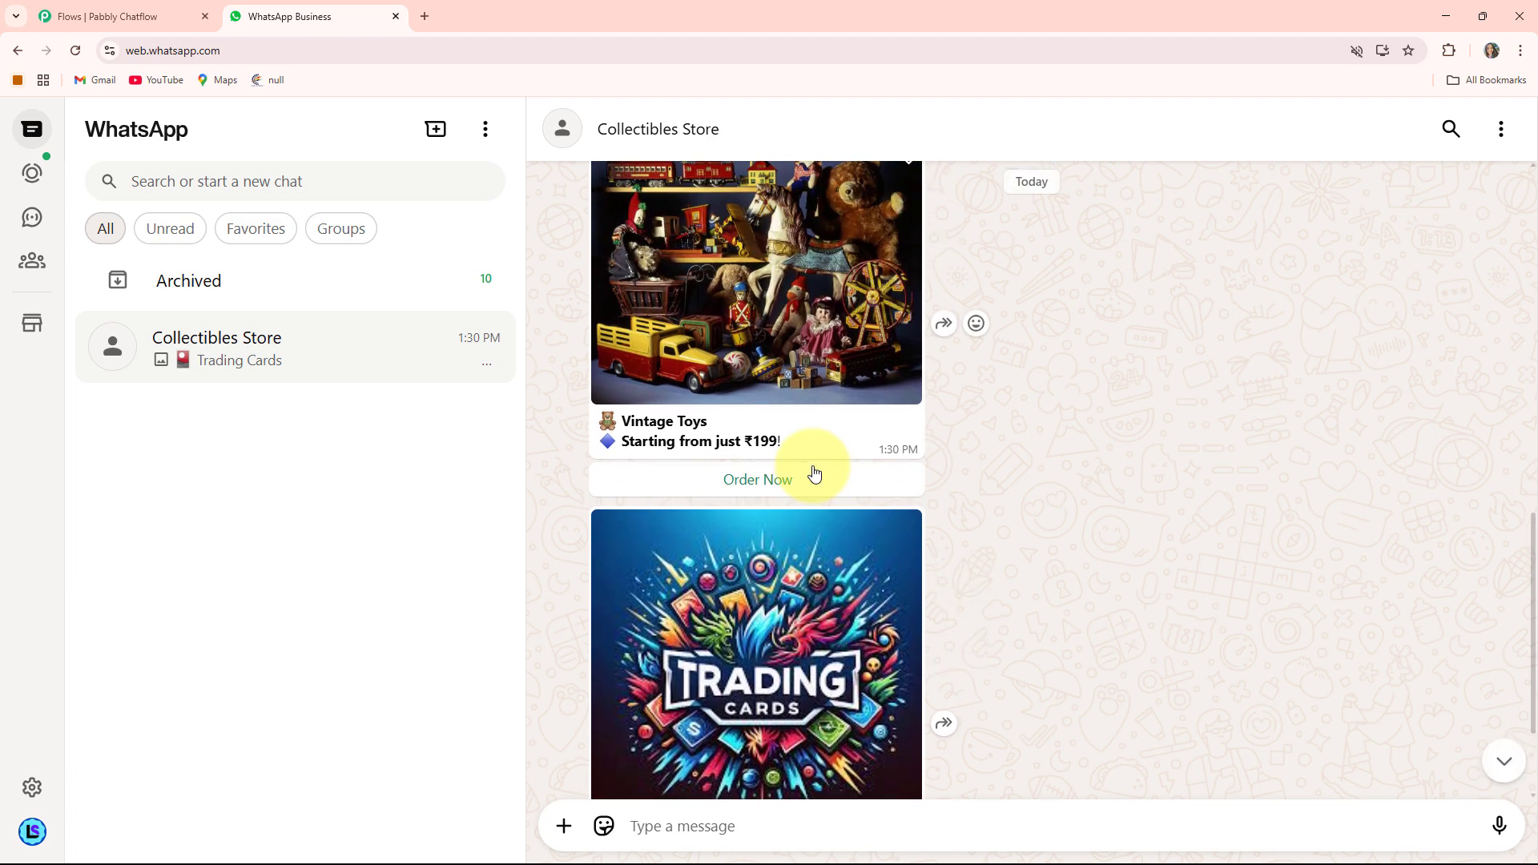
scroll(724, 481, "down", 3)
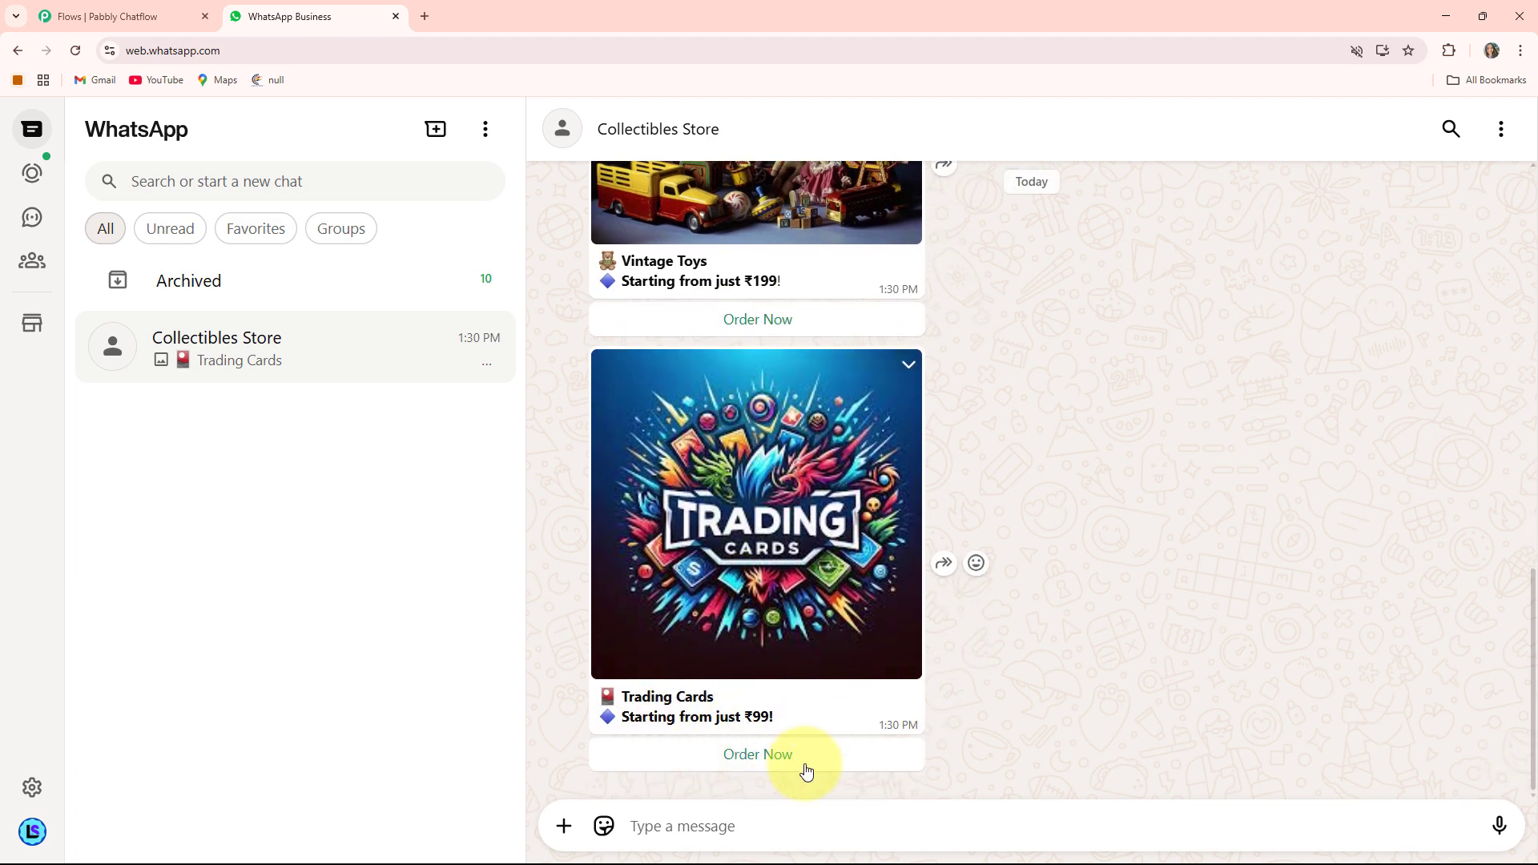
- Order the Trading Cards item and reply to the bot with the customer's full name
left_click(768, 762)
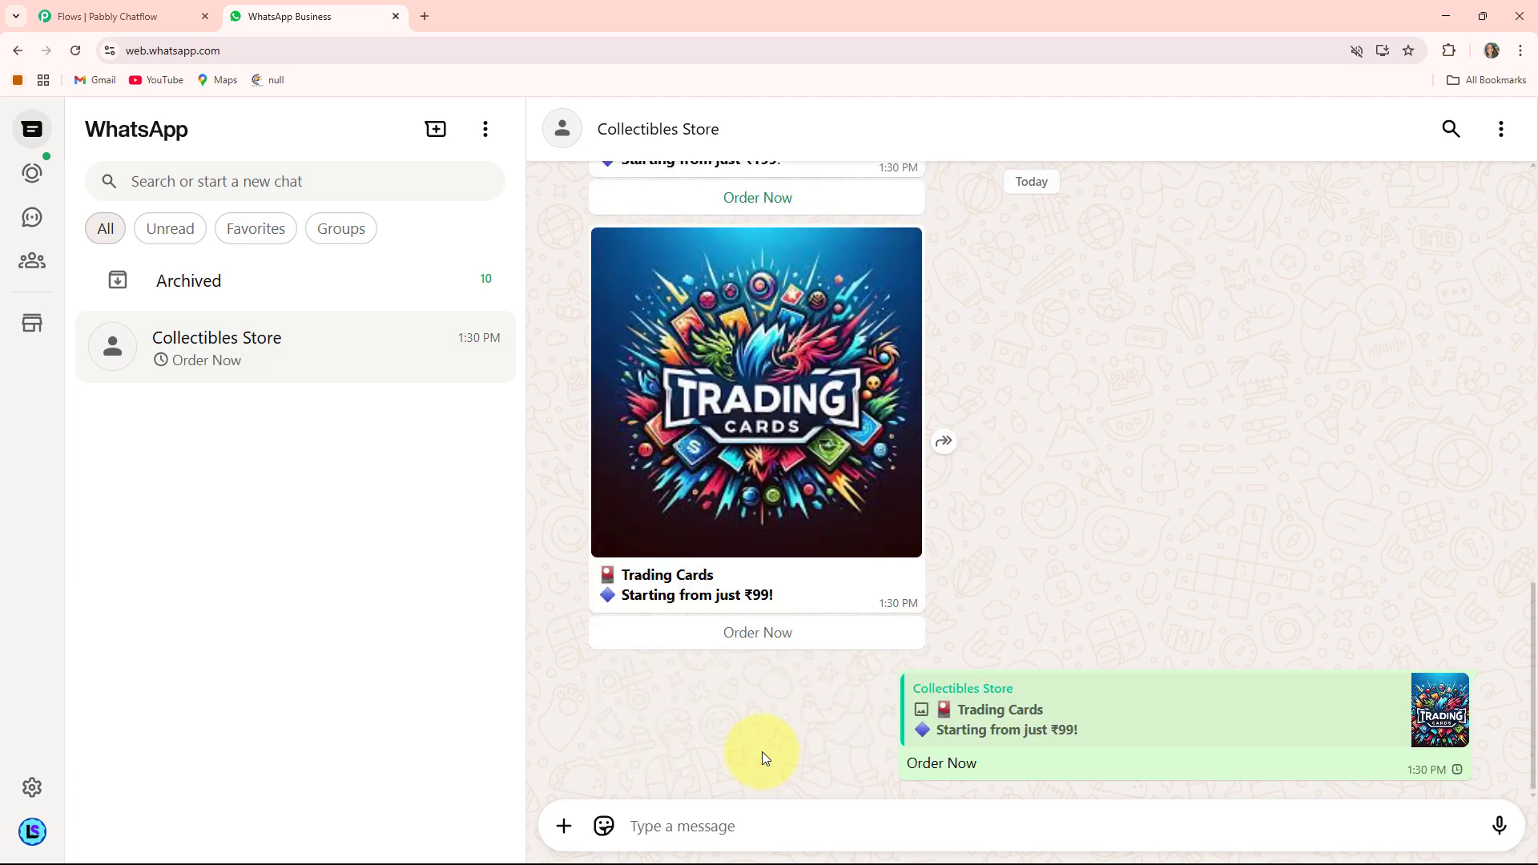
left_click(685, 833)
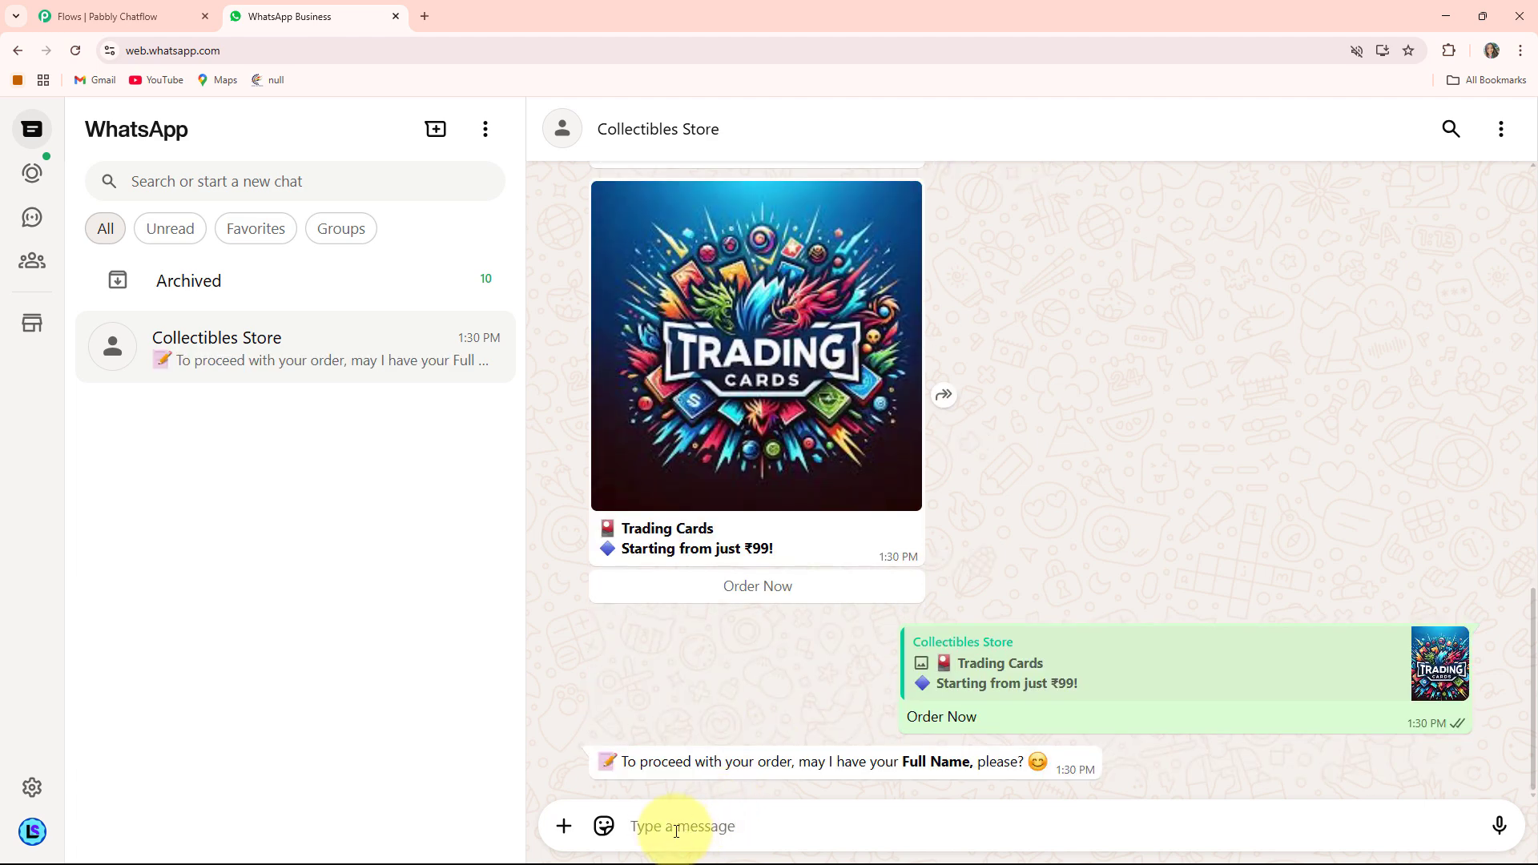
key("Return")
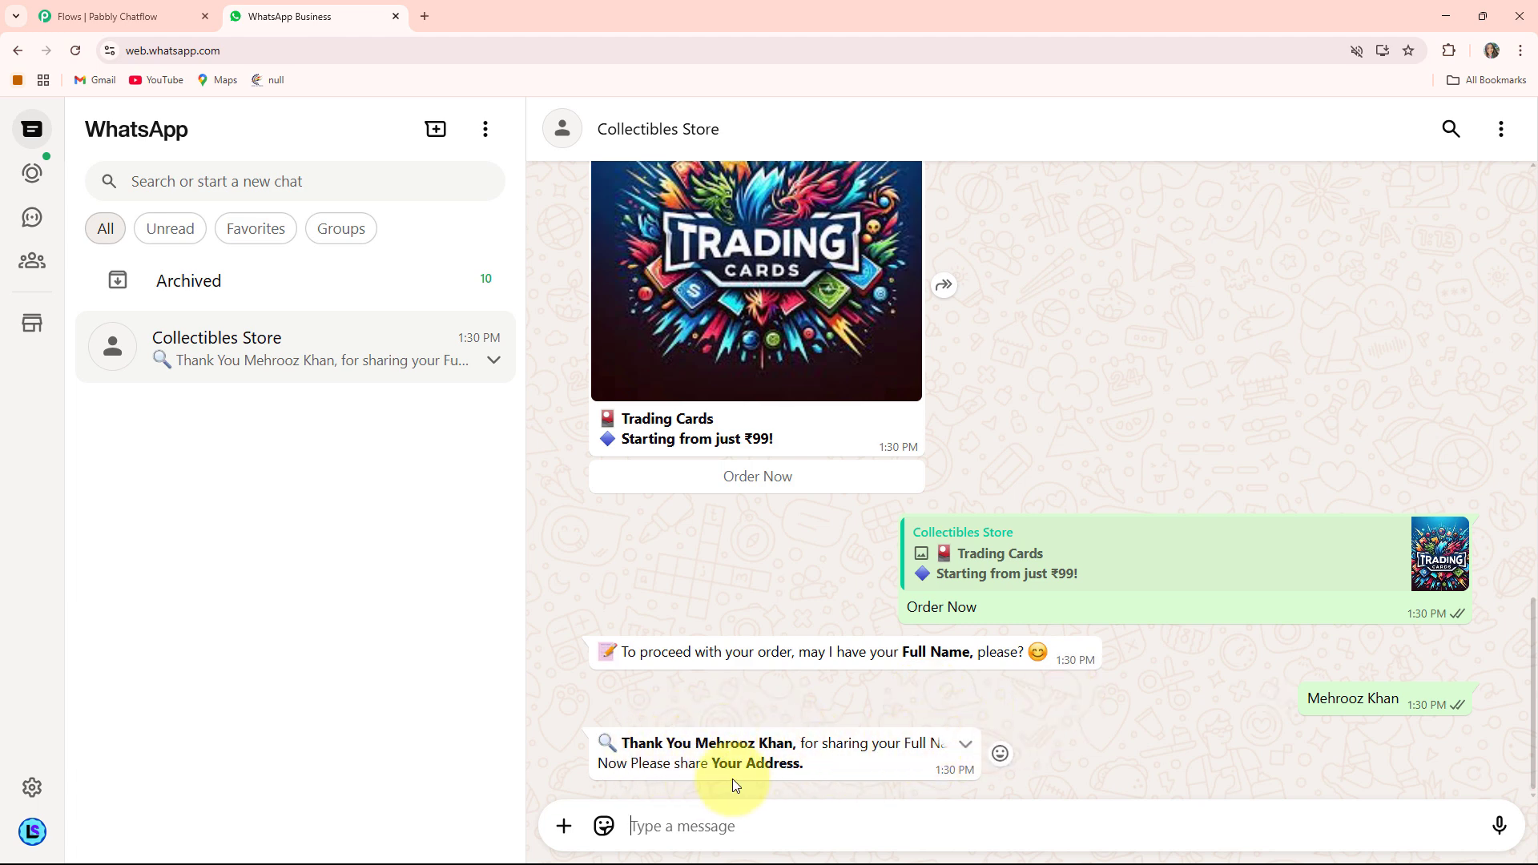
- Paste the customer's delivery address into a reply and send it to the bot
left_click_drag(692, 742, 805, 744)
left_click(830, 767)
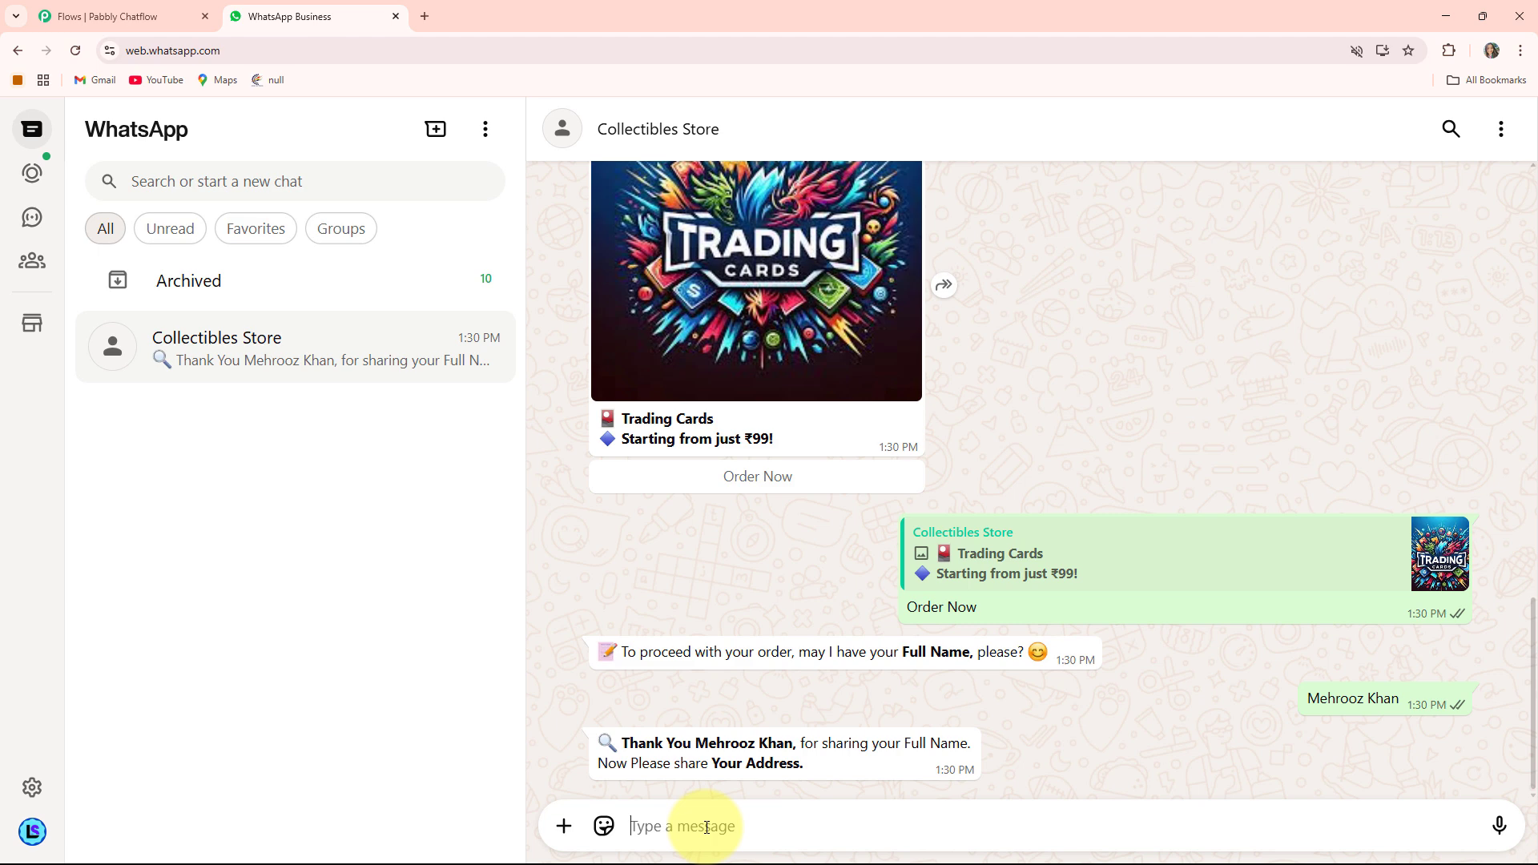
key("Return")
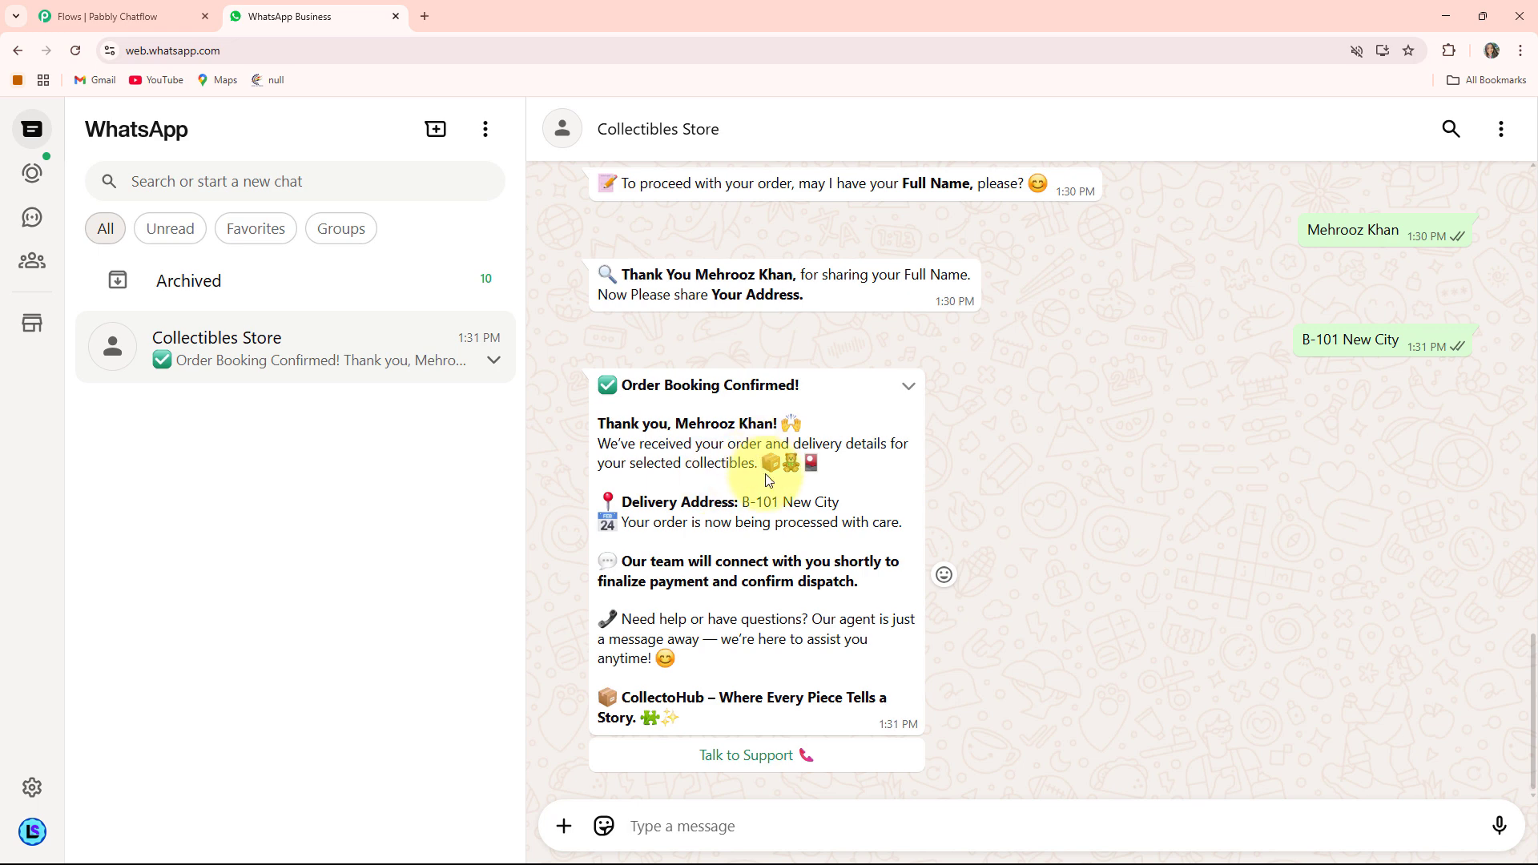
- Request support from the order confirmation message
left_click_drag(622, 503, 839, 503)
left_click(1036, 546)
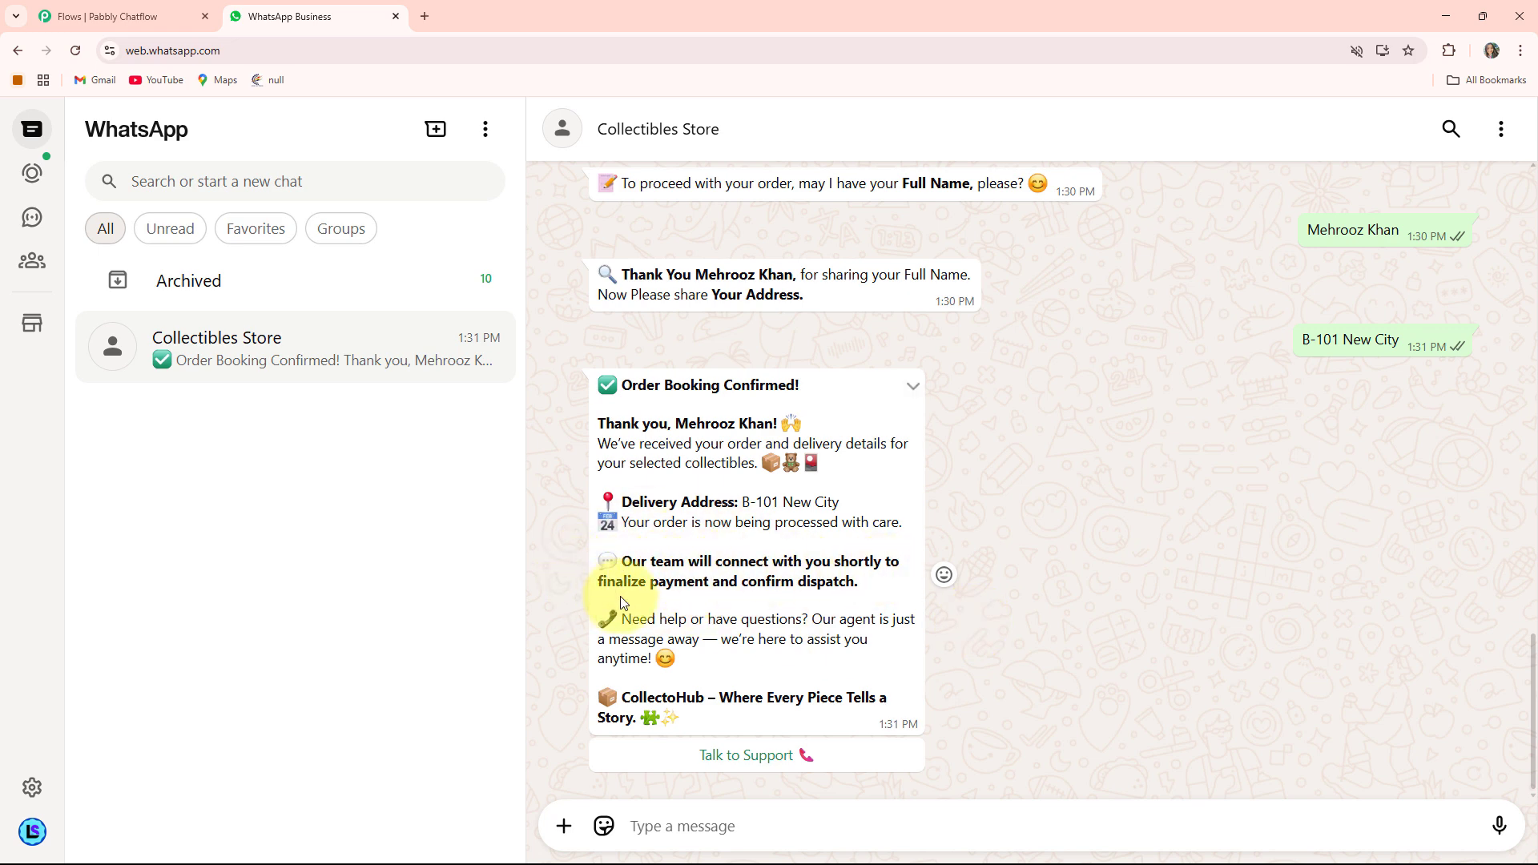
left_click(768, 758)
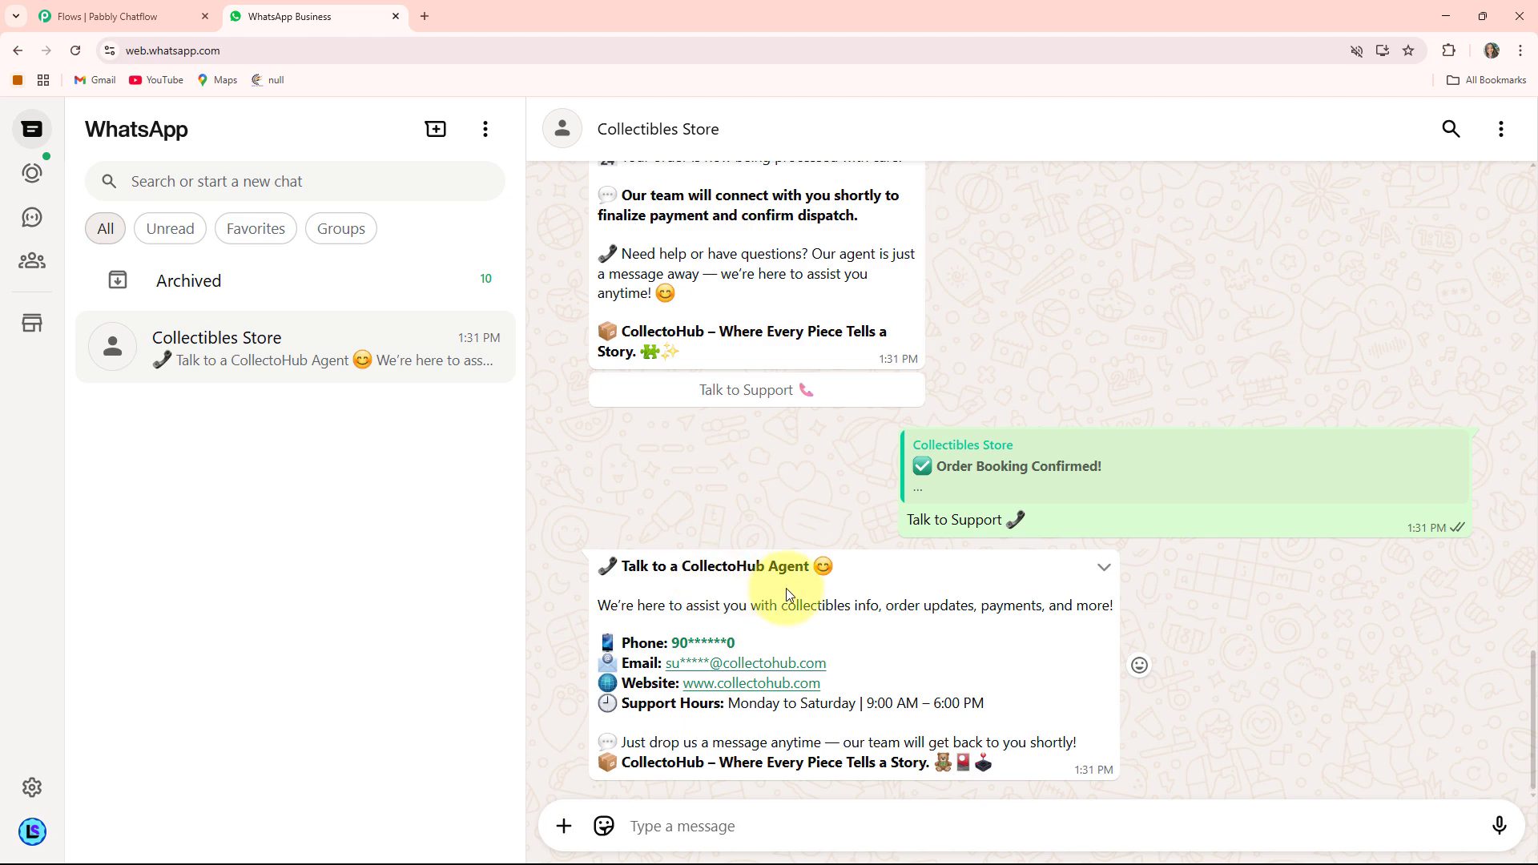
- Scroll through the conversation to review the chatbot's replies from collection to support
scroll(887, 679, "up", 4)
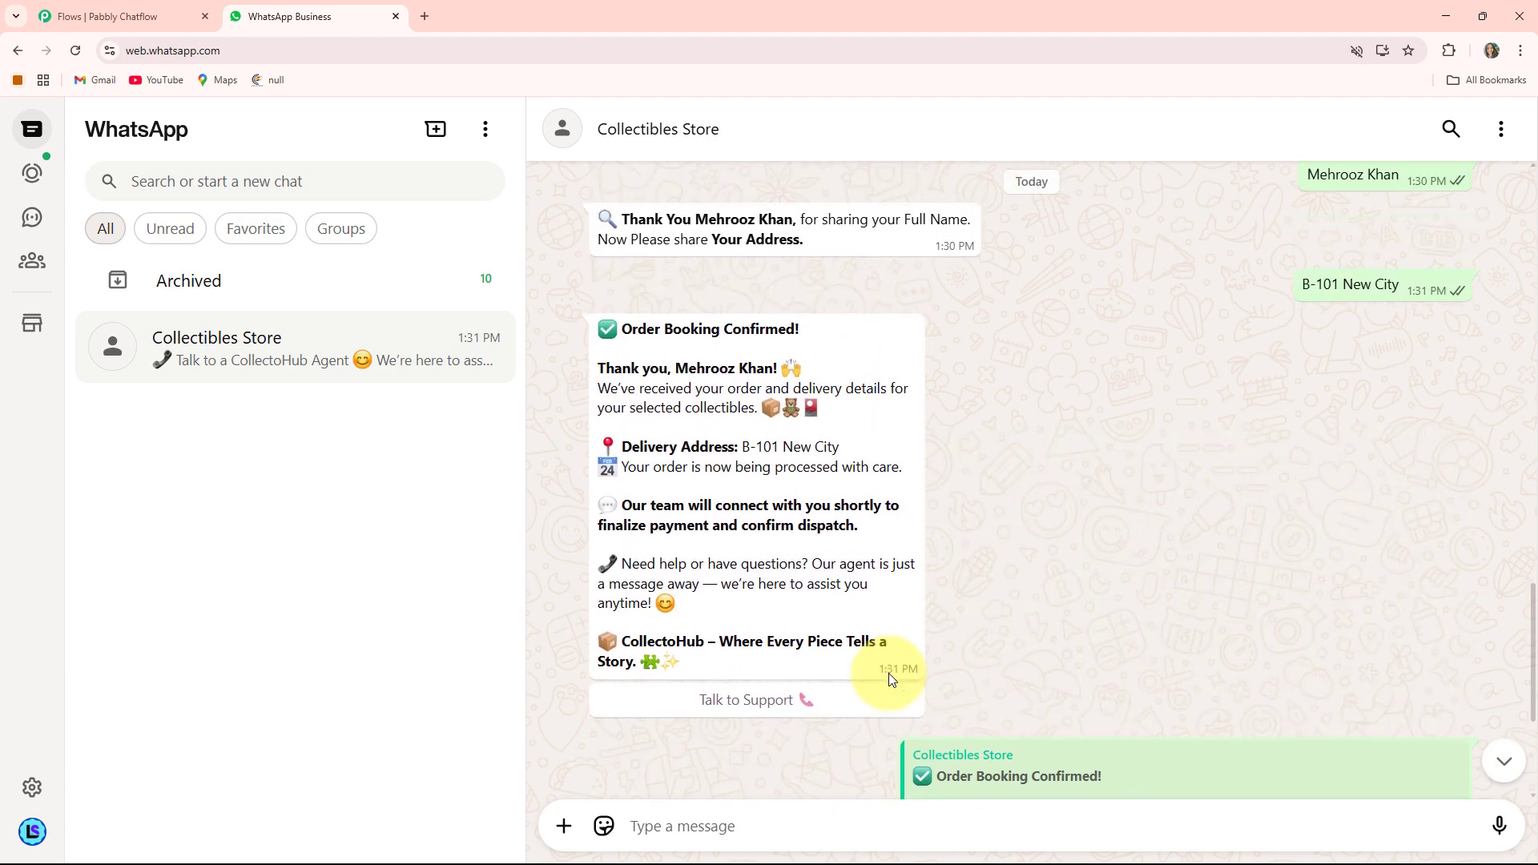
scroll(887, 679, "down", 4)
scroll(887, 679, "up", 2)
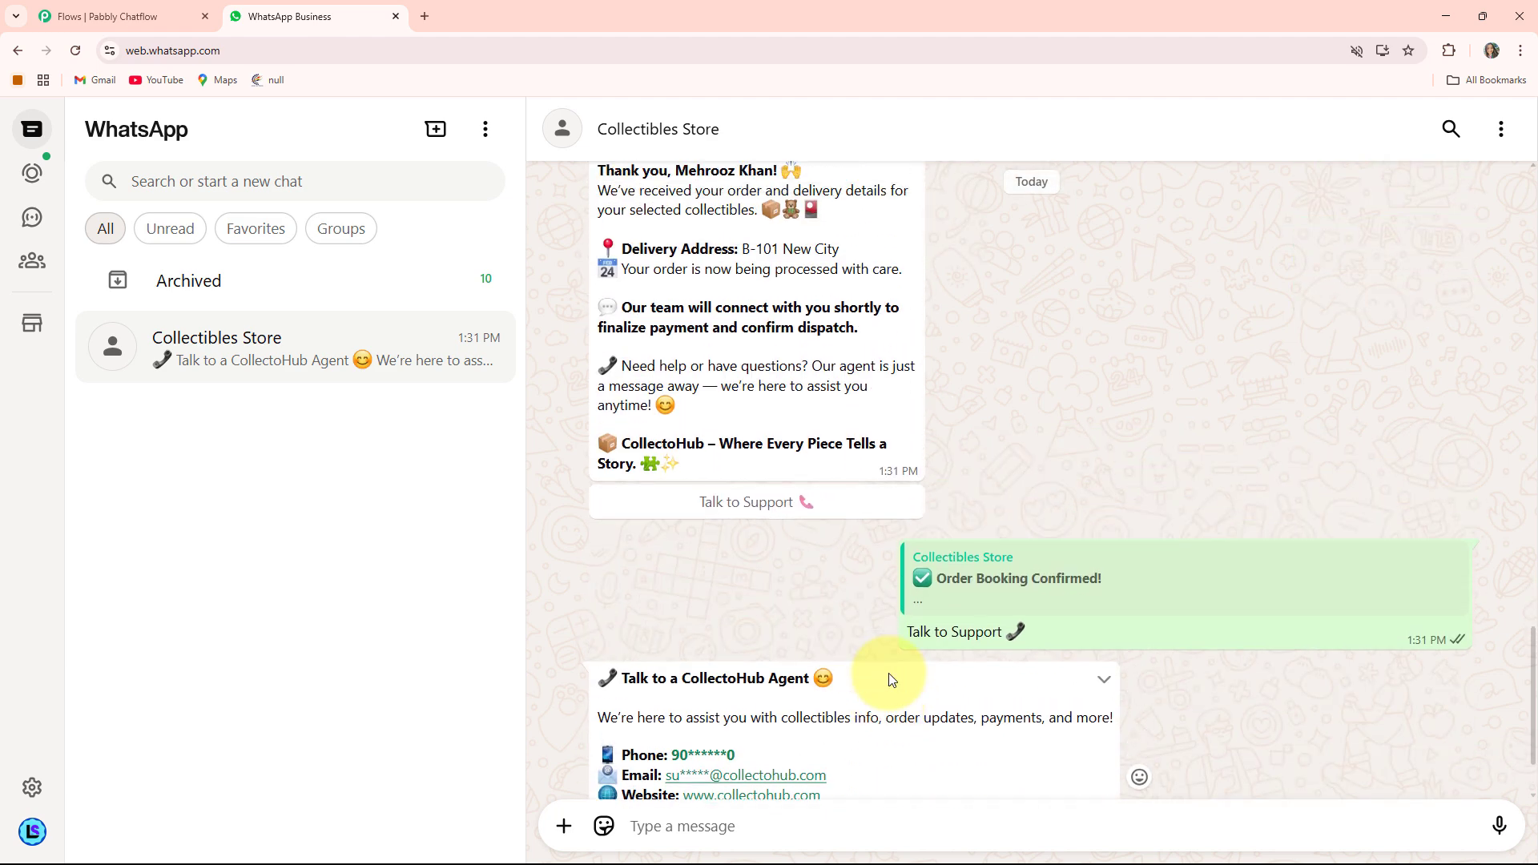
scroll(887, 679, "up", 2)
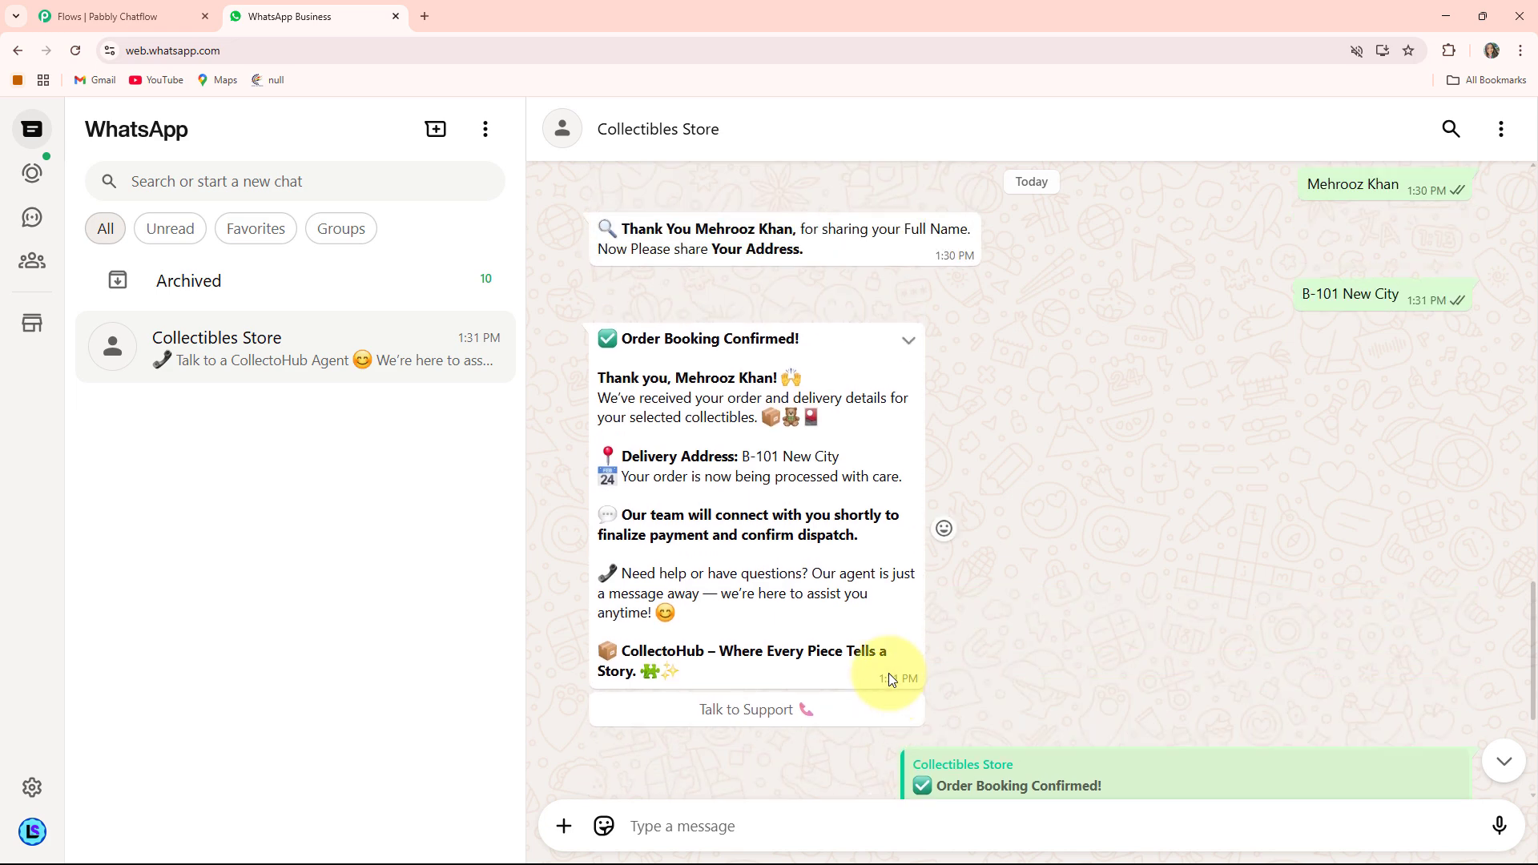
scroll(888, 679, "up", 1)
scroll(889, 675, "up", 5)
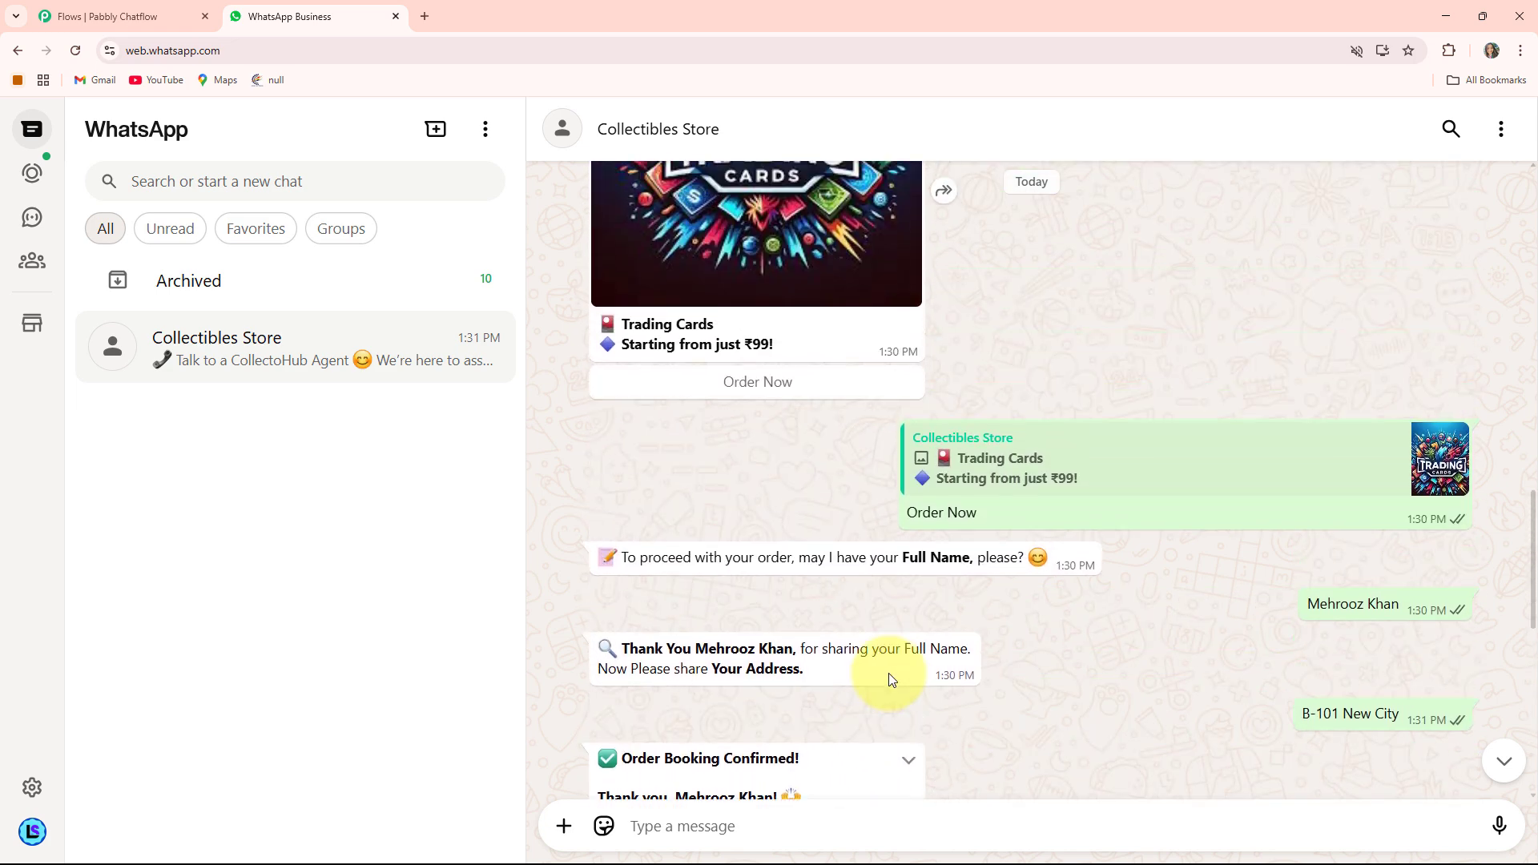
scroll(889, 680, "up", 3)
scroll(889, 680, "up", 2)
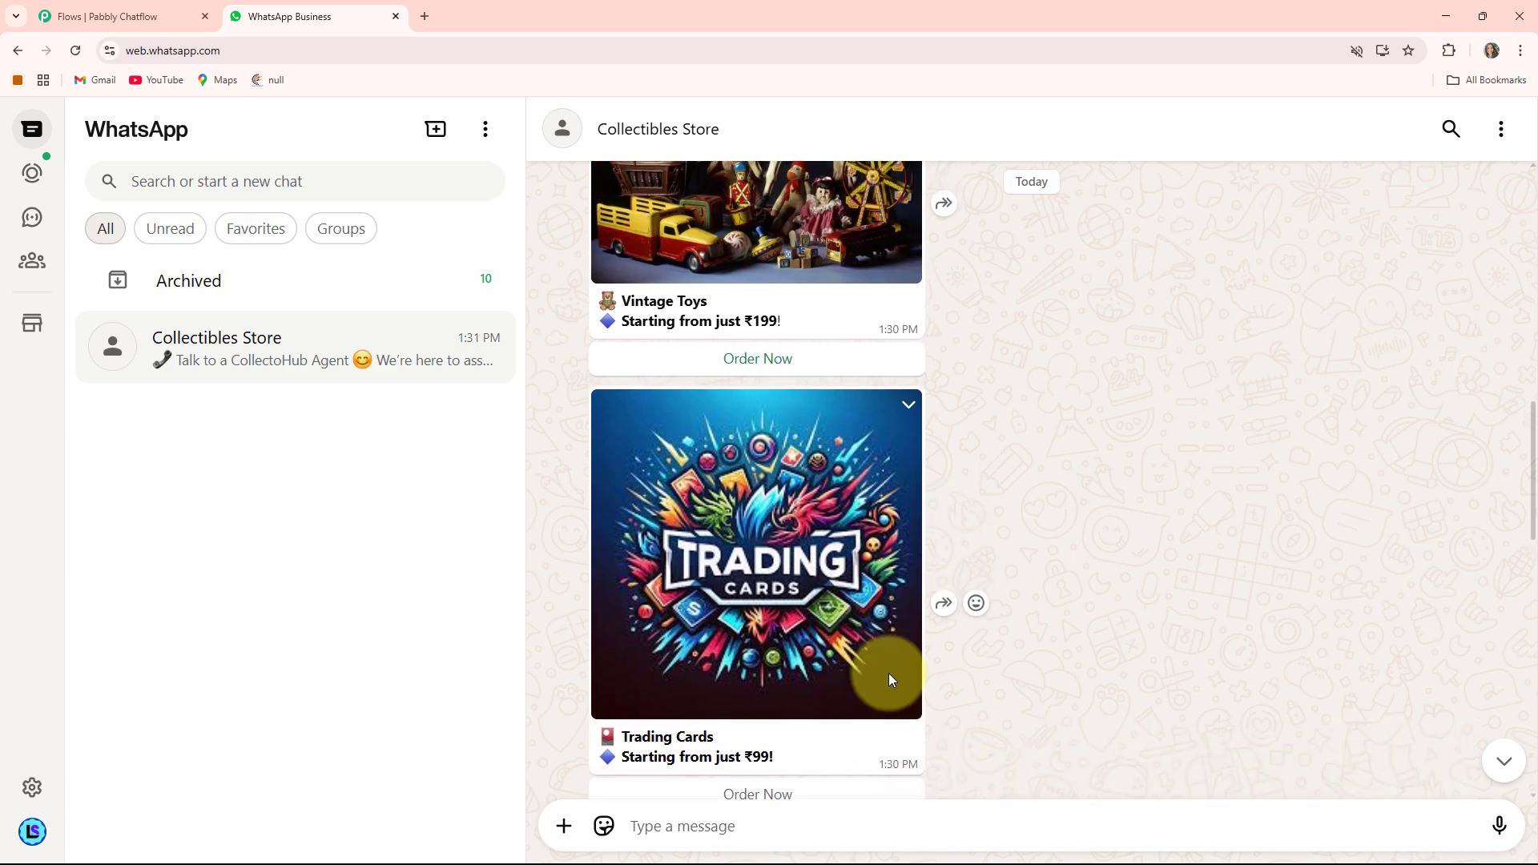
scroll(889, 679, "up", 3)
scroll(887, 672, "down", 2)
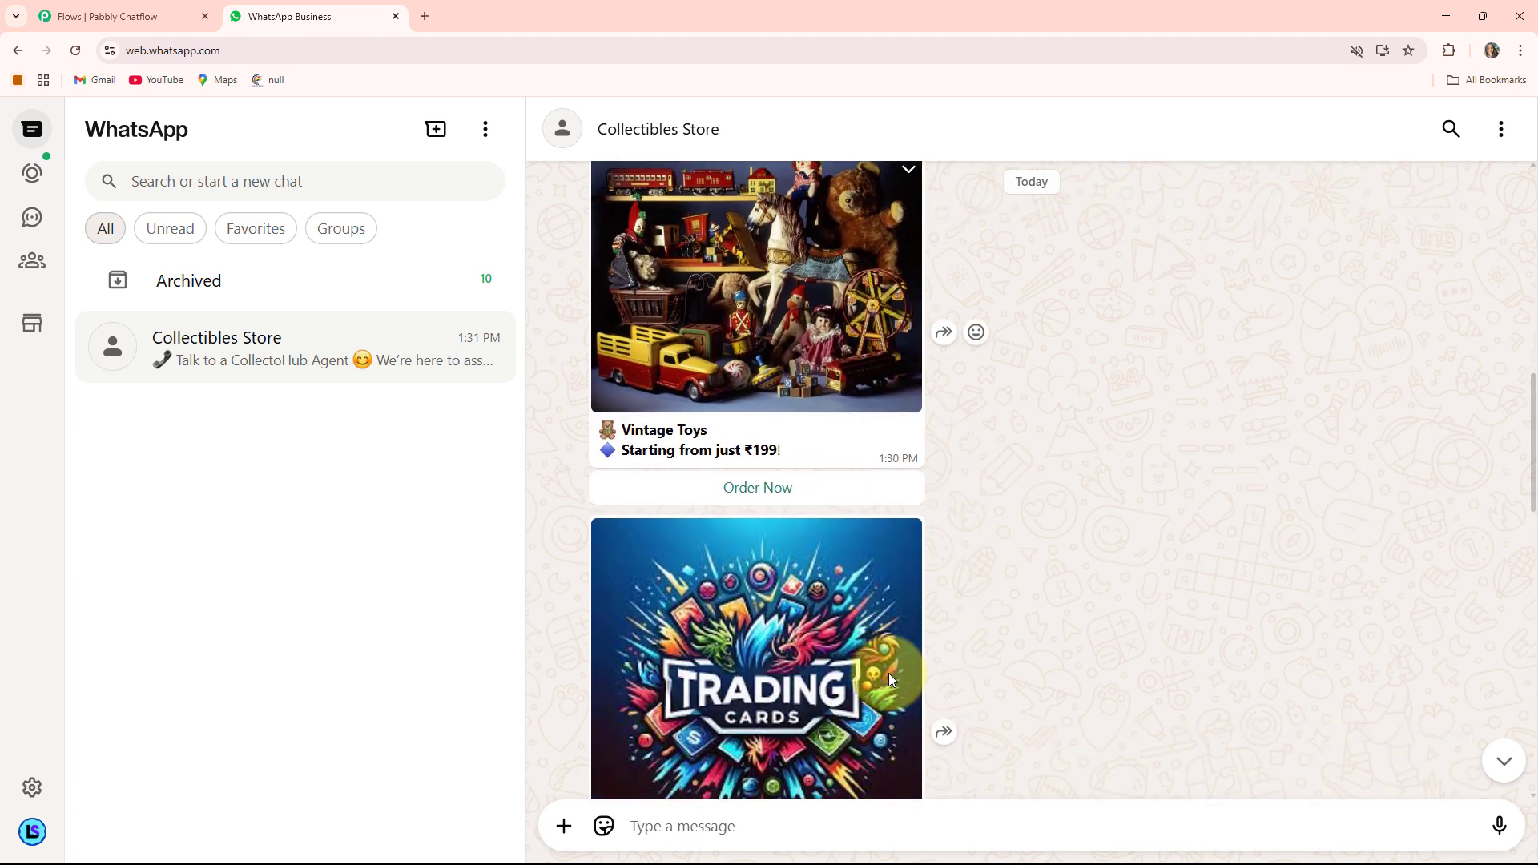
scroll(886, 657, "up", 2)
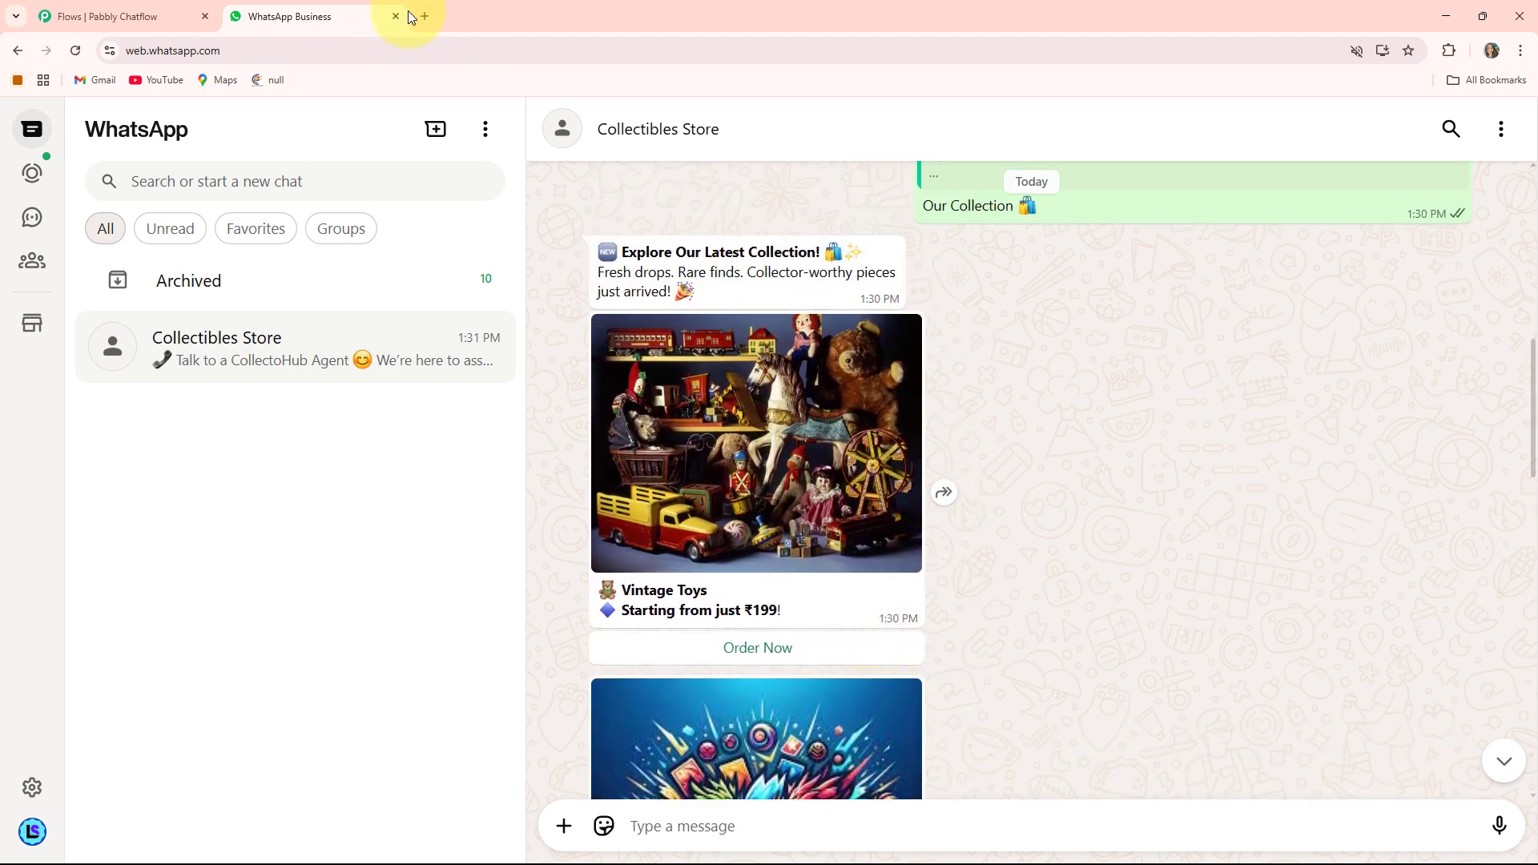
- Open a new browser tab and go to pabbly.com/chatflow
left_click(424, 16)
left_click(337, 50)
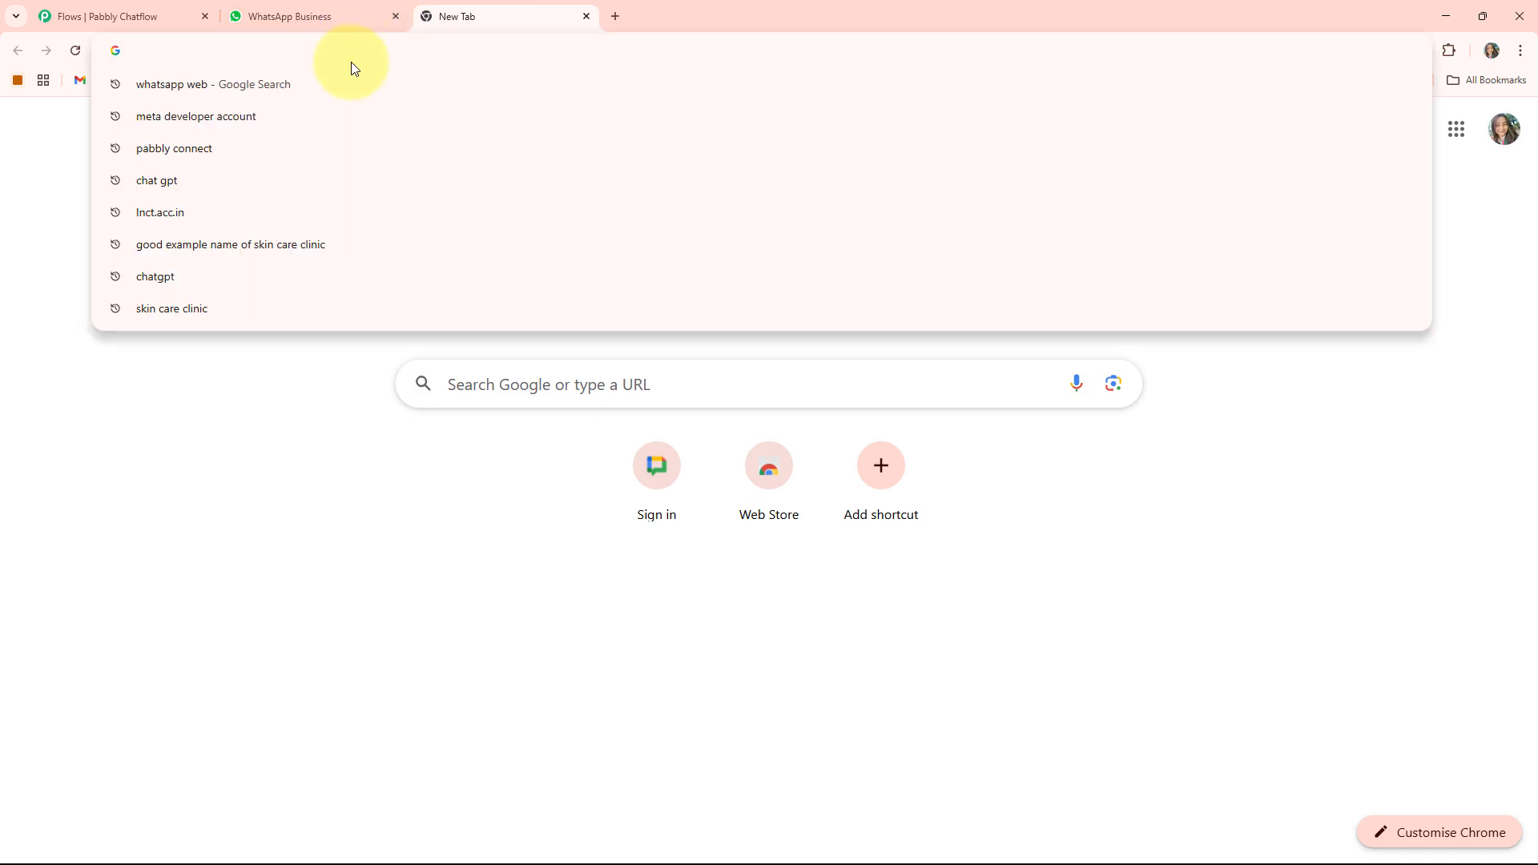
type("pabb")
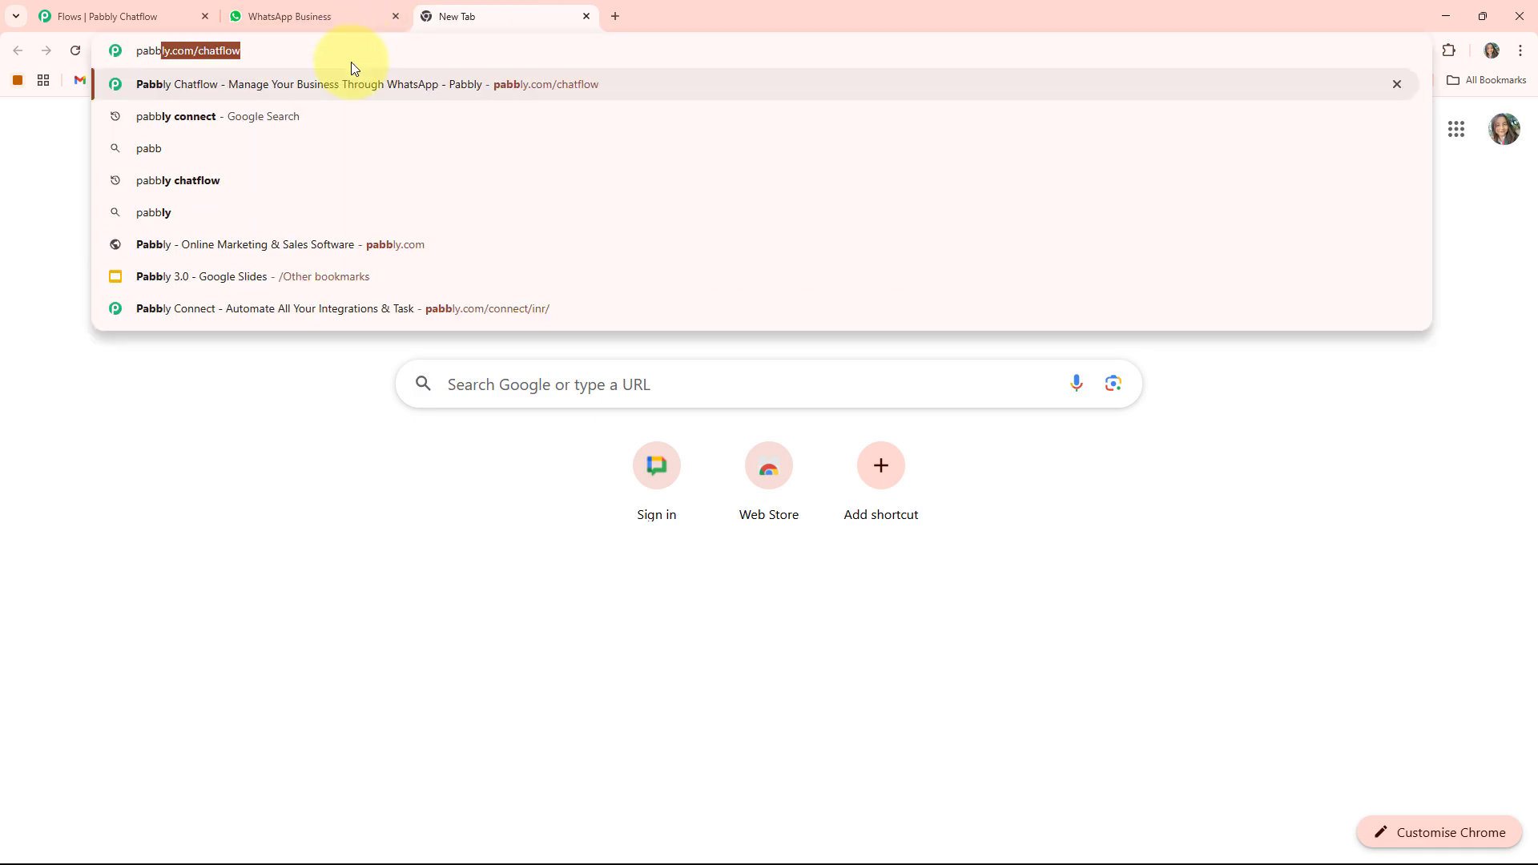
key("Right")
key("Return")
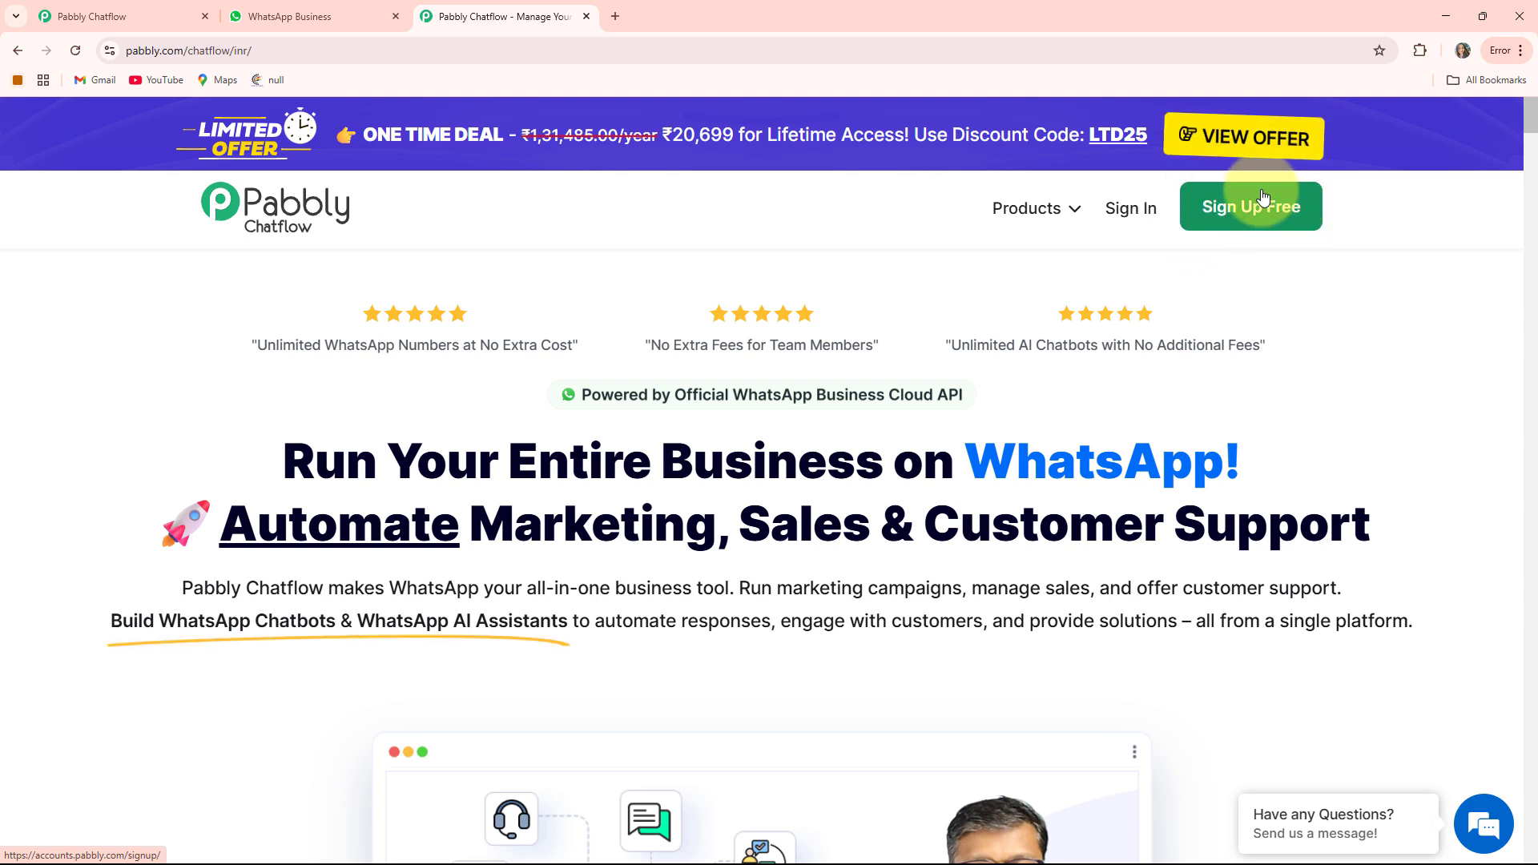
- Sign in and open Pabbly Chatflow from the Pabbly apps list
left_click(1133, 213)
scroll(497, 300, "down", 2)
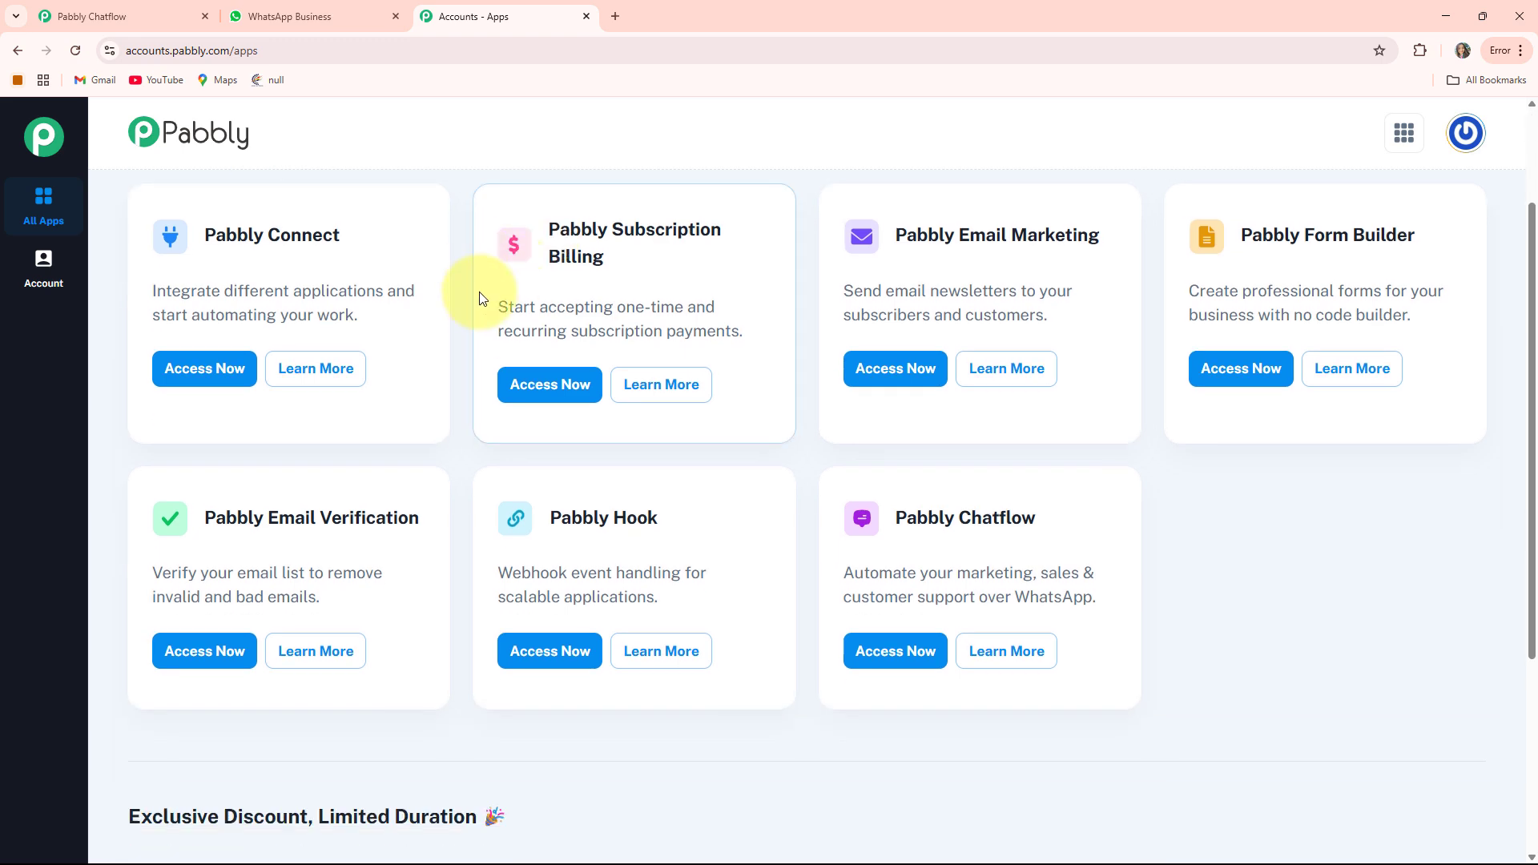
scroll(896, 408, "up", 2)
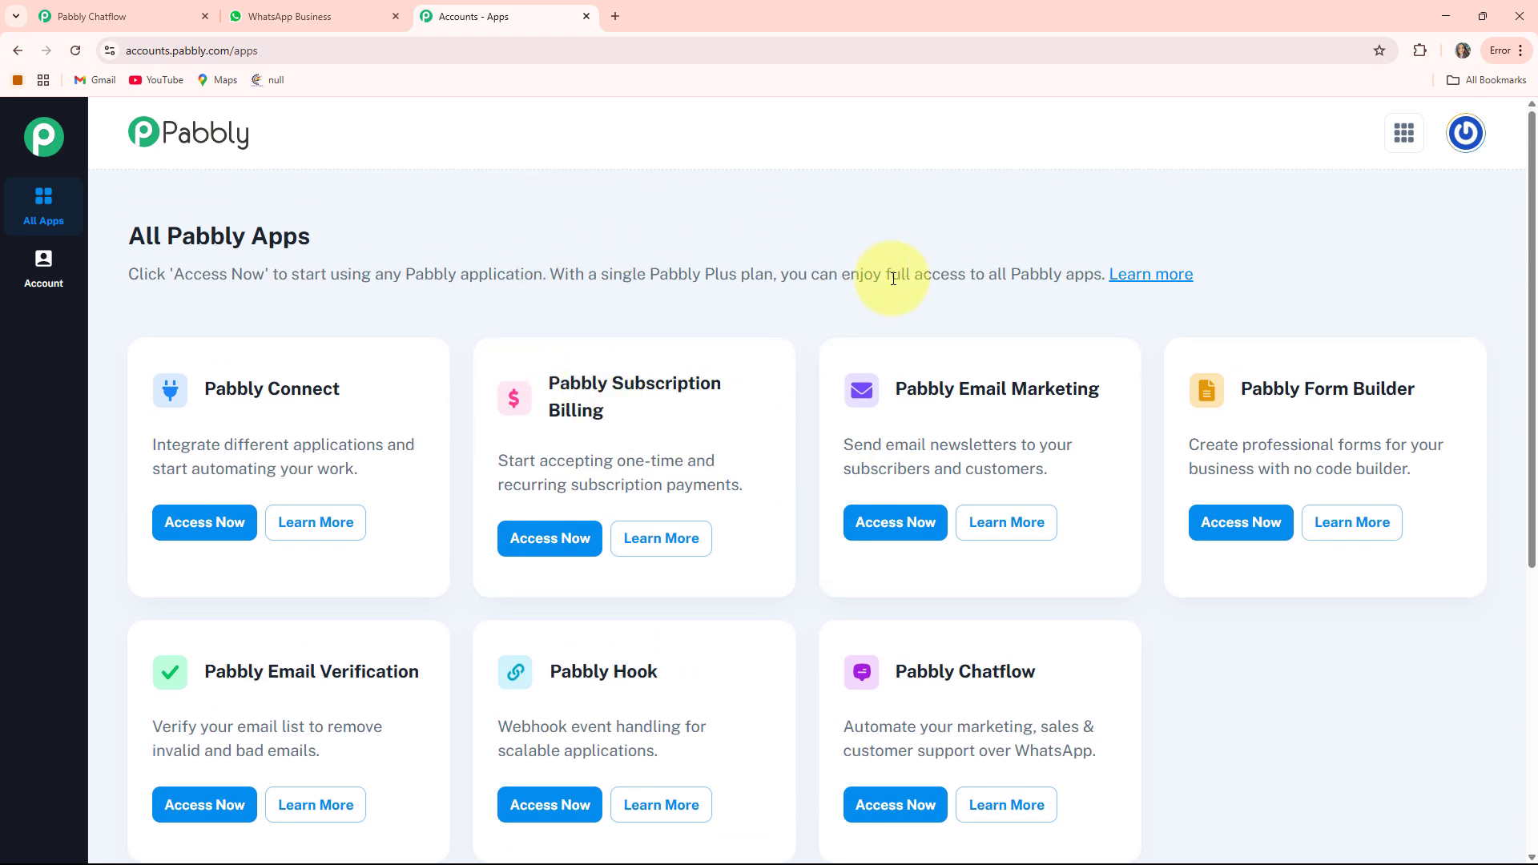
scroll(892, 622, "down", 2)
scroll(698, 438, "up", 1)
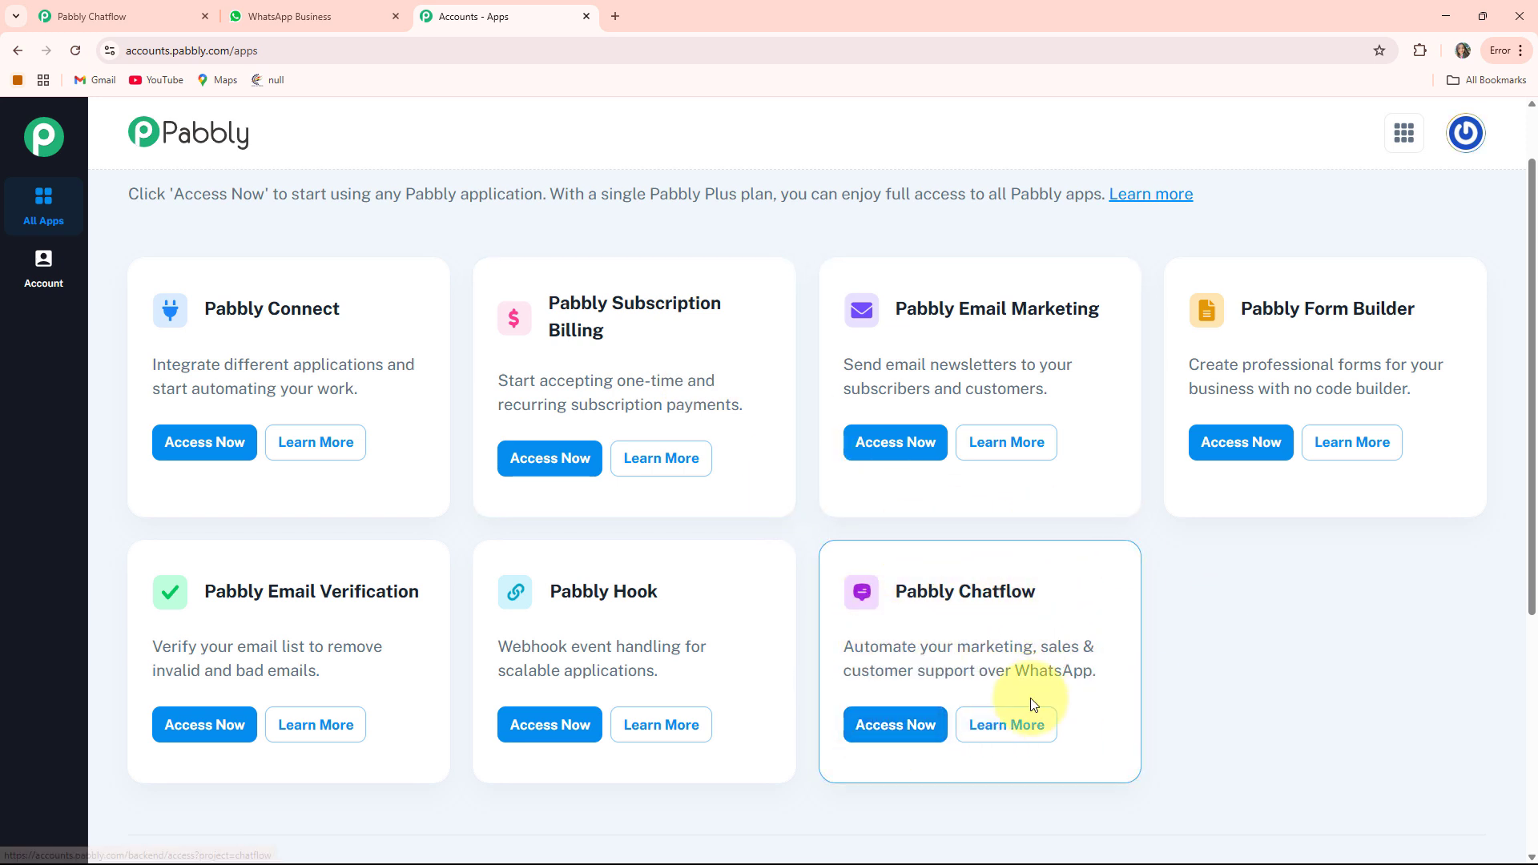
left_click(895, 725)
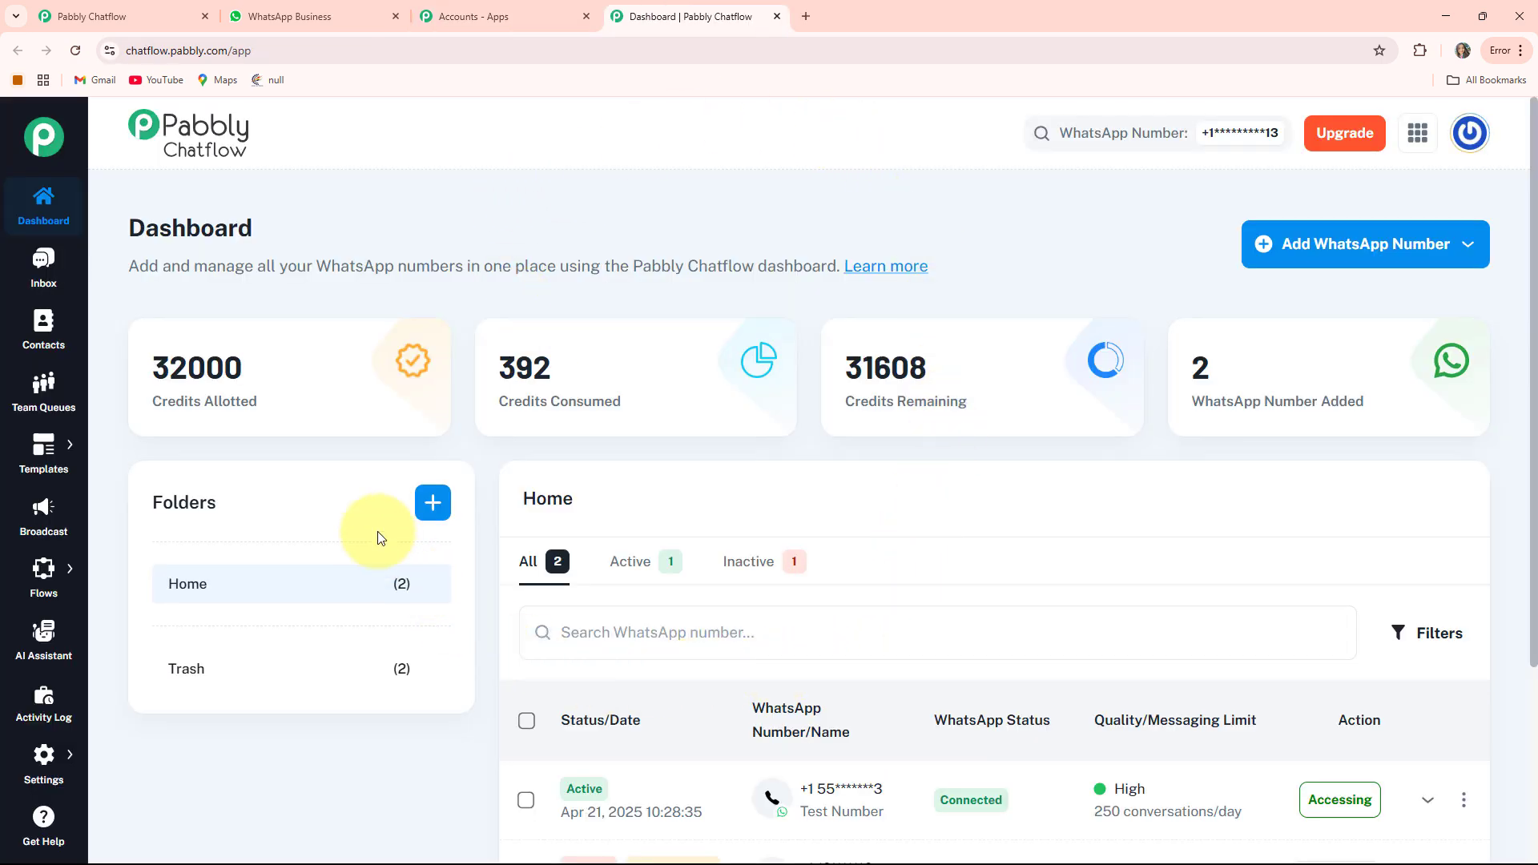
- Examine the dashboard's credit summary cards, the Add WhatsApp Number options and the numbers list
left_click_drag(147, 408, 267, 404)
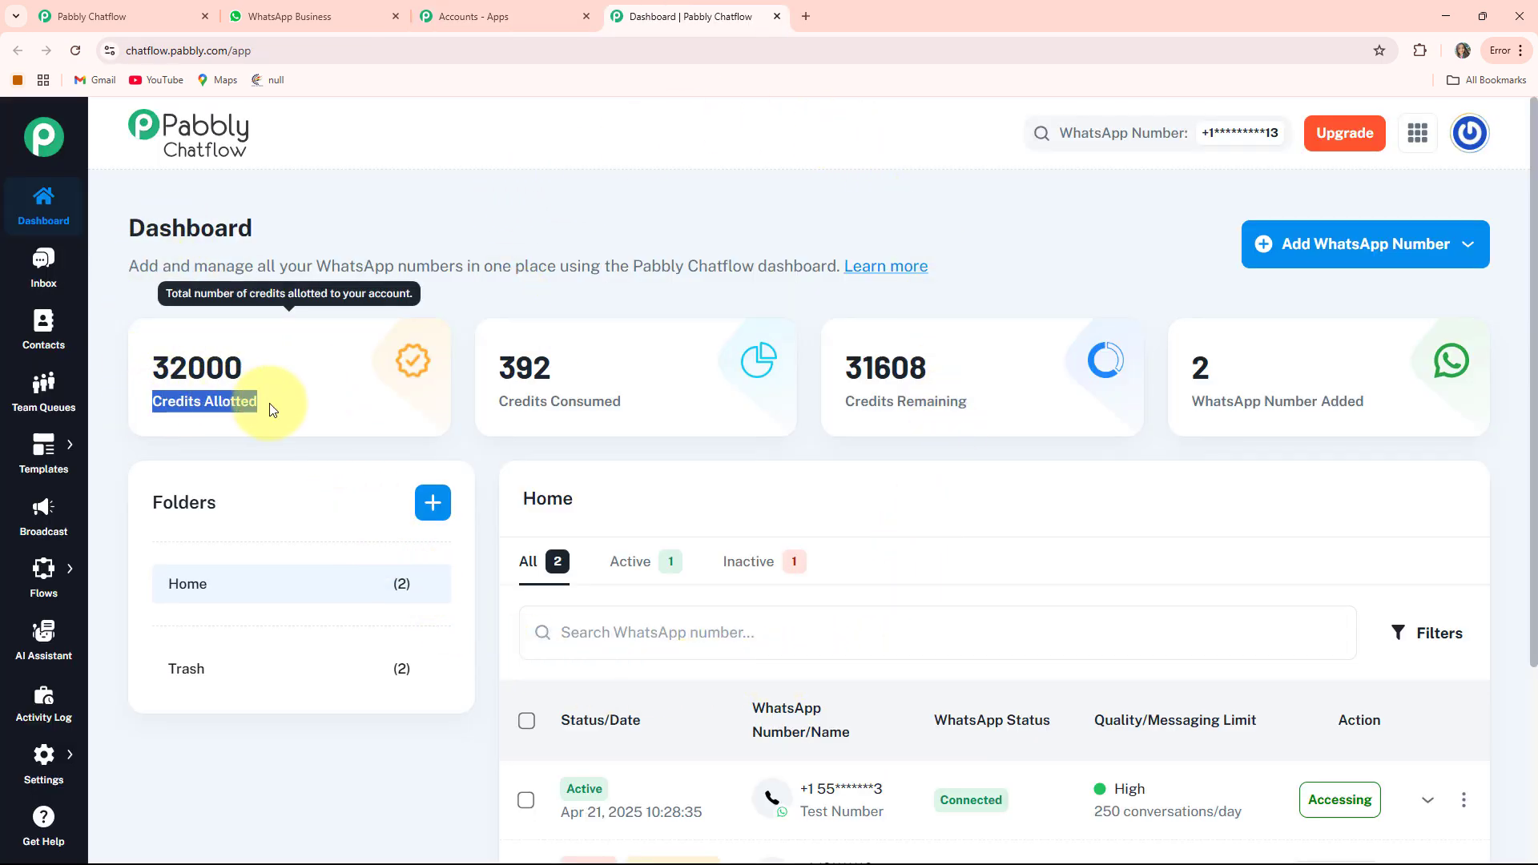
left_click_drag(503, 404, 669, 409)
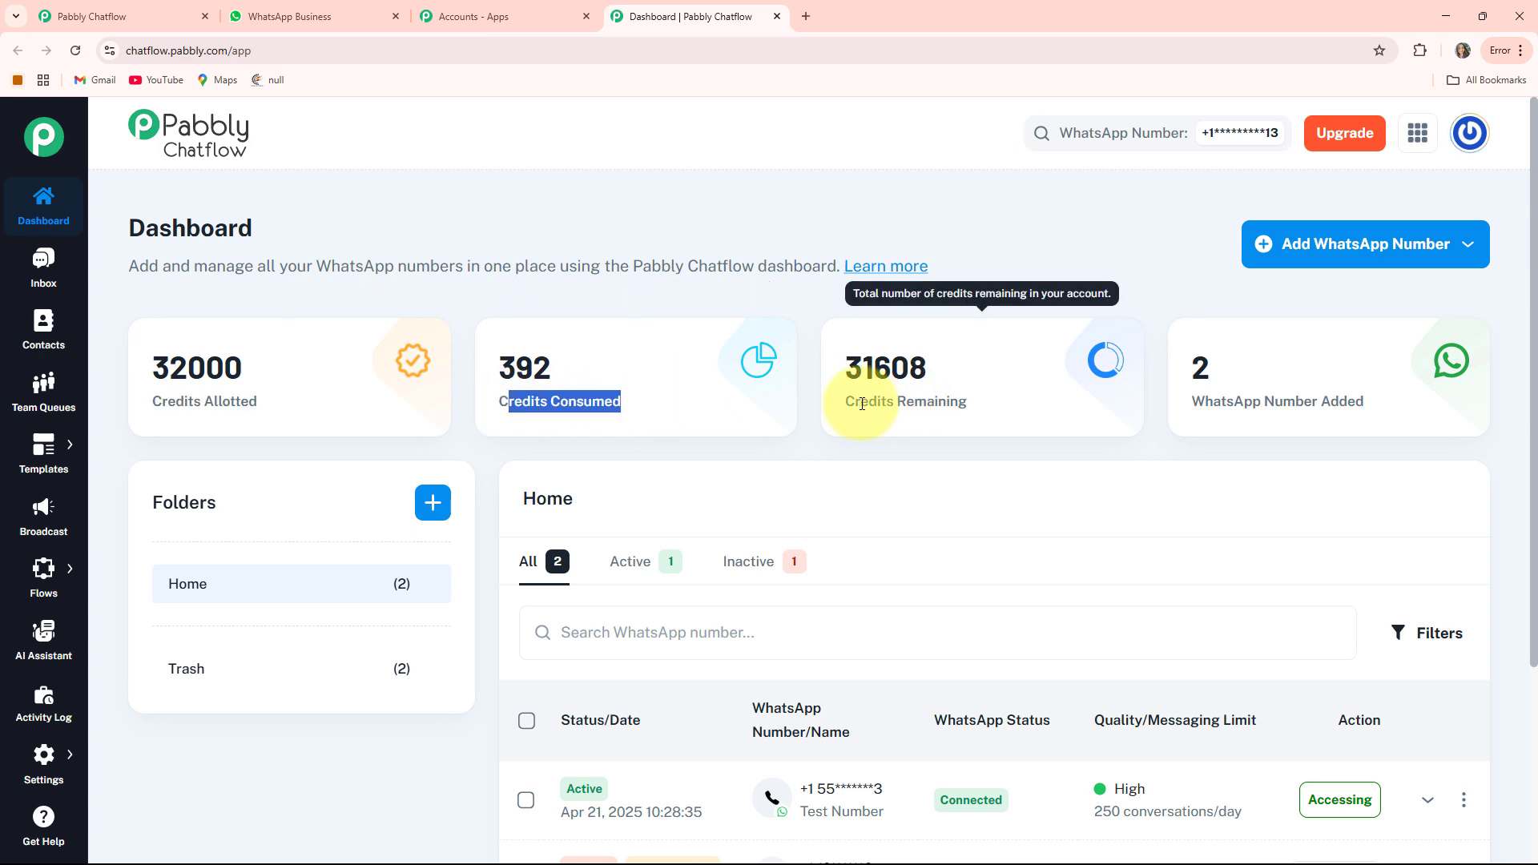
left_click_drag(842, 403, 1203, 404)
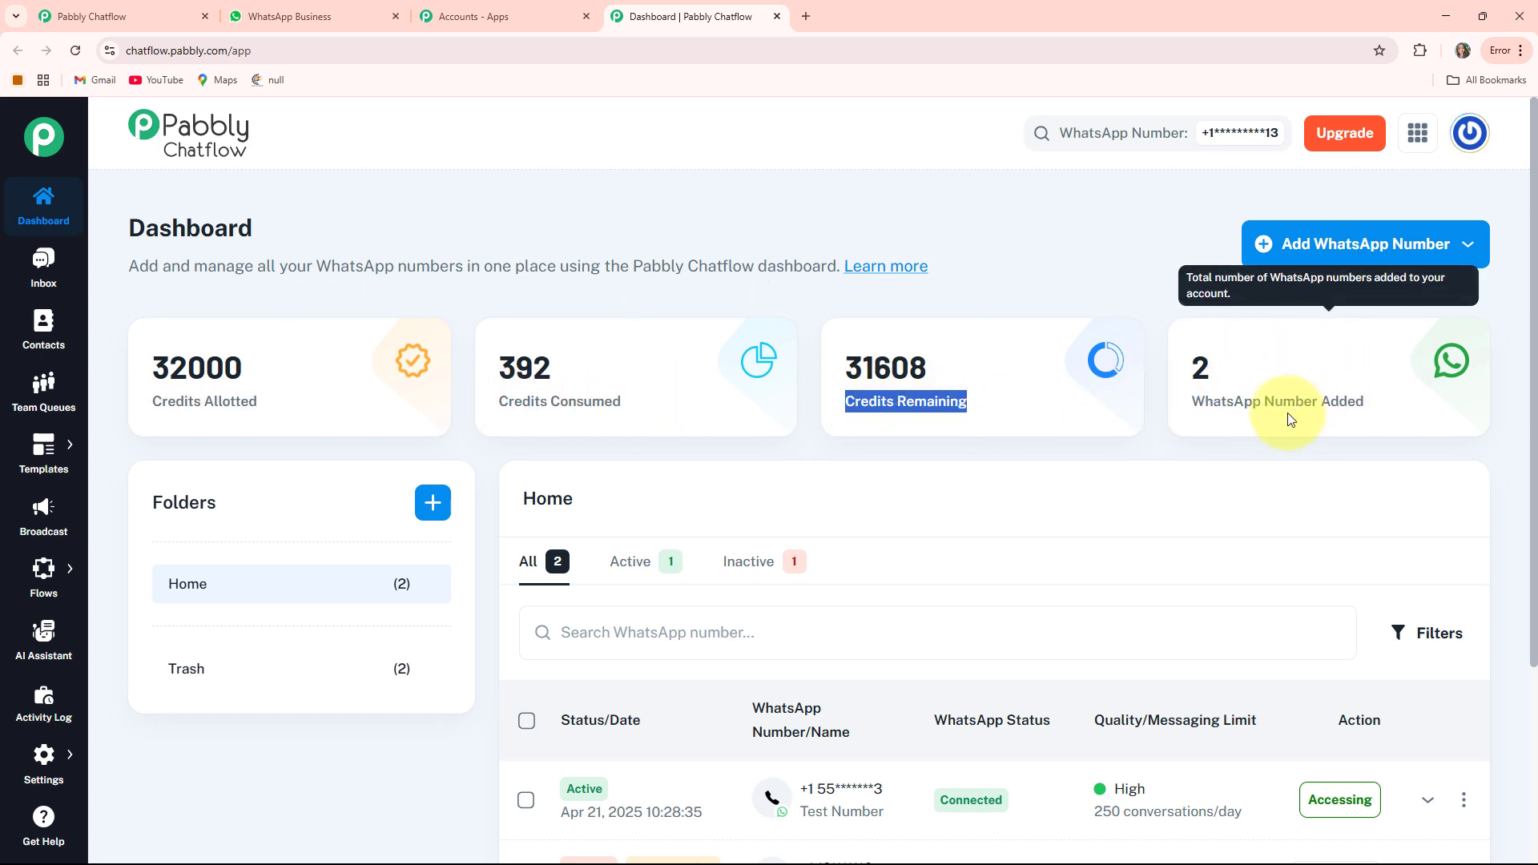
left_click(1050, 267)
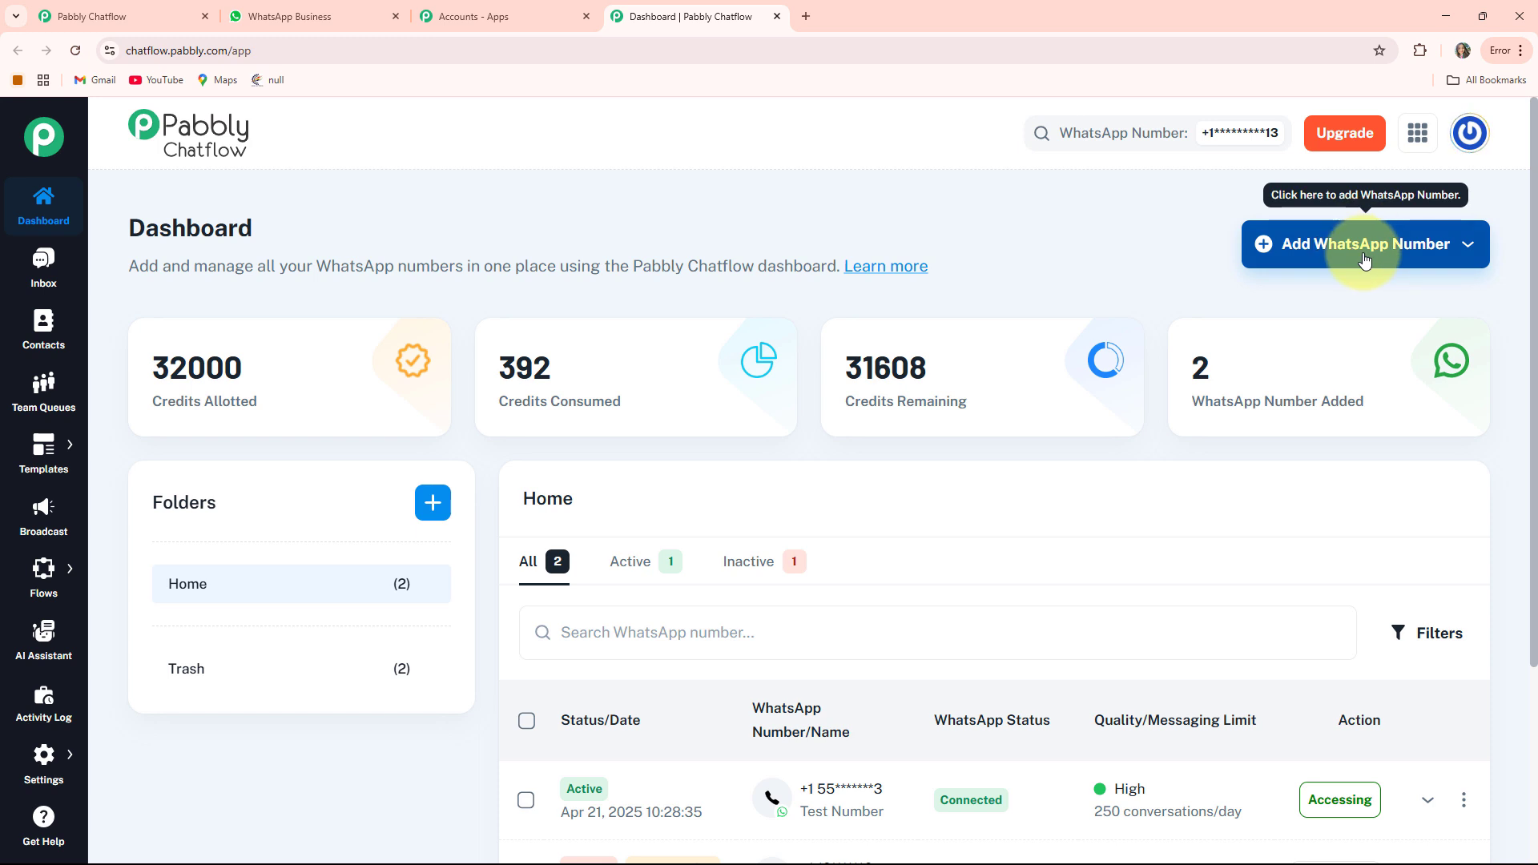
left_click(1365, 258)
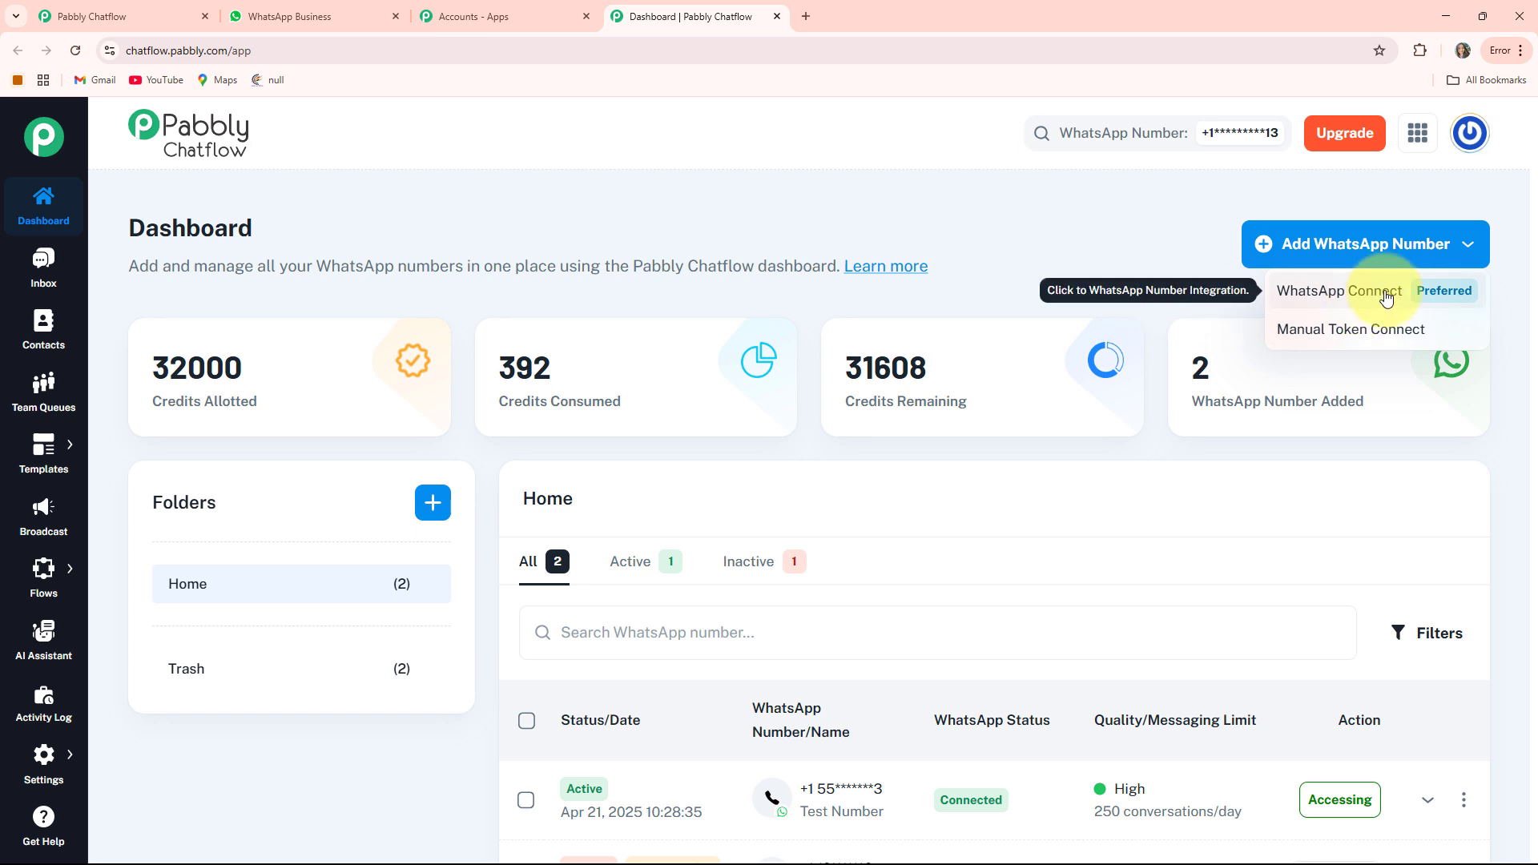
left_click(1372, 344)
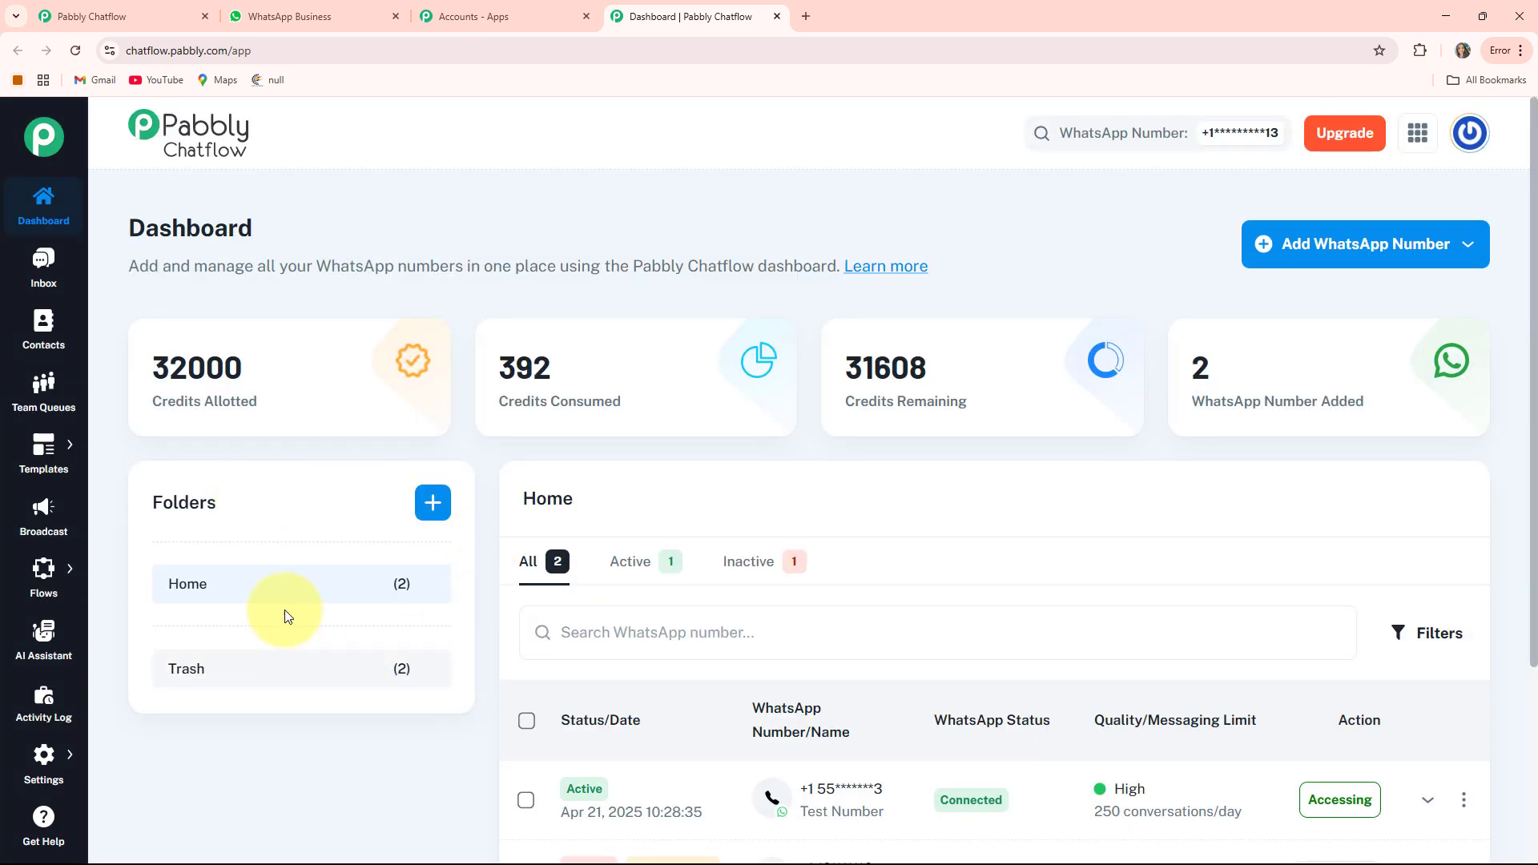
scroll(926, 502, "down", 3)
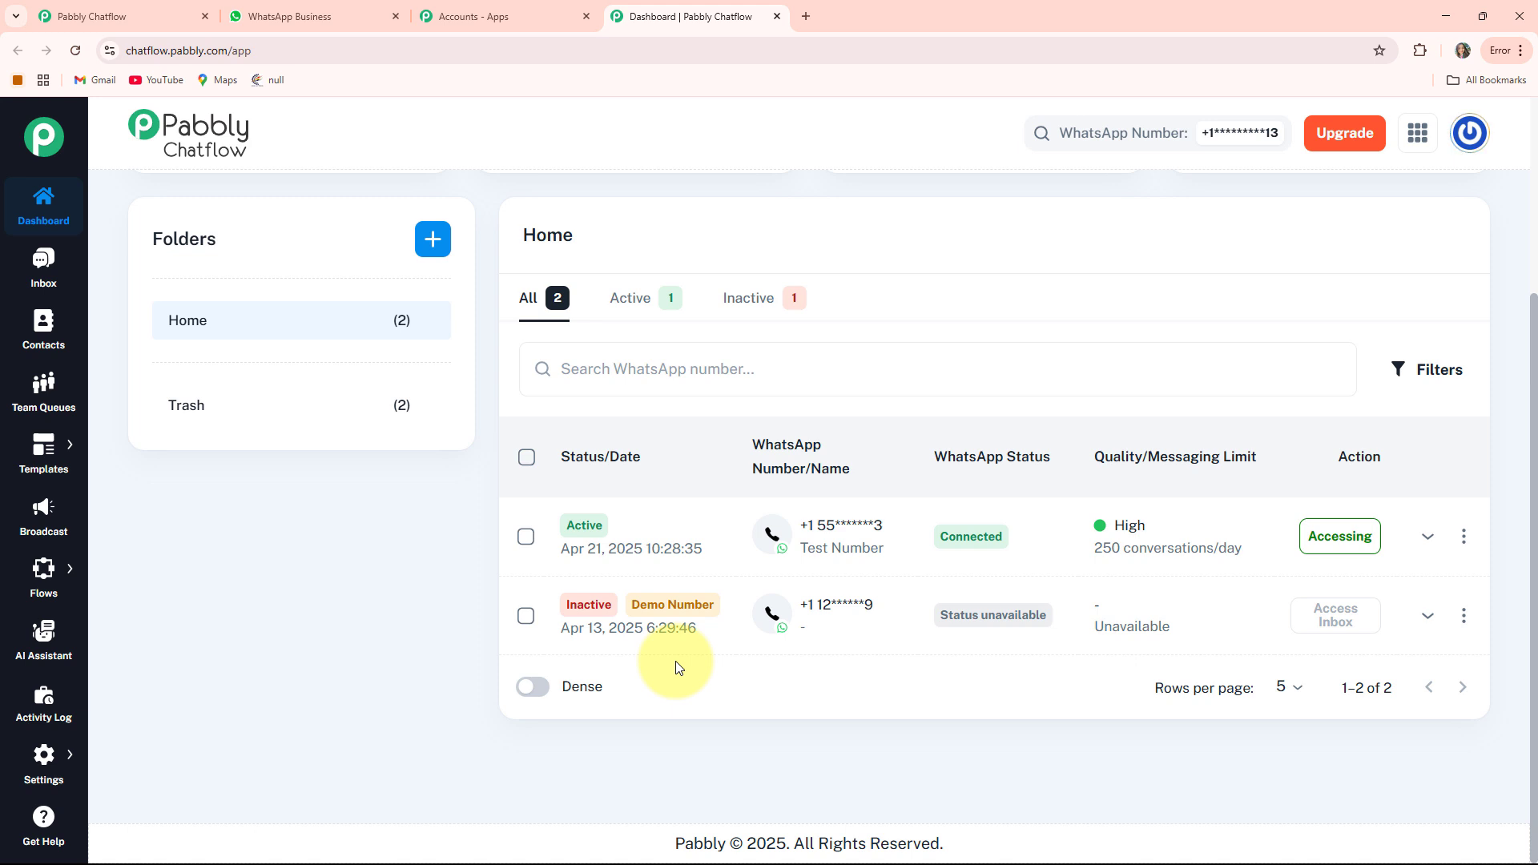
scroll(675, 667, "up", 3)
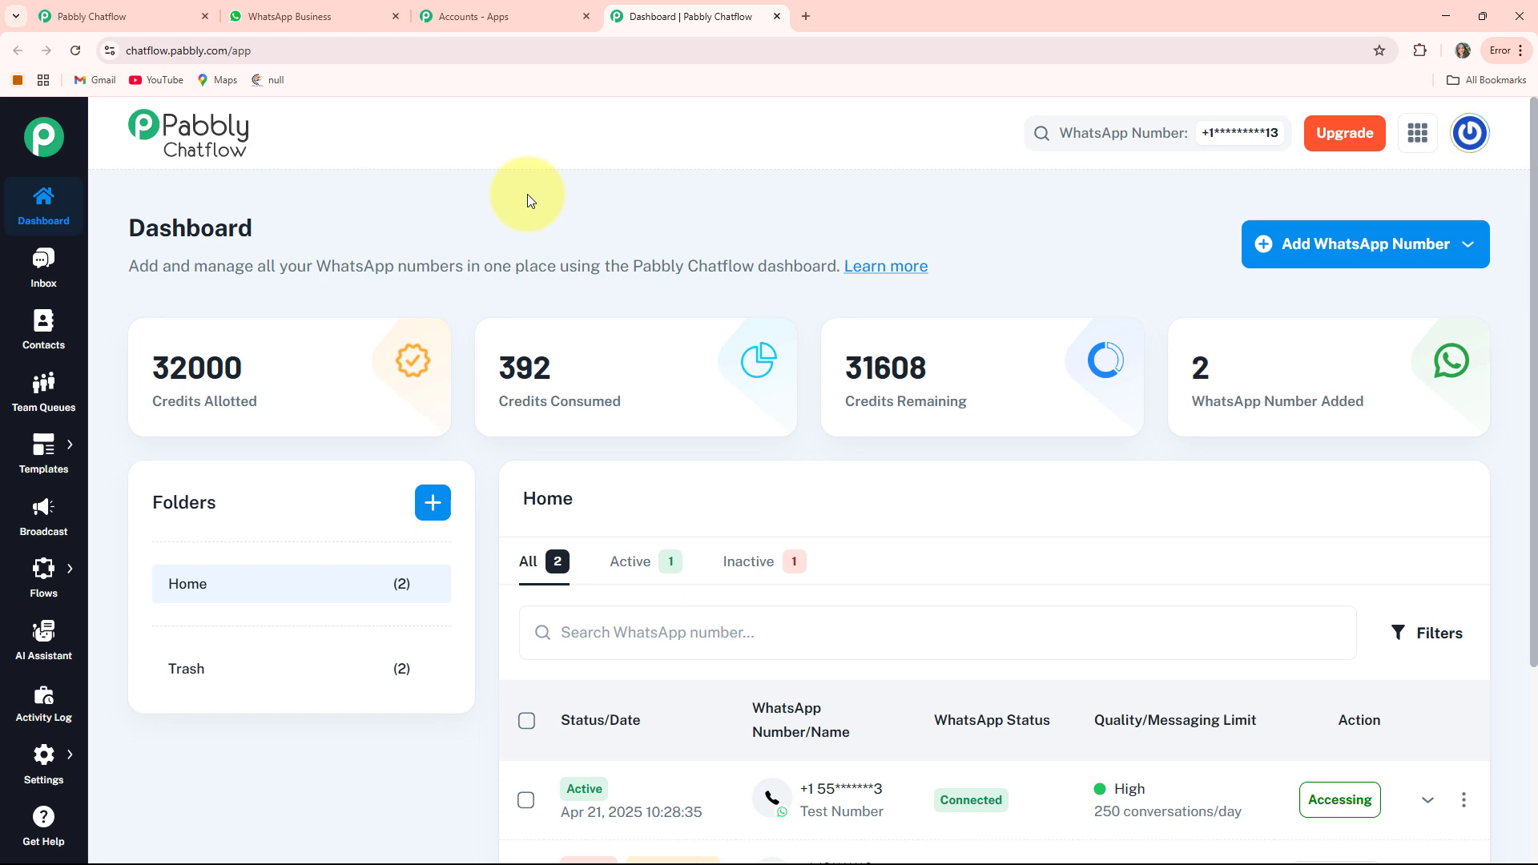
- Visit the Inbox, Contacts and Team Queues pages
left_click(37, 270)
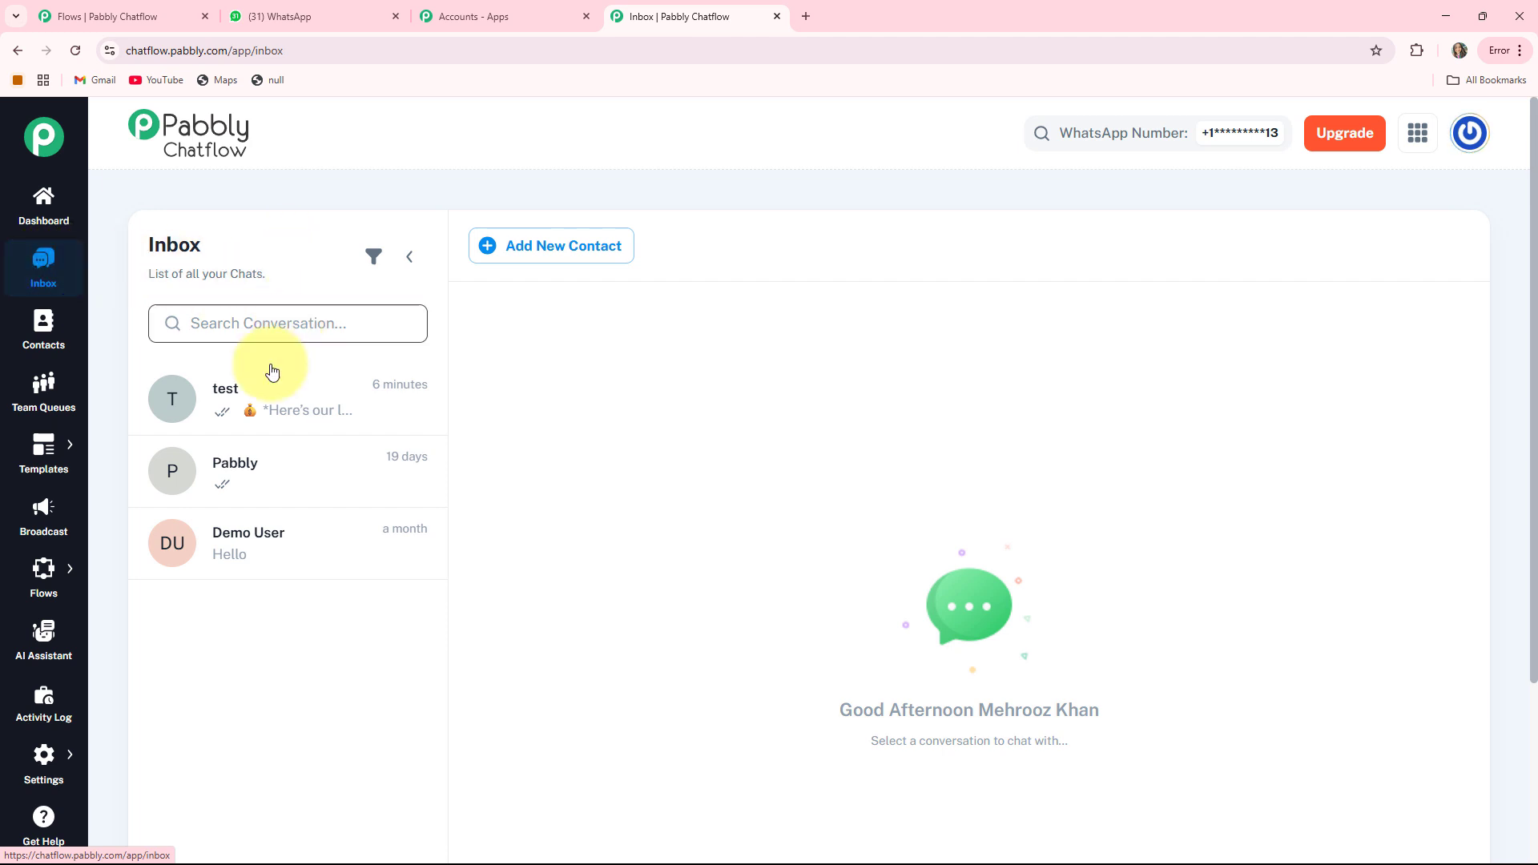
left_click(250, 412)
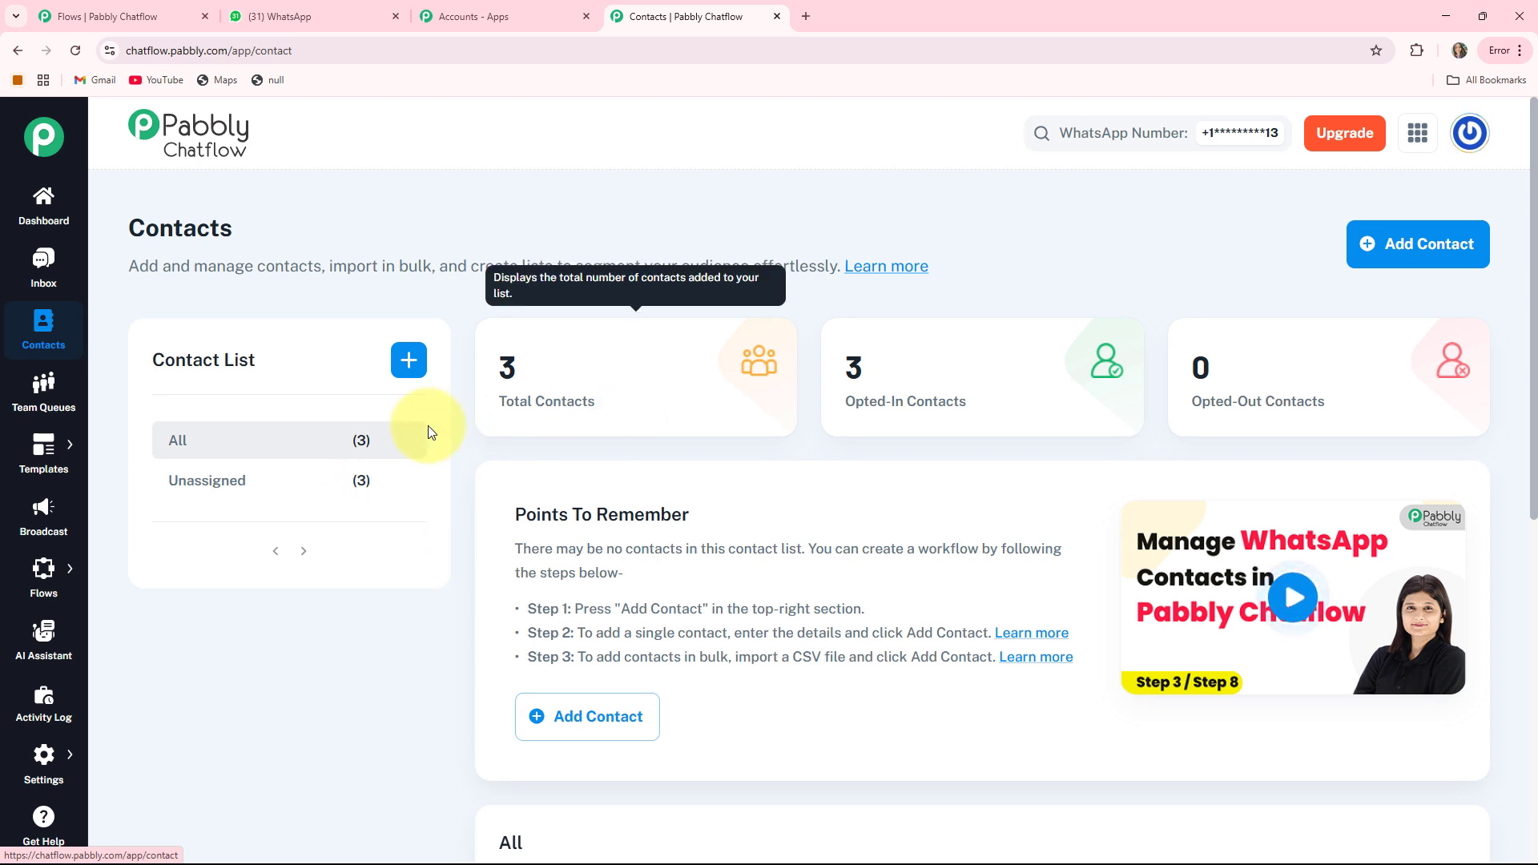
left_click(44, 397)
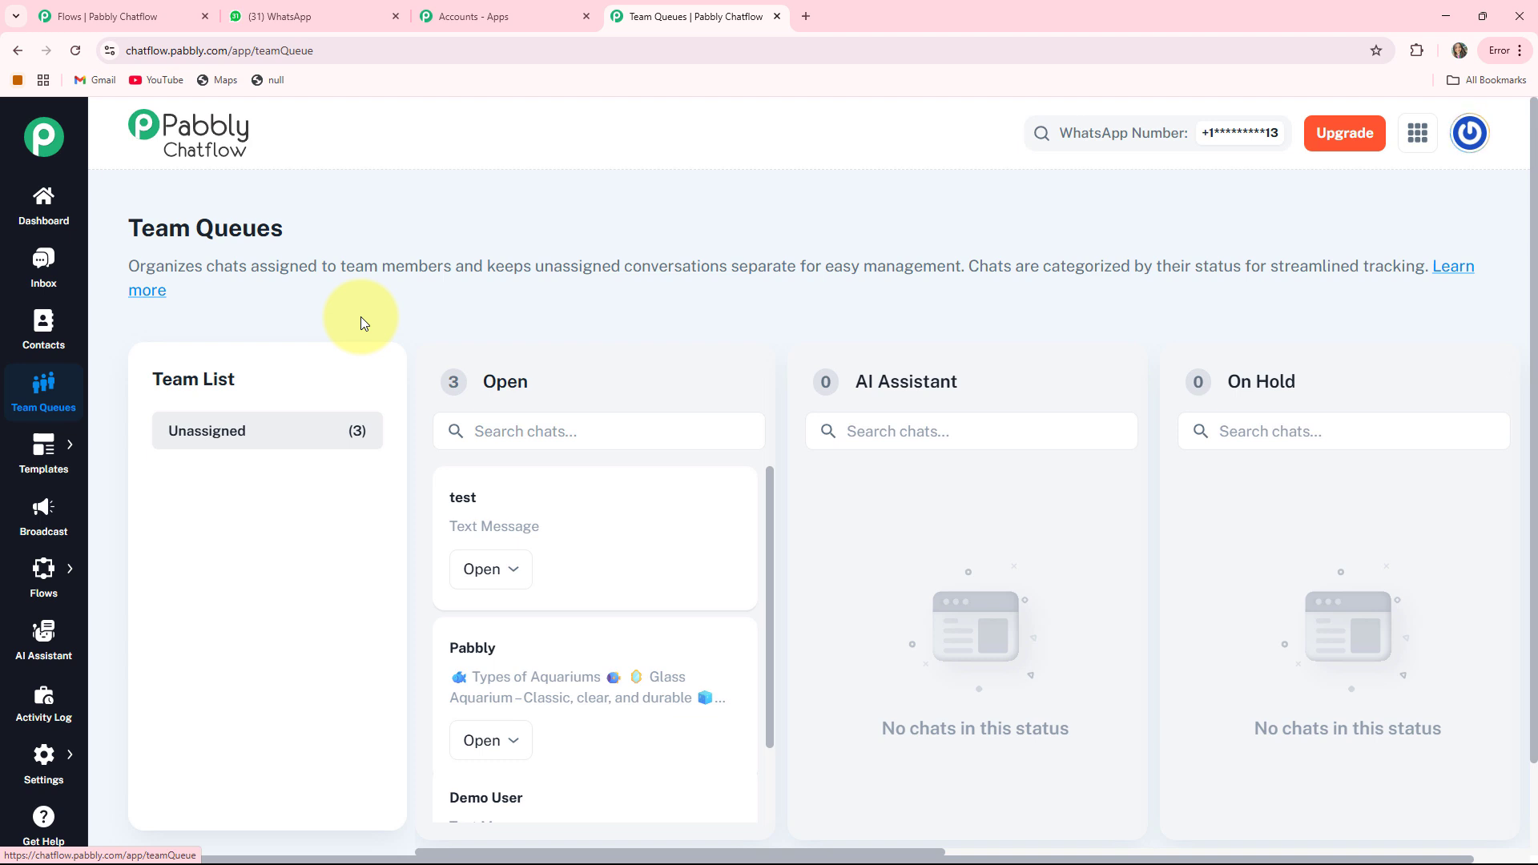
- Visit the Templates, Broadcast, Flows, AI Assistant and Activity Log pages, returning to the Flows list
left_click(51, 463)
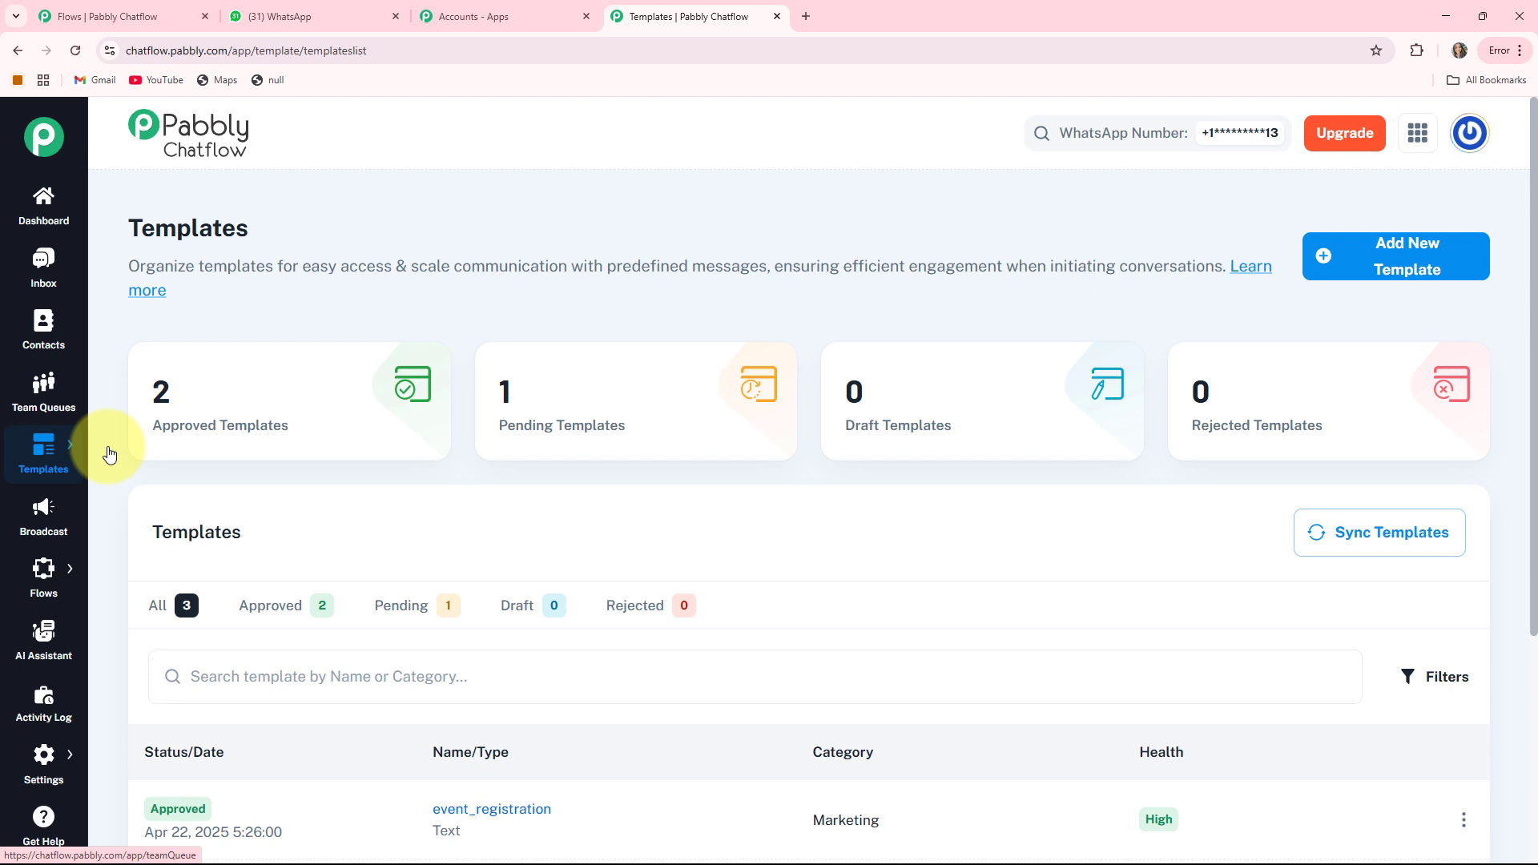
left_click(49, 512)
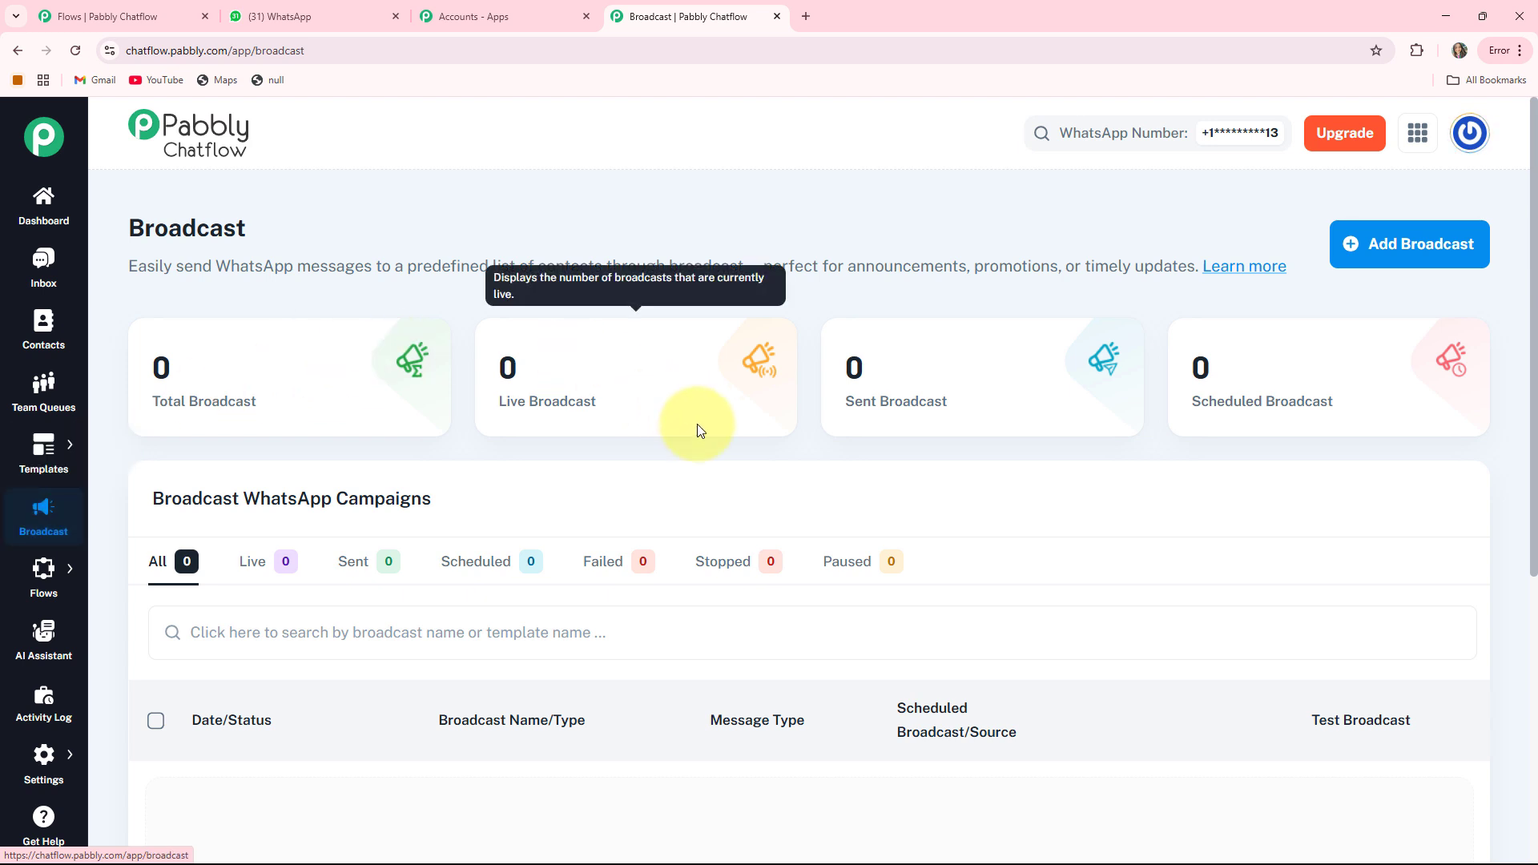
mouse_move(41, 580)
left_click(103, 566)
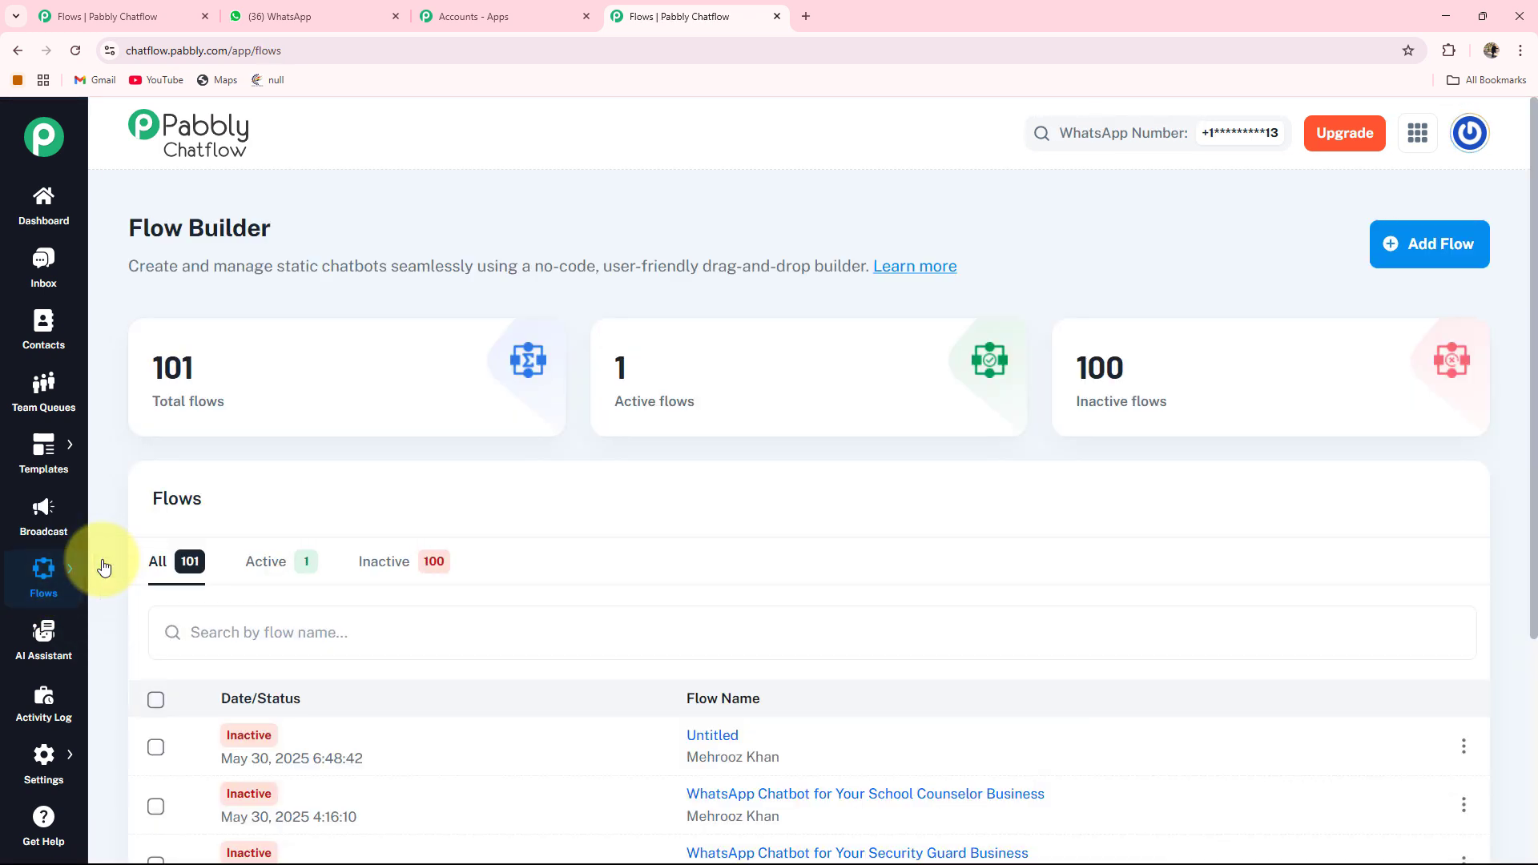
left_click(38, 641)
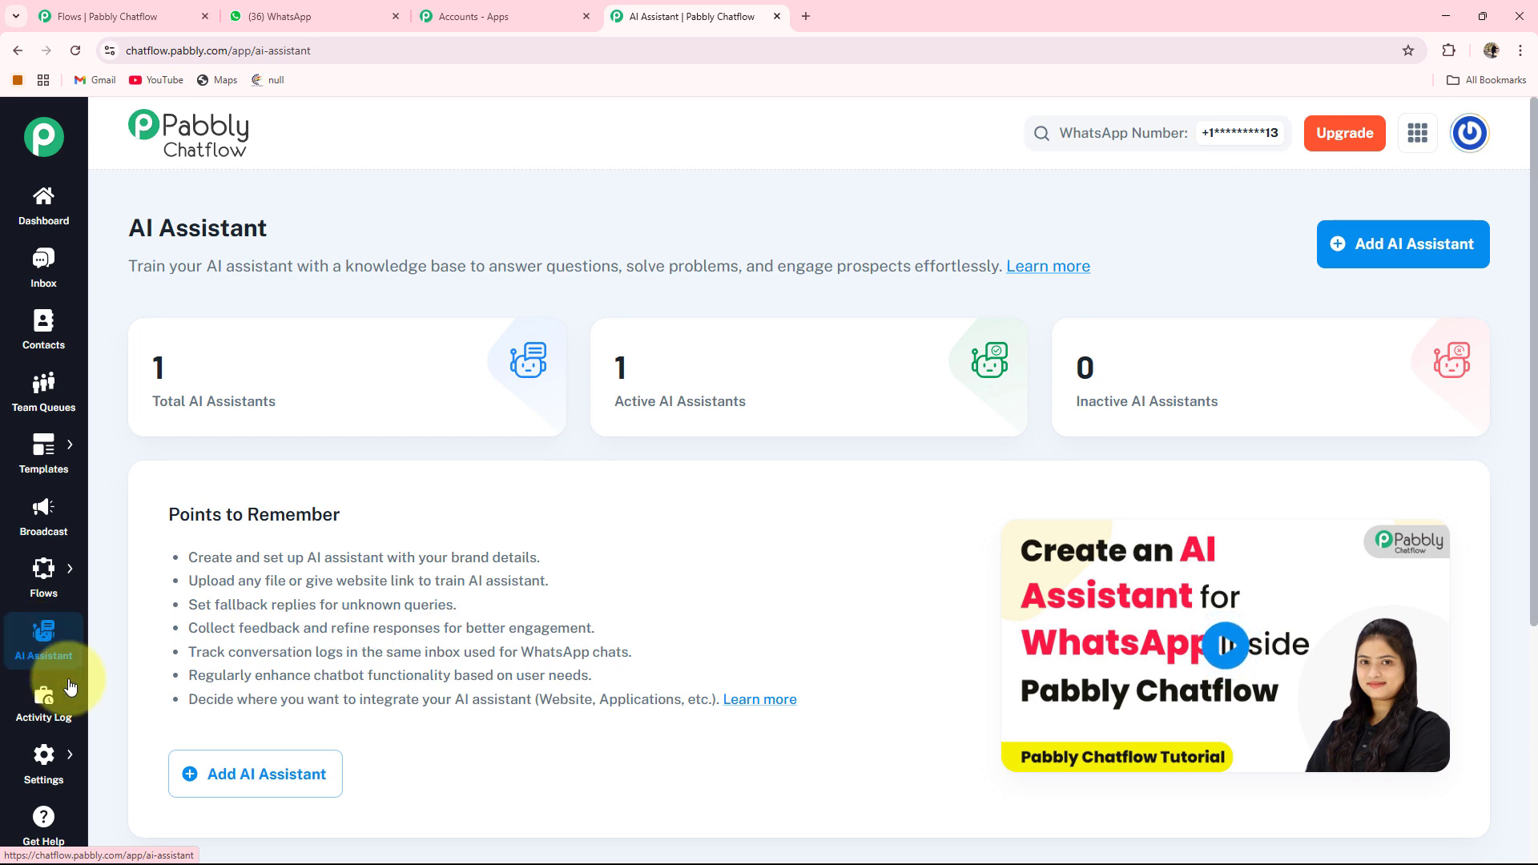
left_click(32, 717)
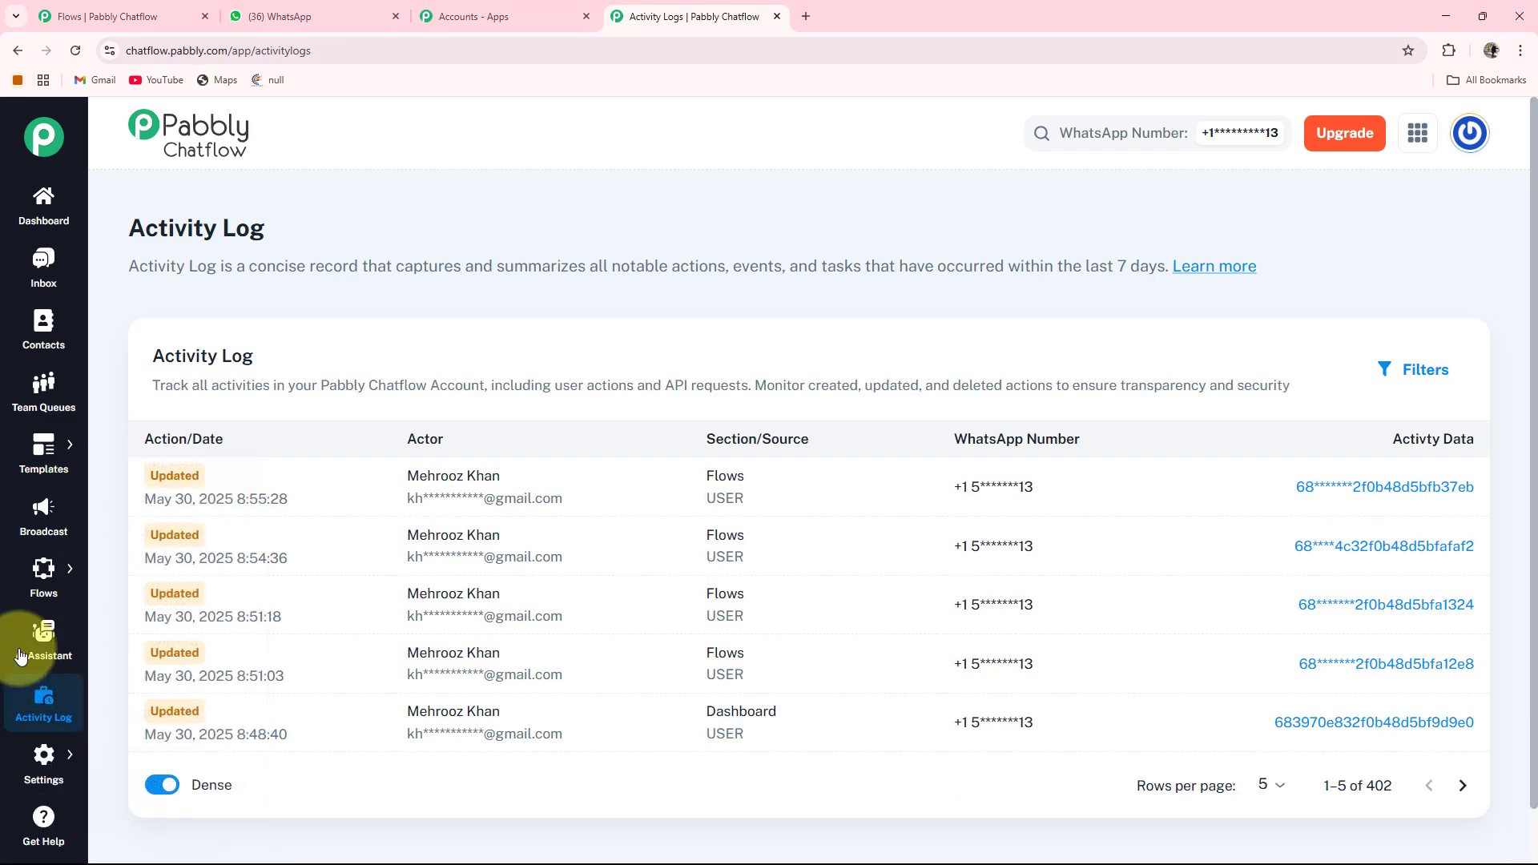
mouse_move(42, 575)
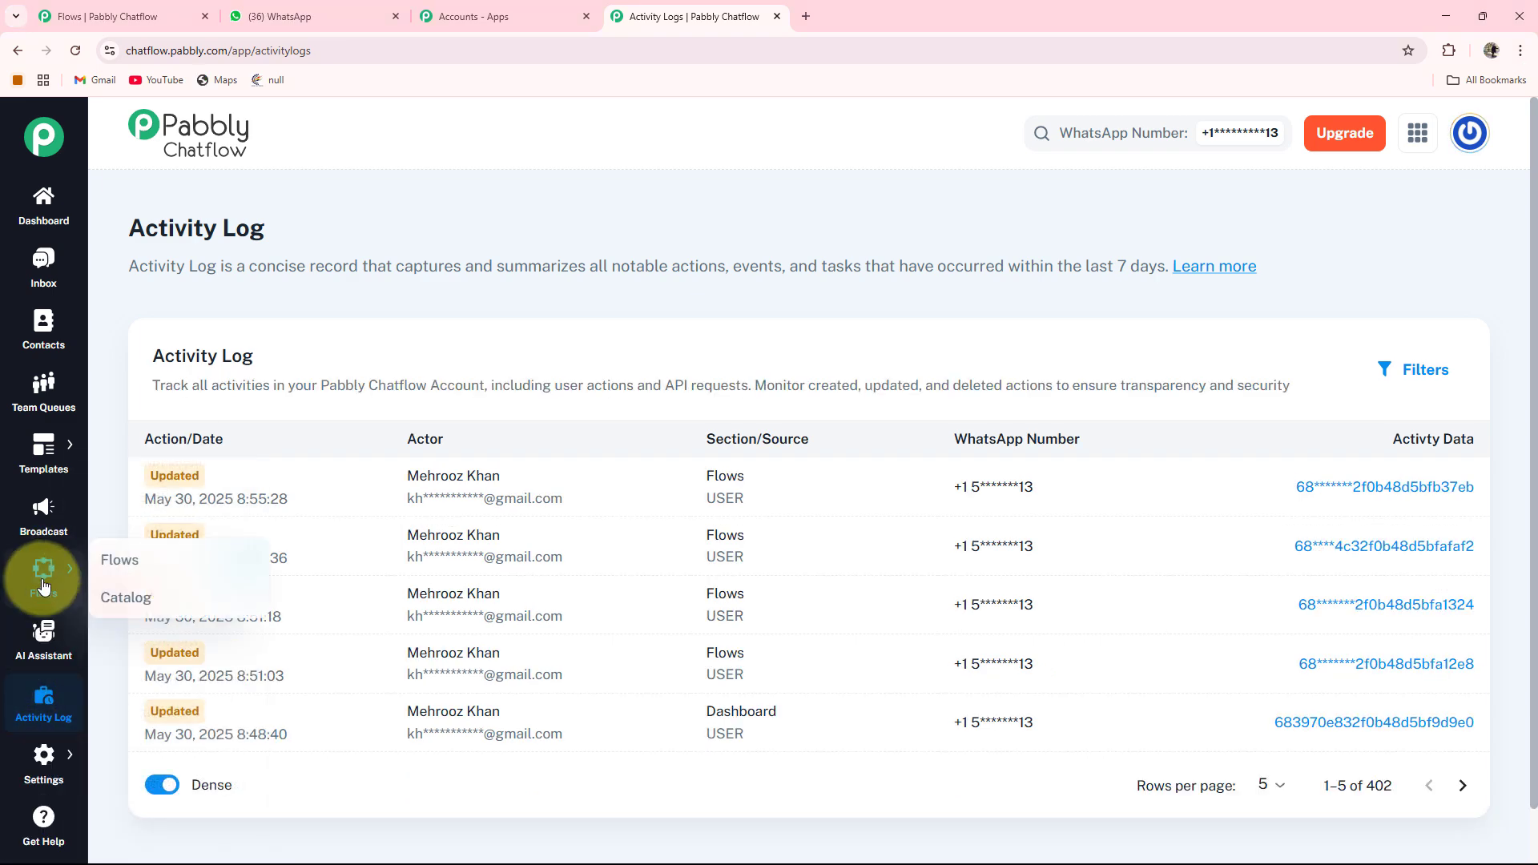
left_click(105, 571)
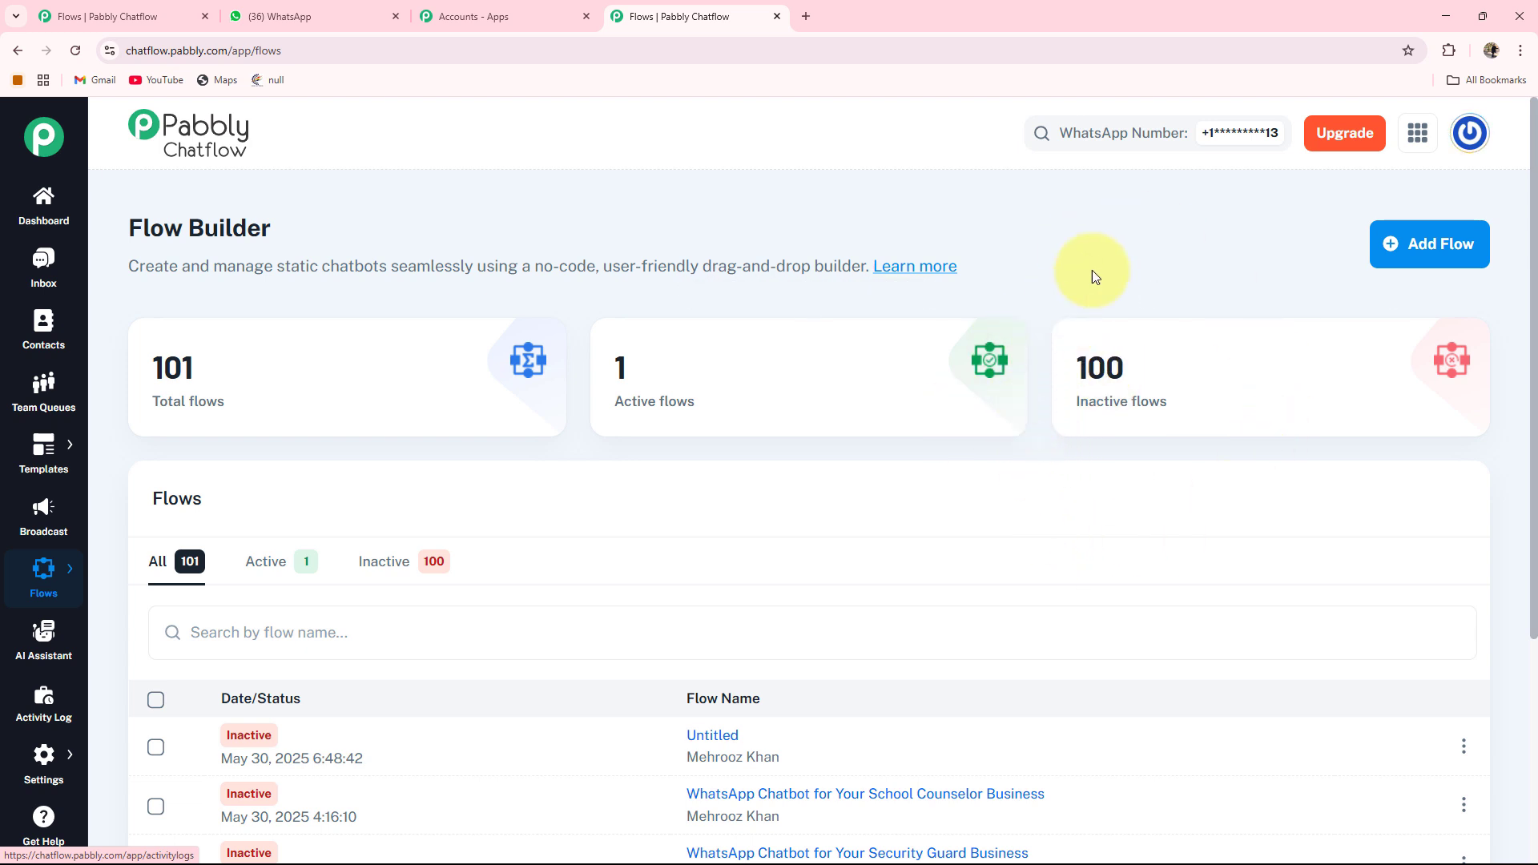
- Create a new flow named WhatsApp Chatbot for Your Collectibles Store Business, glance at the Actions nodes, and save it
left_click(1434, 253)
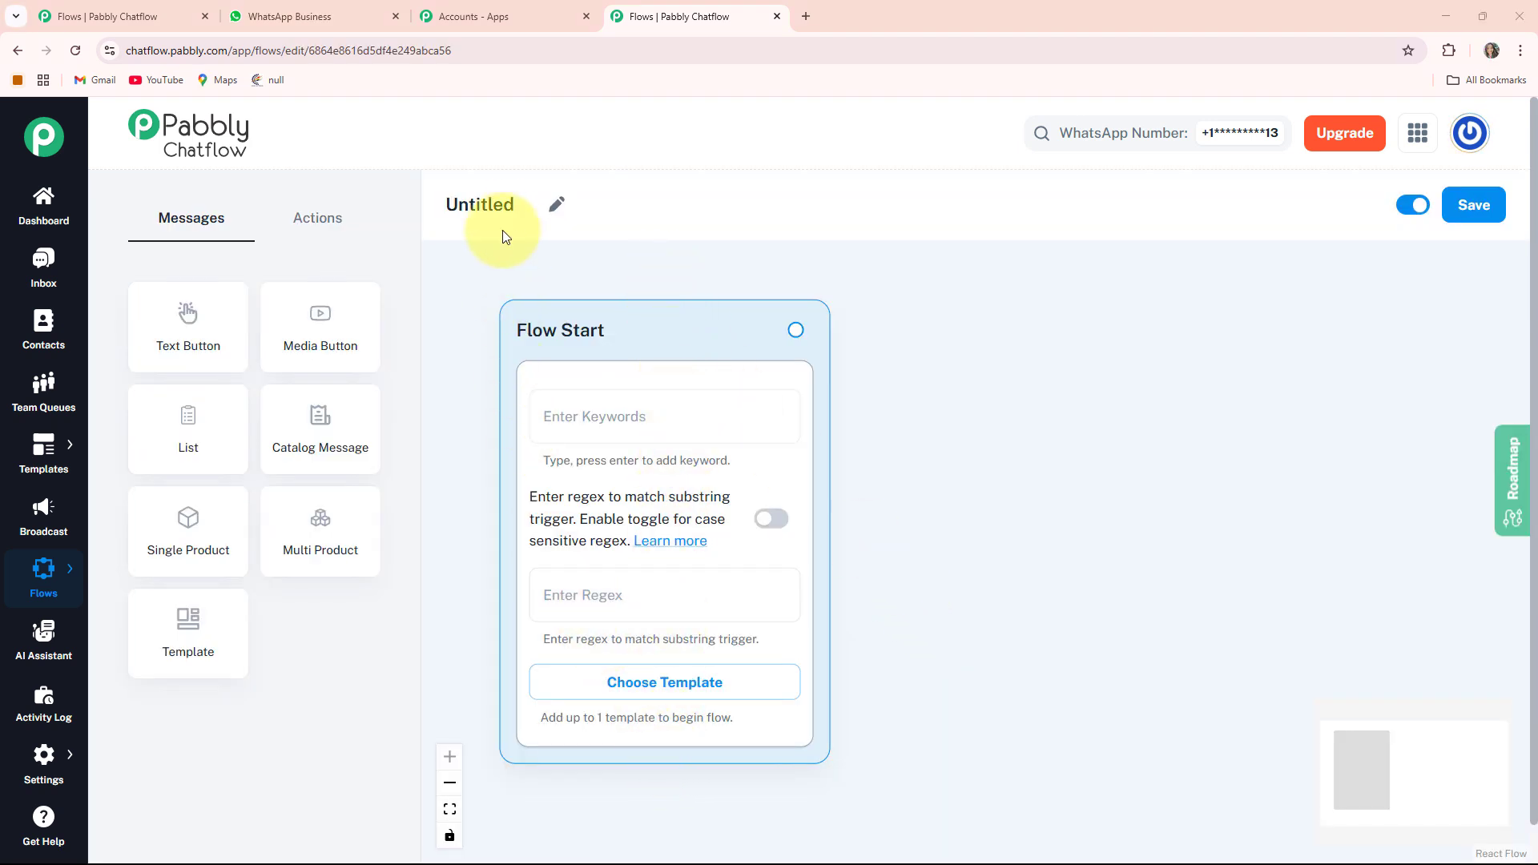
left_click(568, 206)
left_click_drag(534, 208, 419, 212)
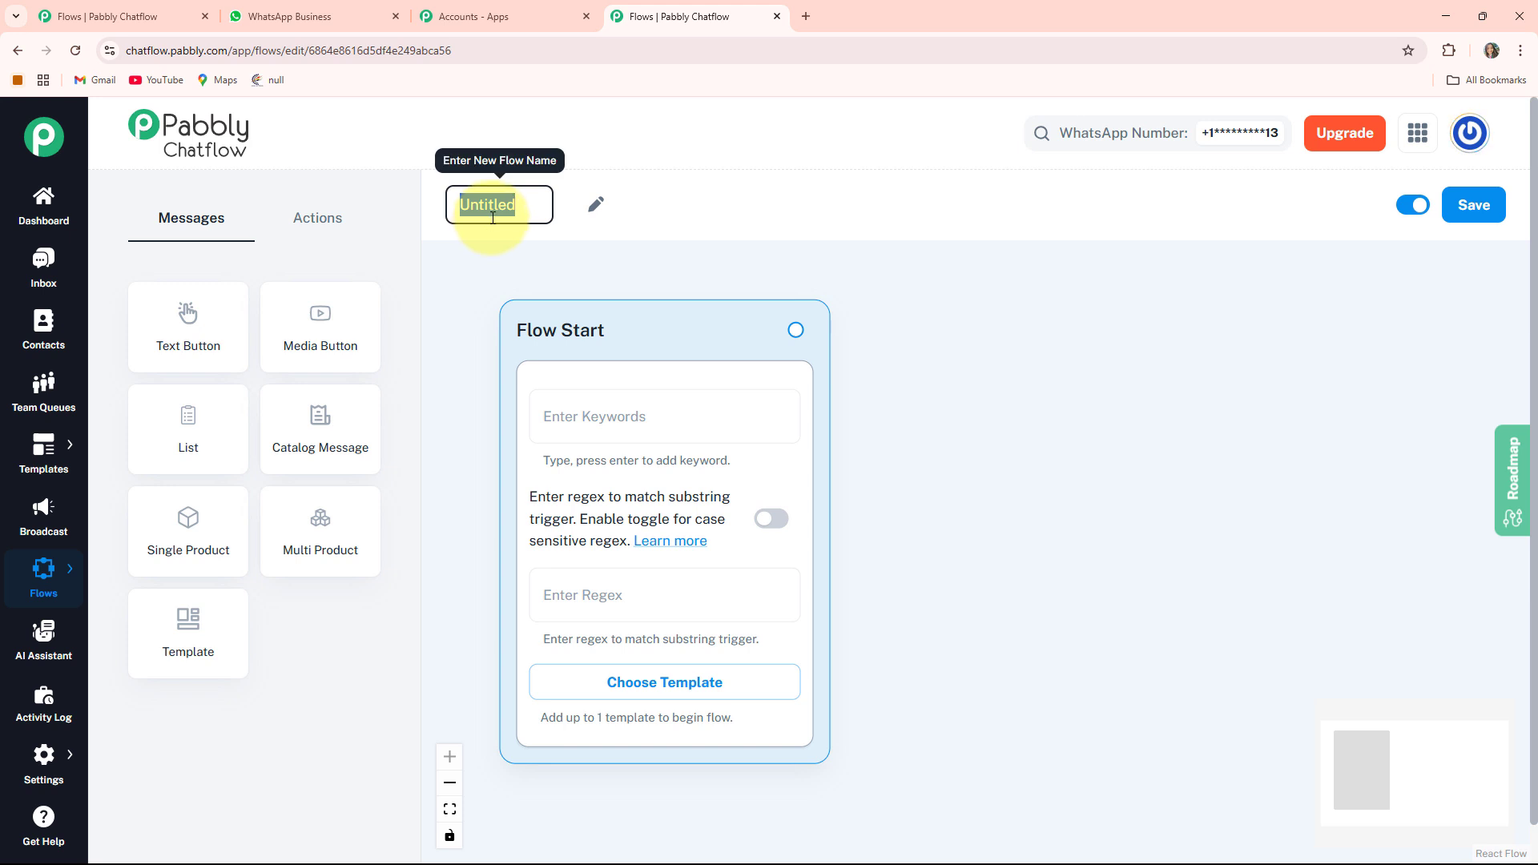
type("WhatsApp Chatbot for Your Collectibles Store Business")
key("Return")
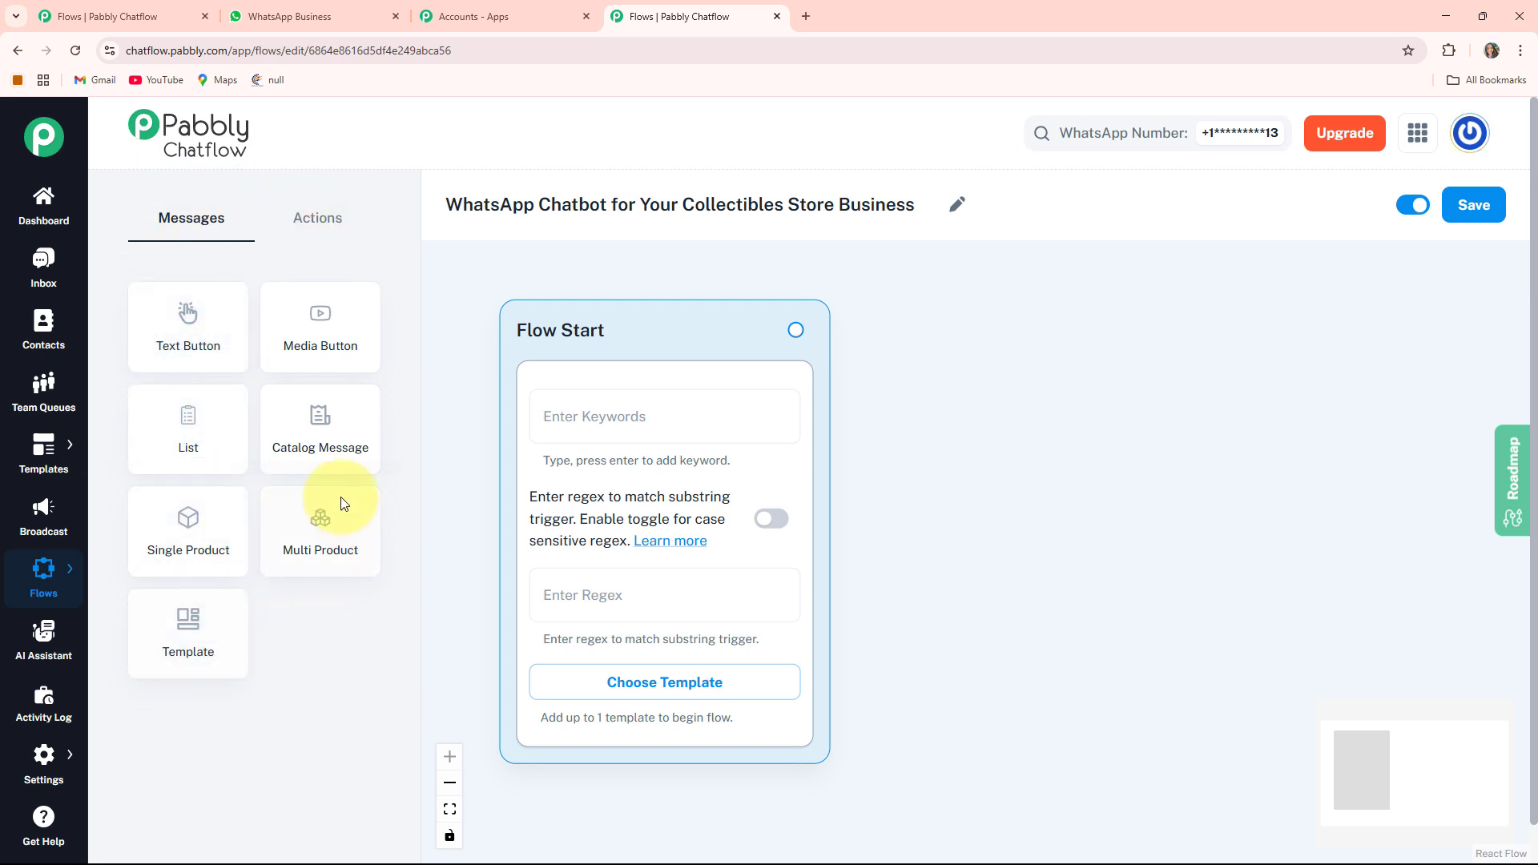
left_click(316, 214)
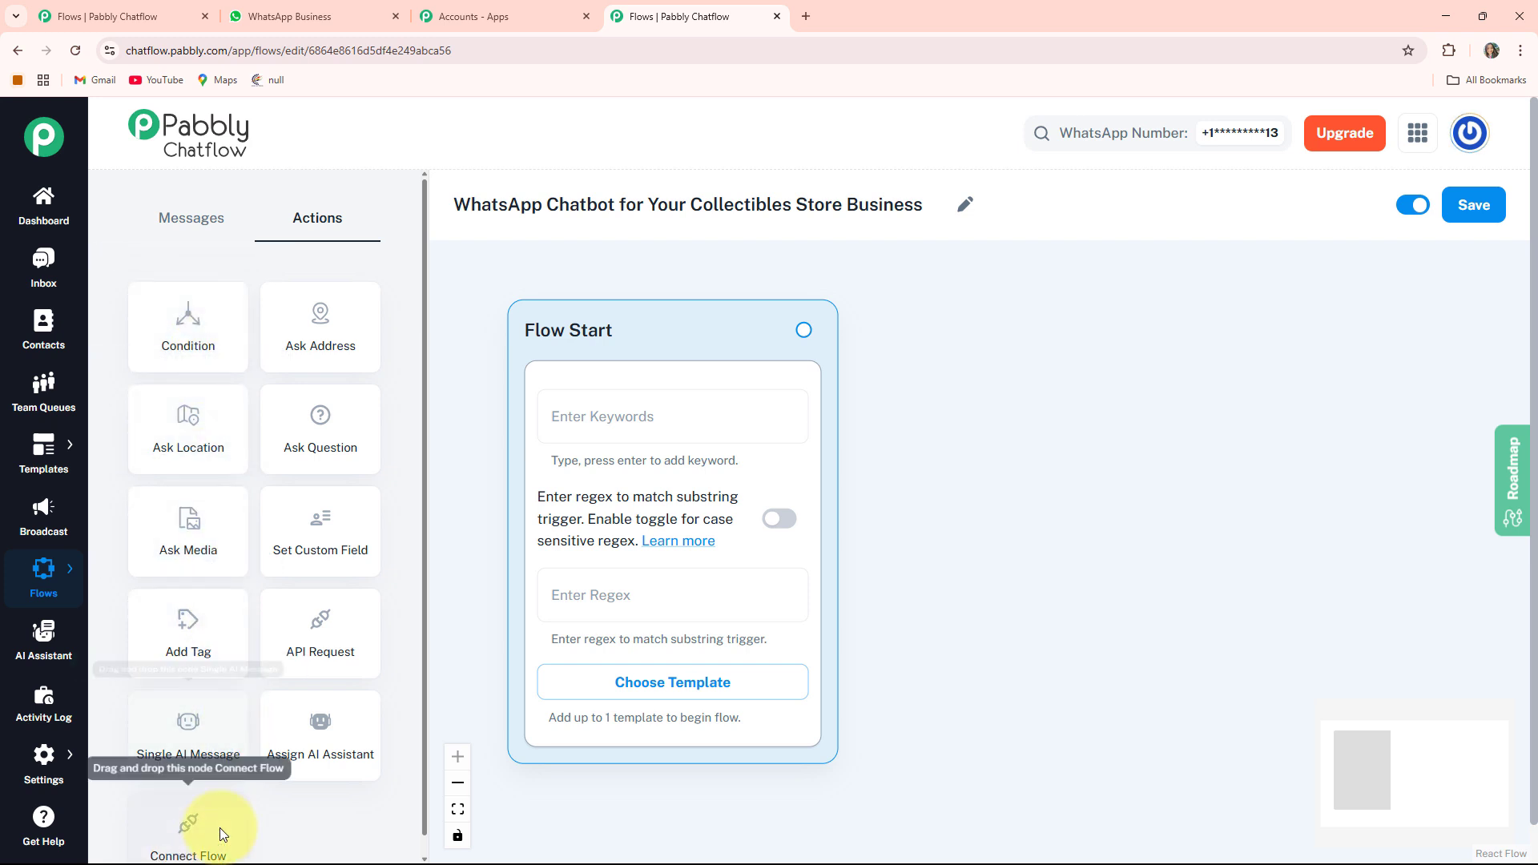
left_click(192, 227)
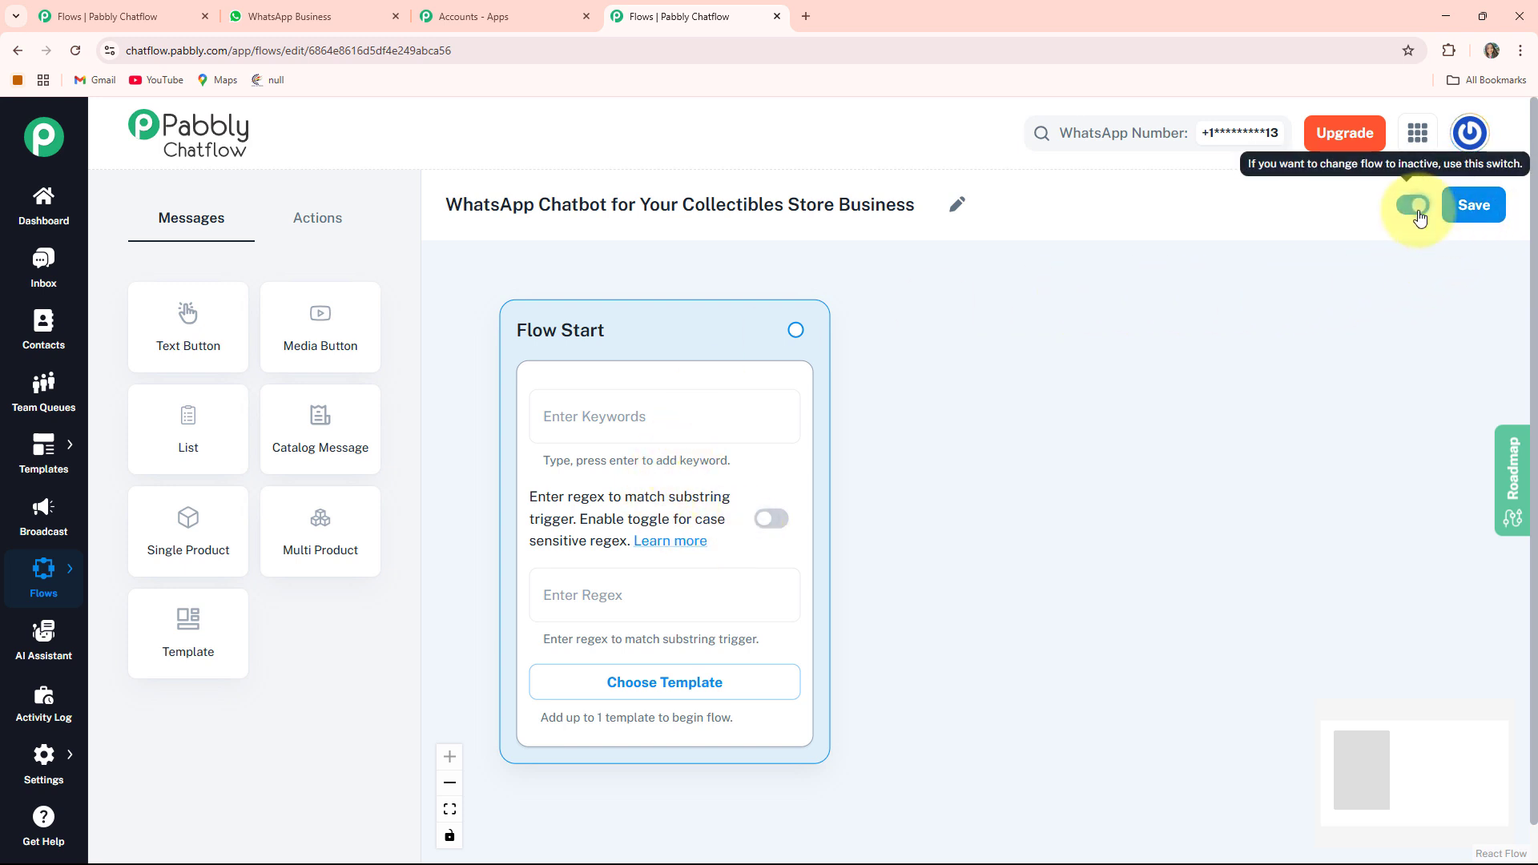
left_click(1490, 214)
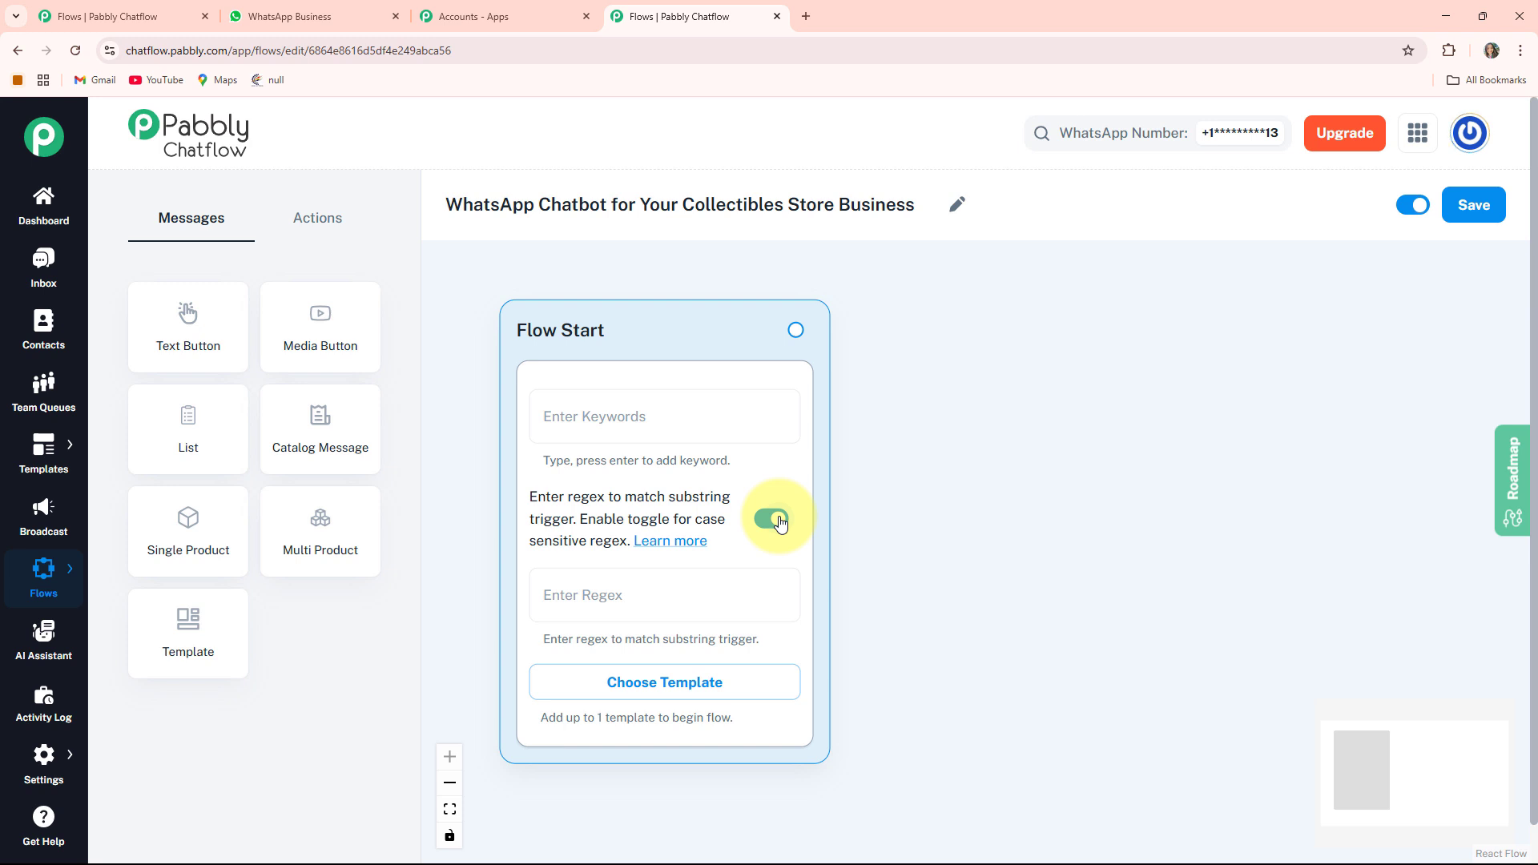
- Switch off case-sensitive regex matching and browse the approved templates without choosing one
left_click(776, 521)
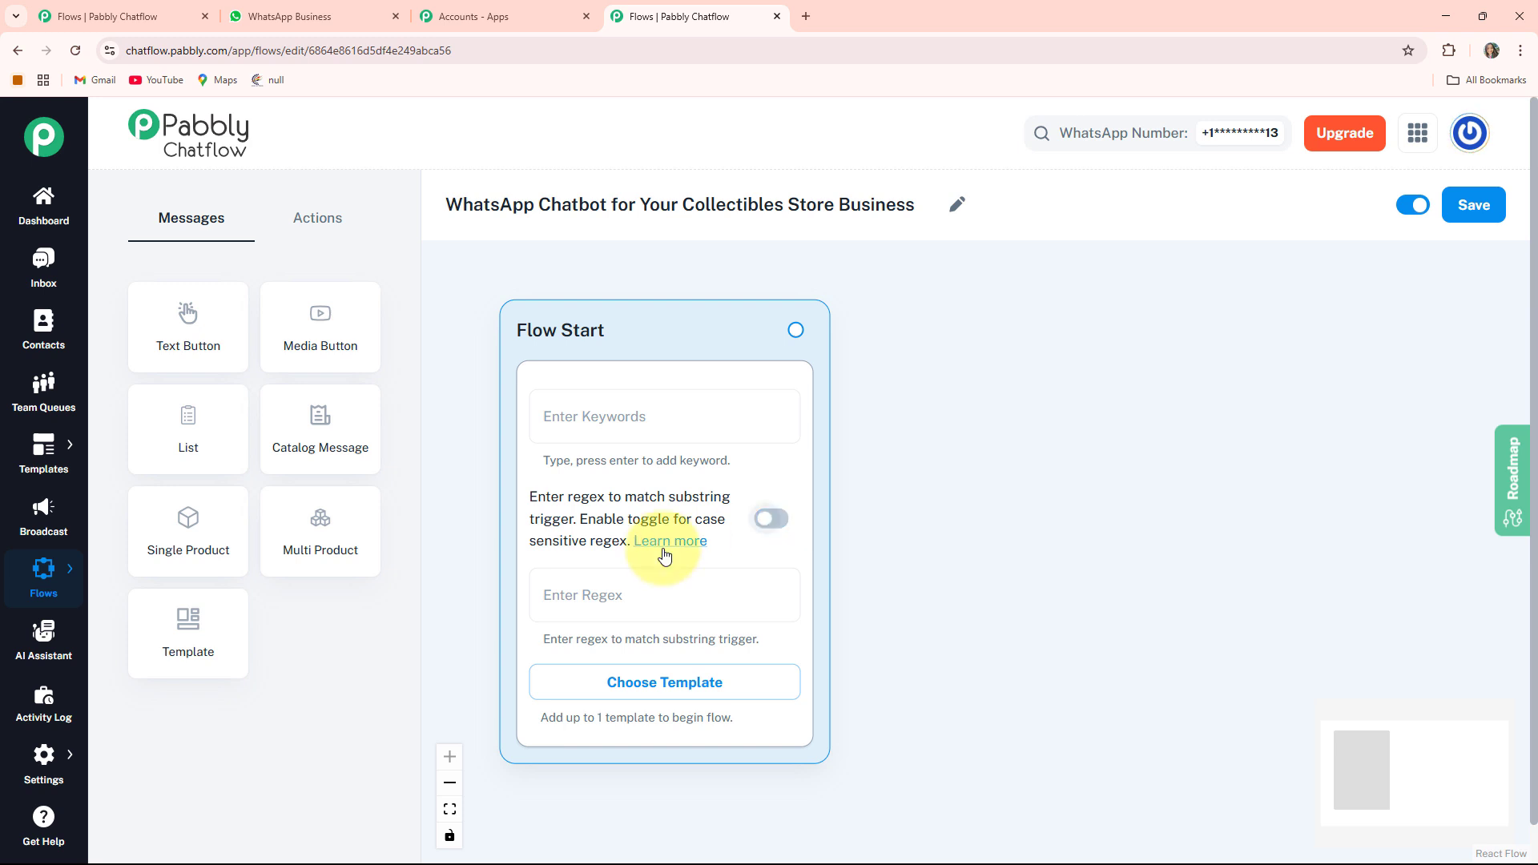
left_click(663, 682)
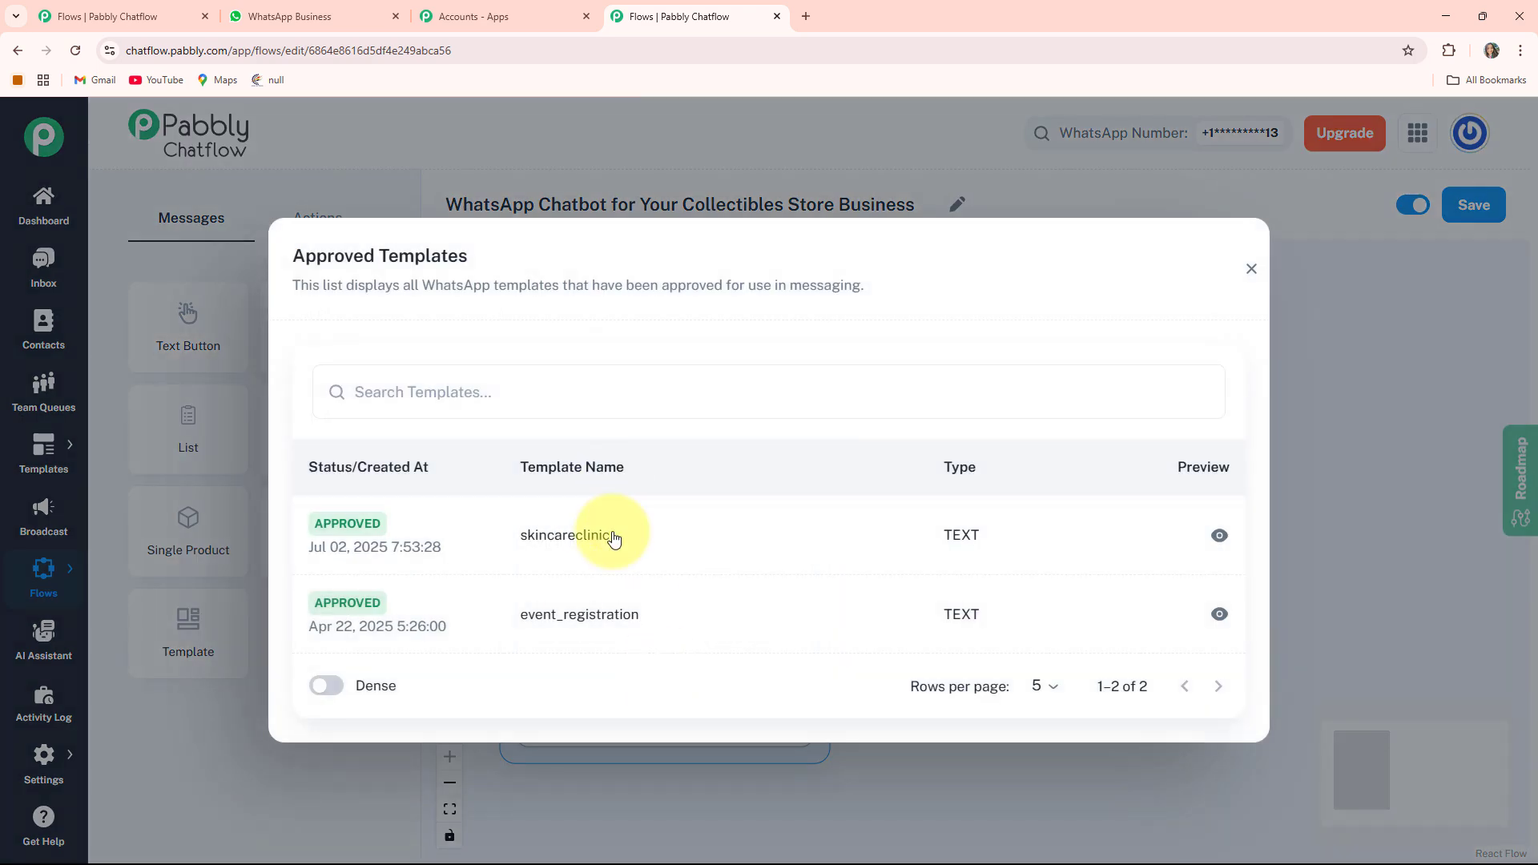
left_click(1251, 269)
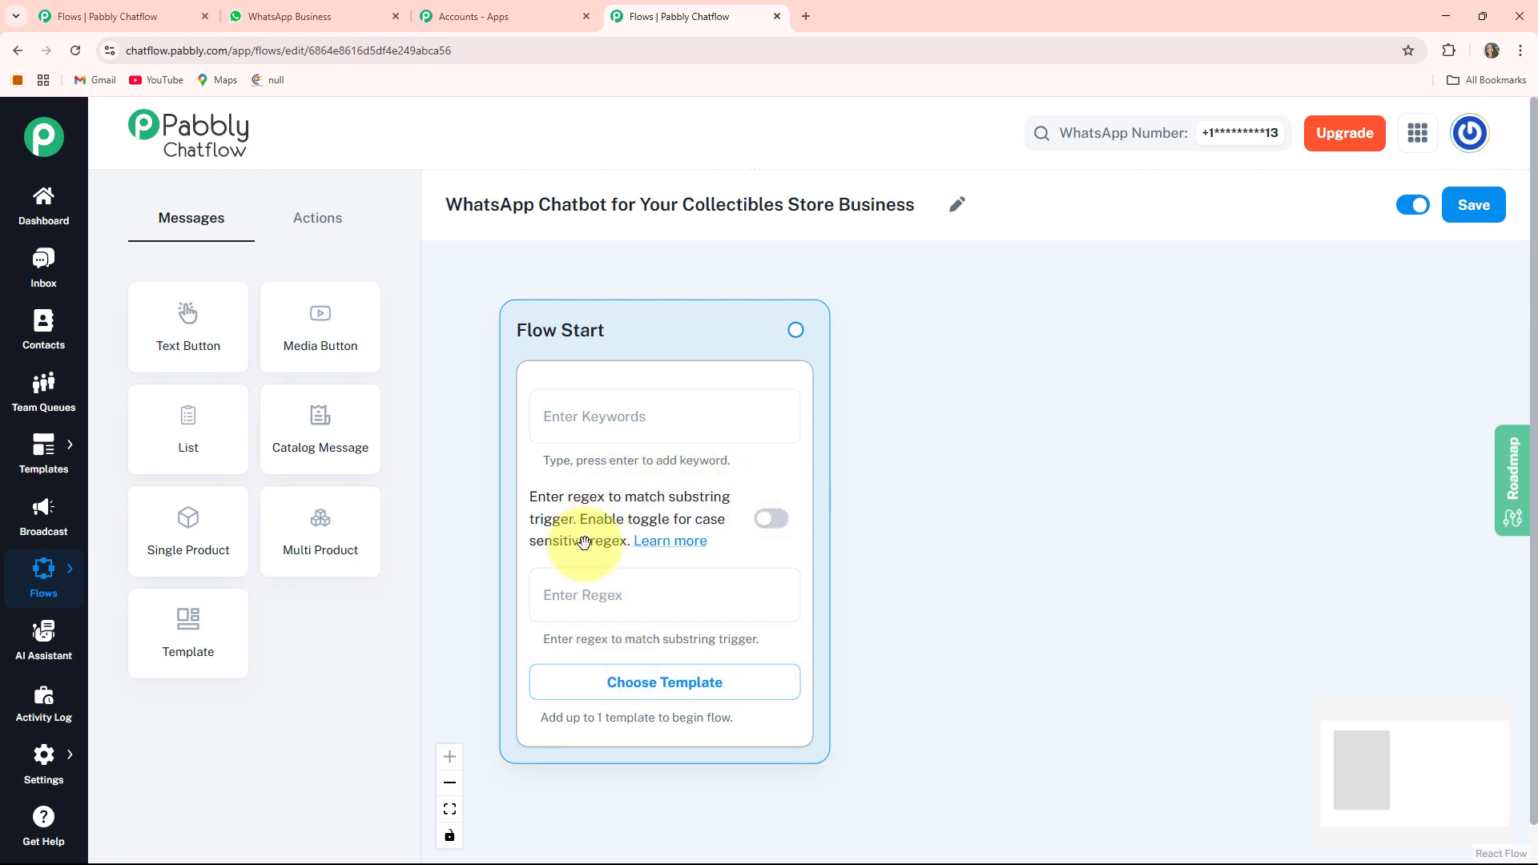
- Set the Flow Start regex trigger to [\s\S]+ so any message starts the flow
left_click(666, 575)
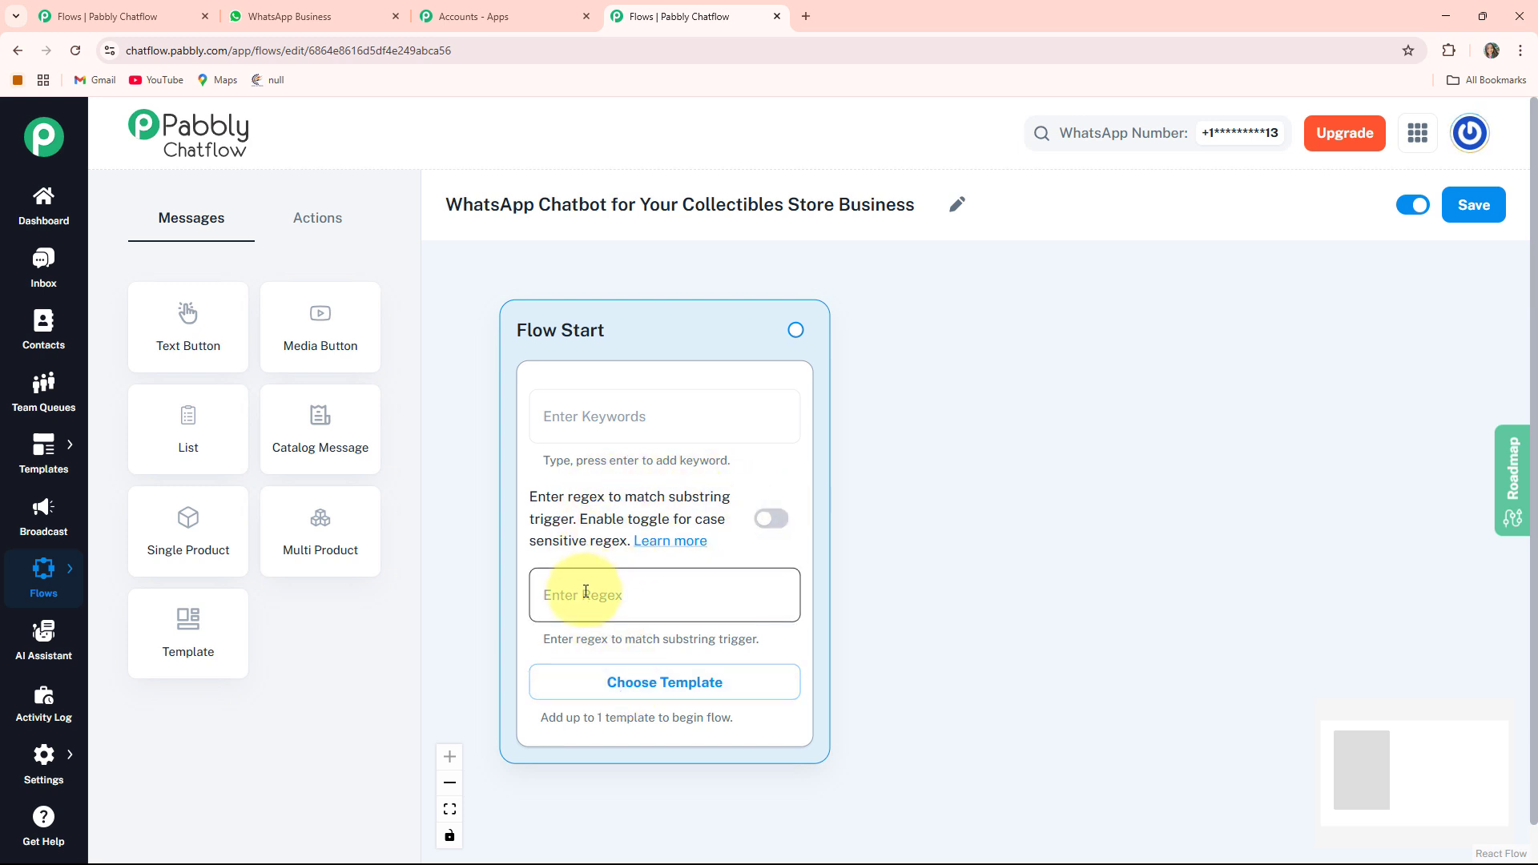
type("[\\s\\S]+")
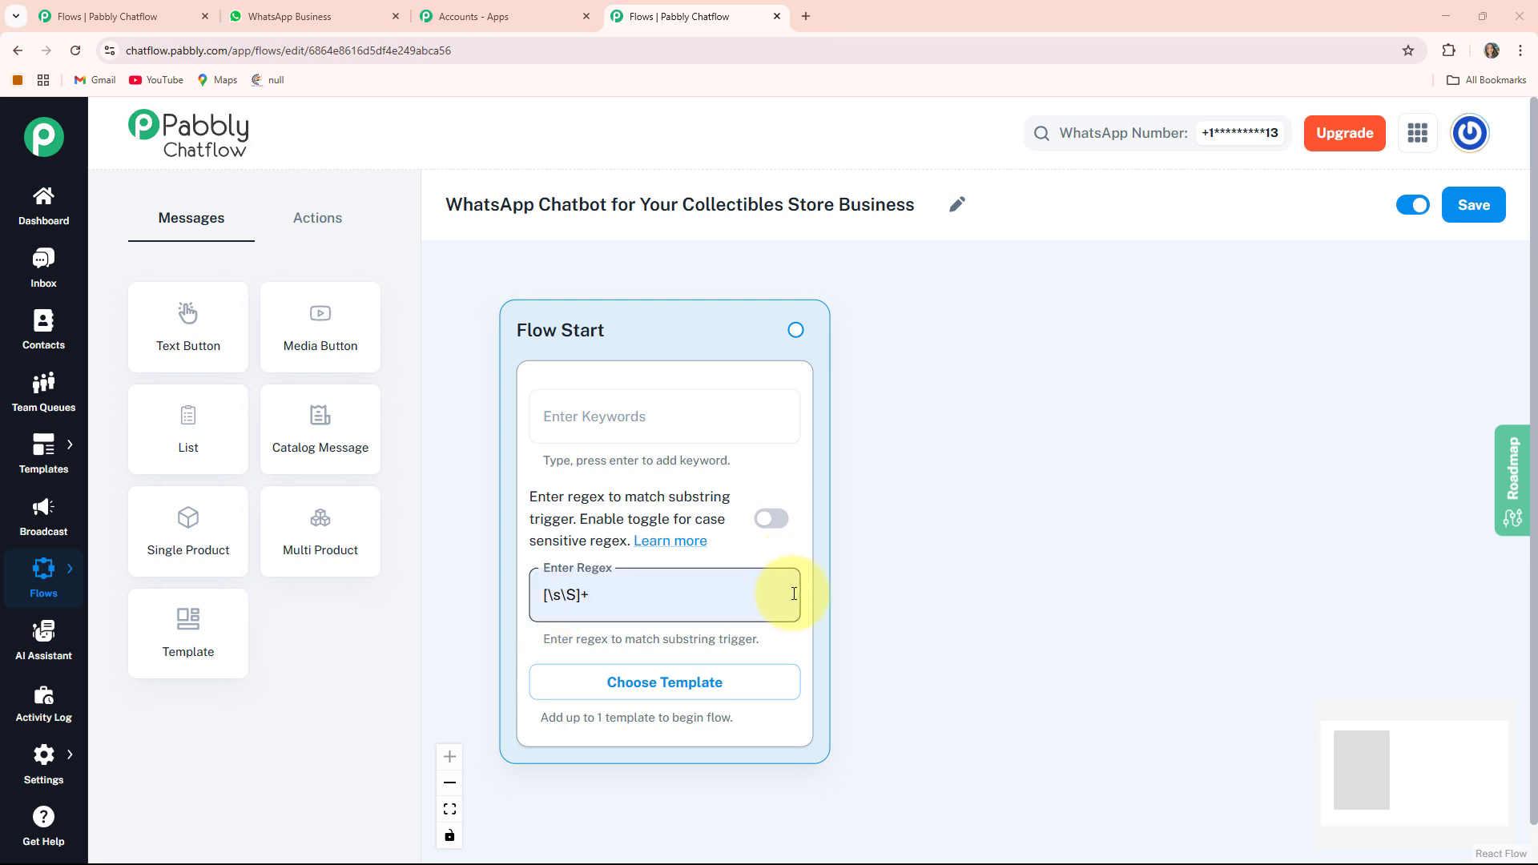
left_click(788, 638)
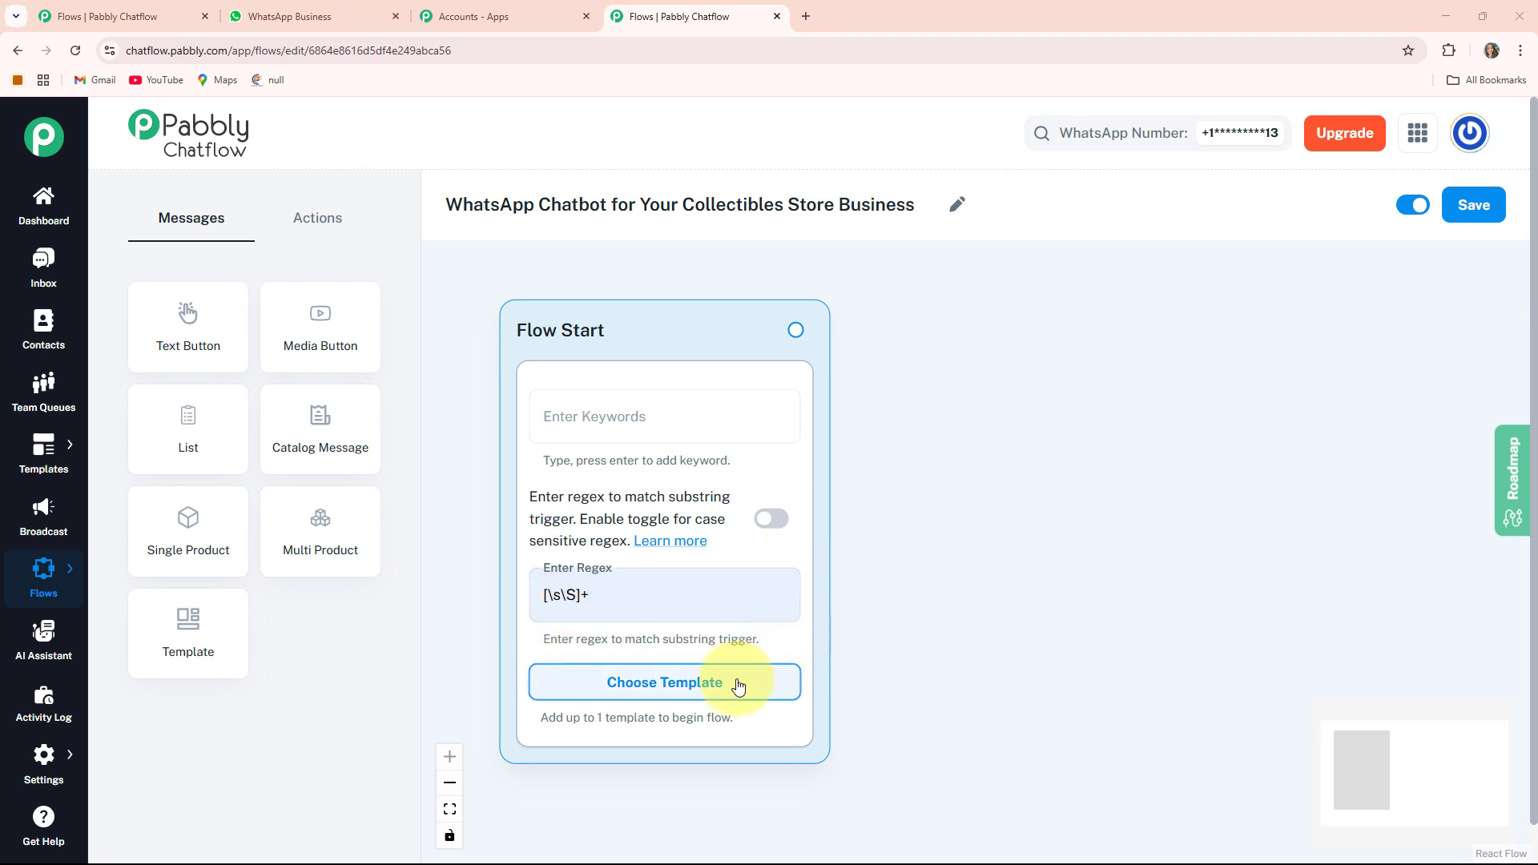
- Add a Media Button message node beside Flow Start and set its media type to Image
left_click(306, 324)
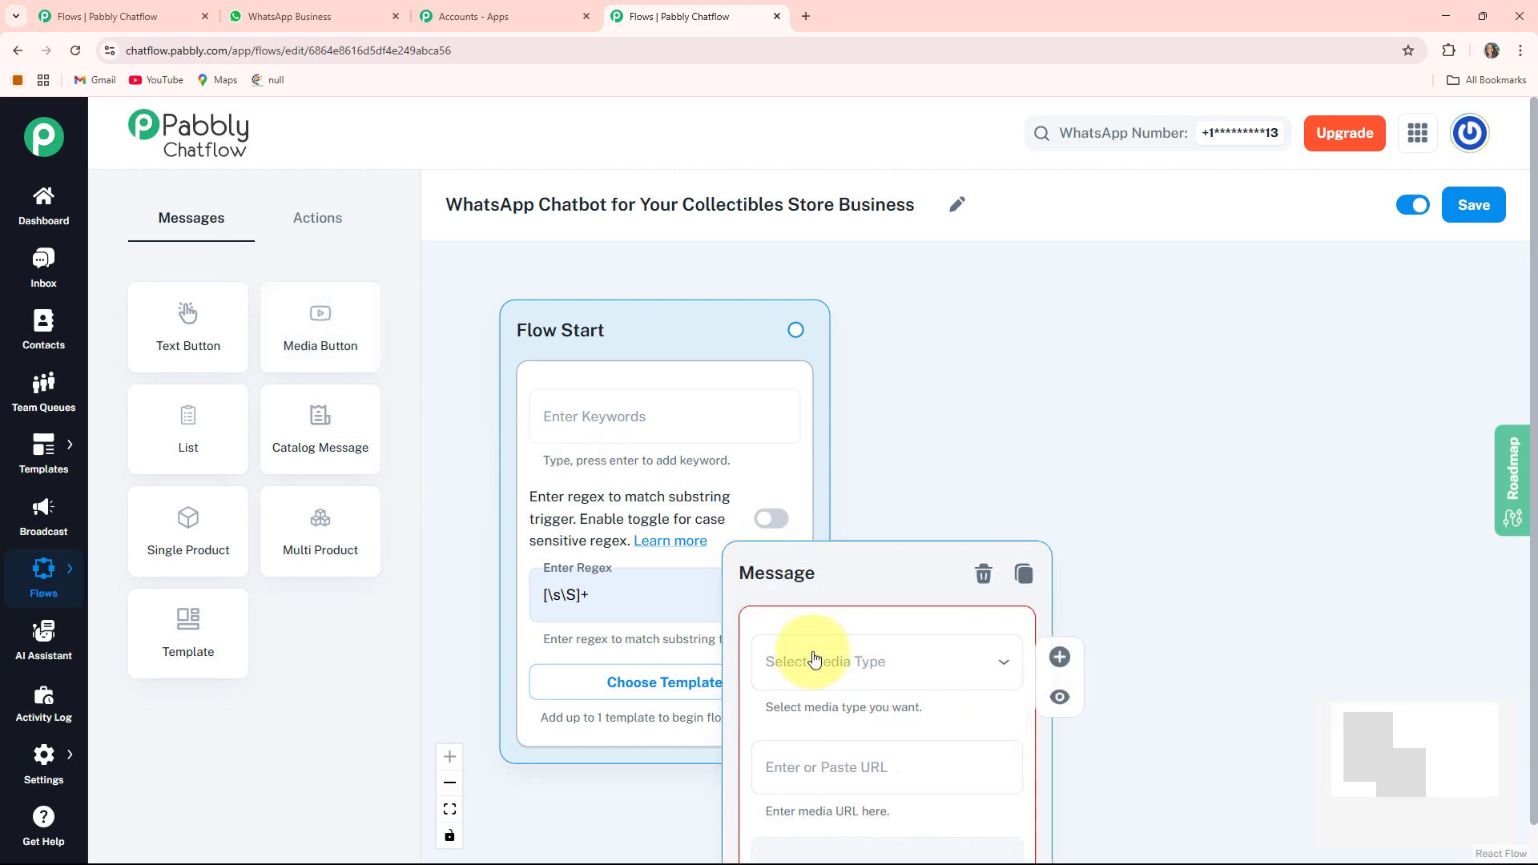
left_click_drag(790, 584, 991, 343)
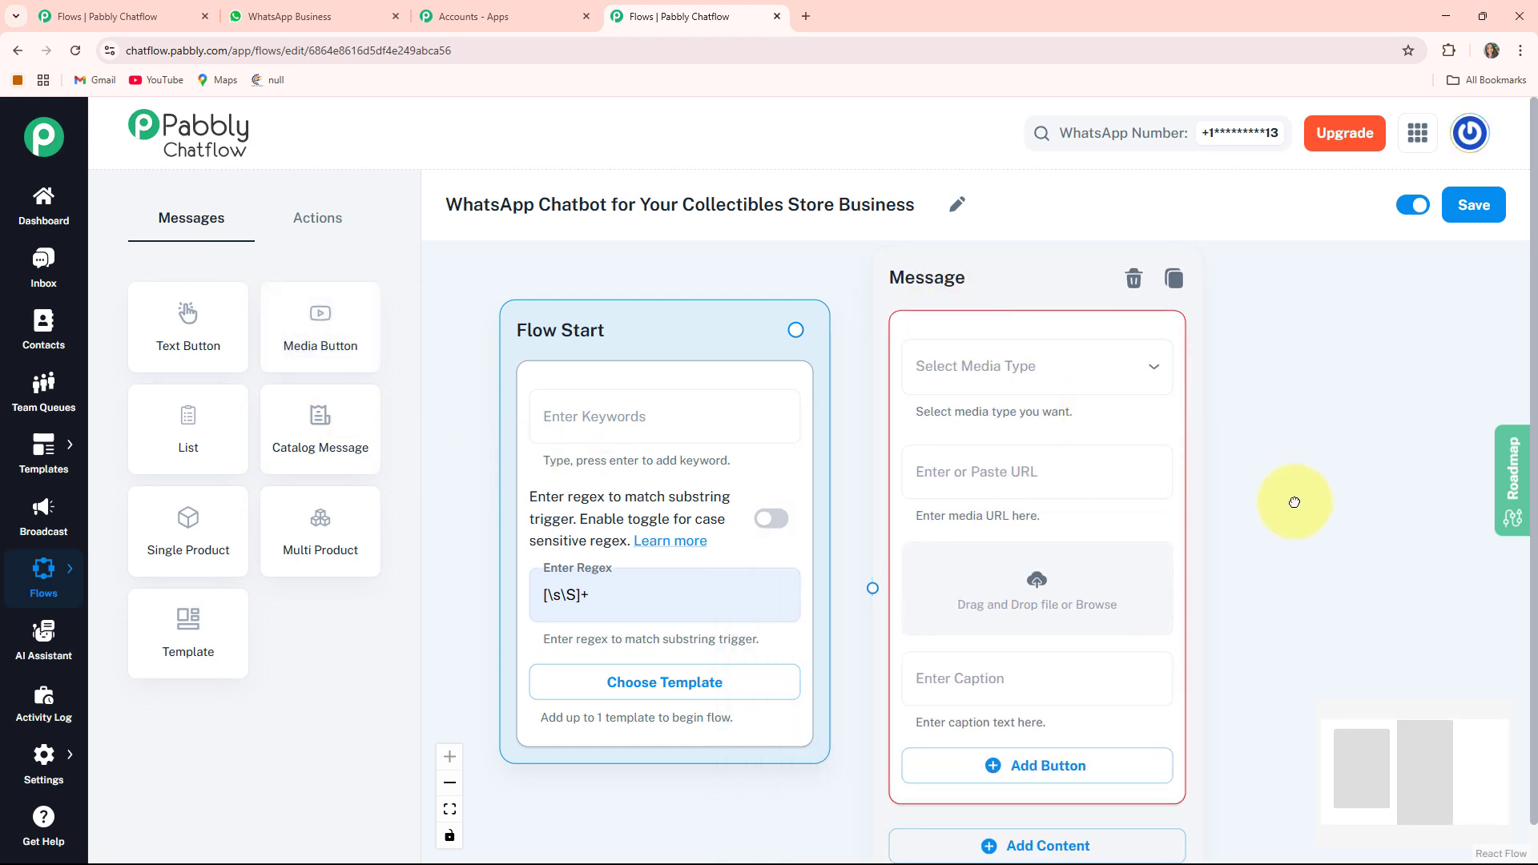
left_click(905, 388)
left_click(741, 419)
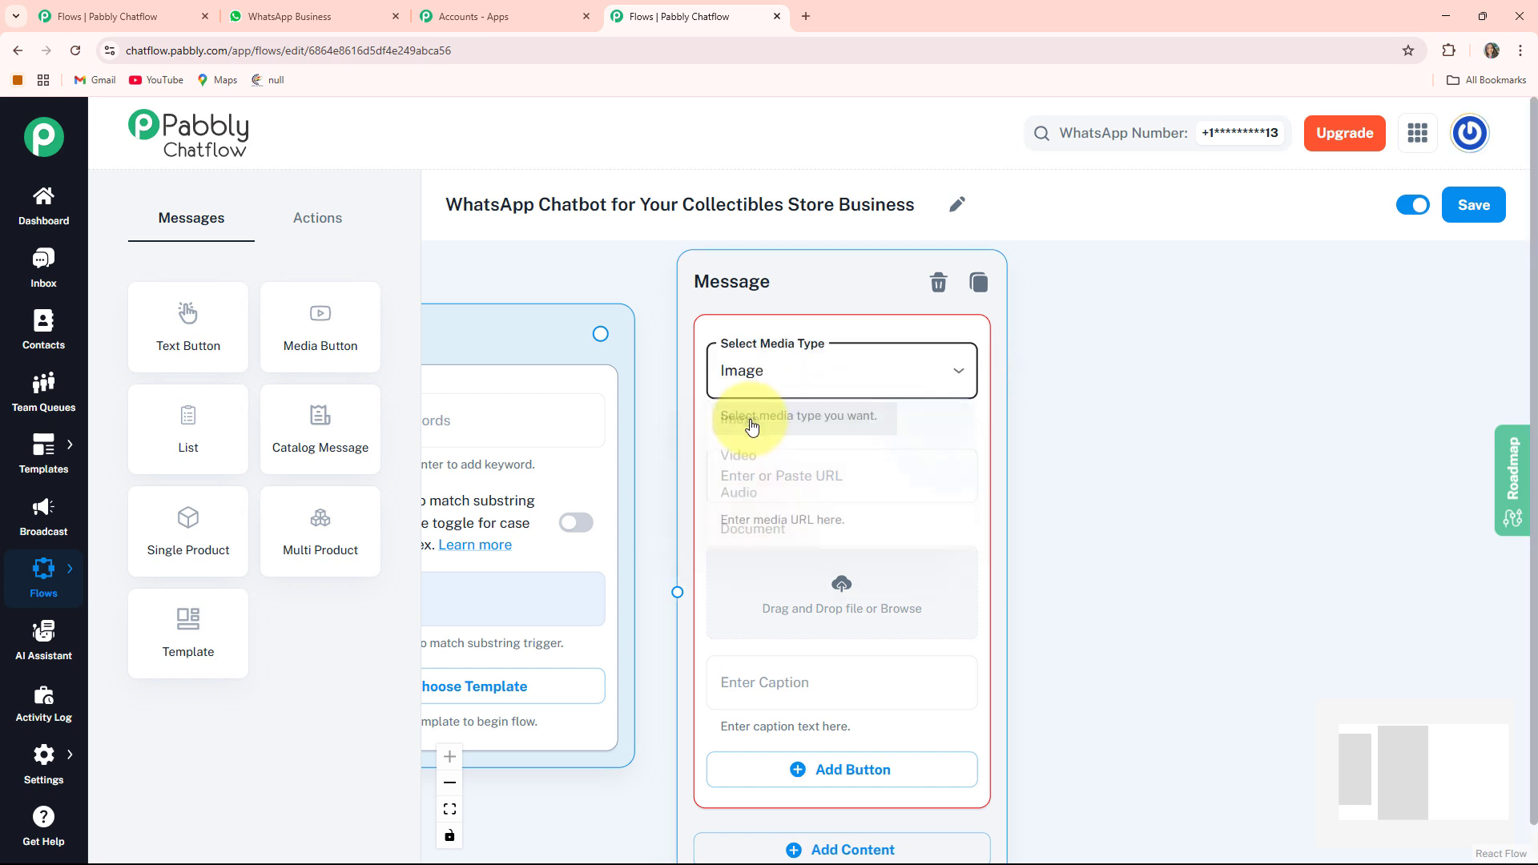
left_click_drag(1177, 566, 1131, 563)
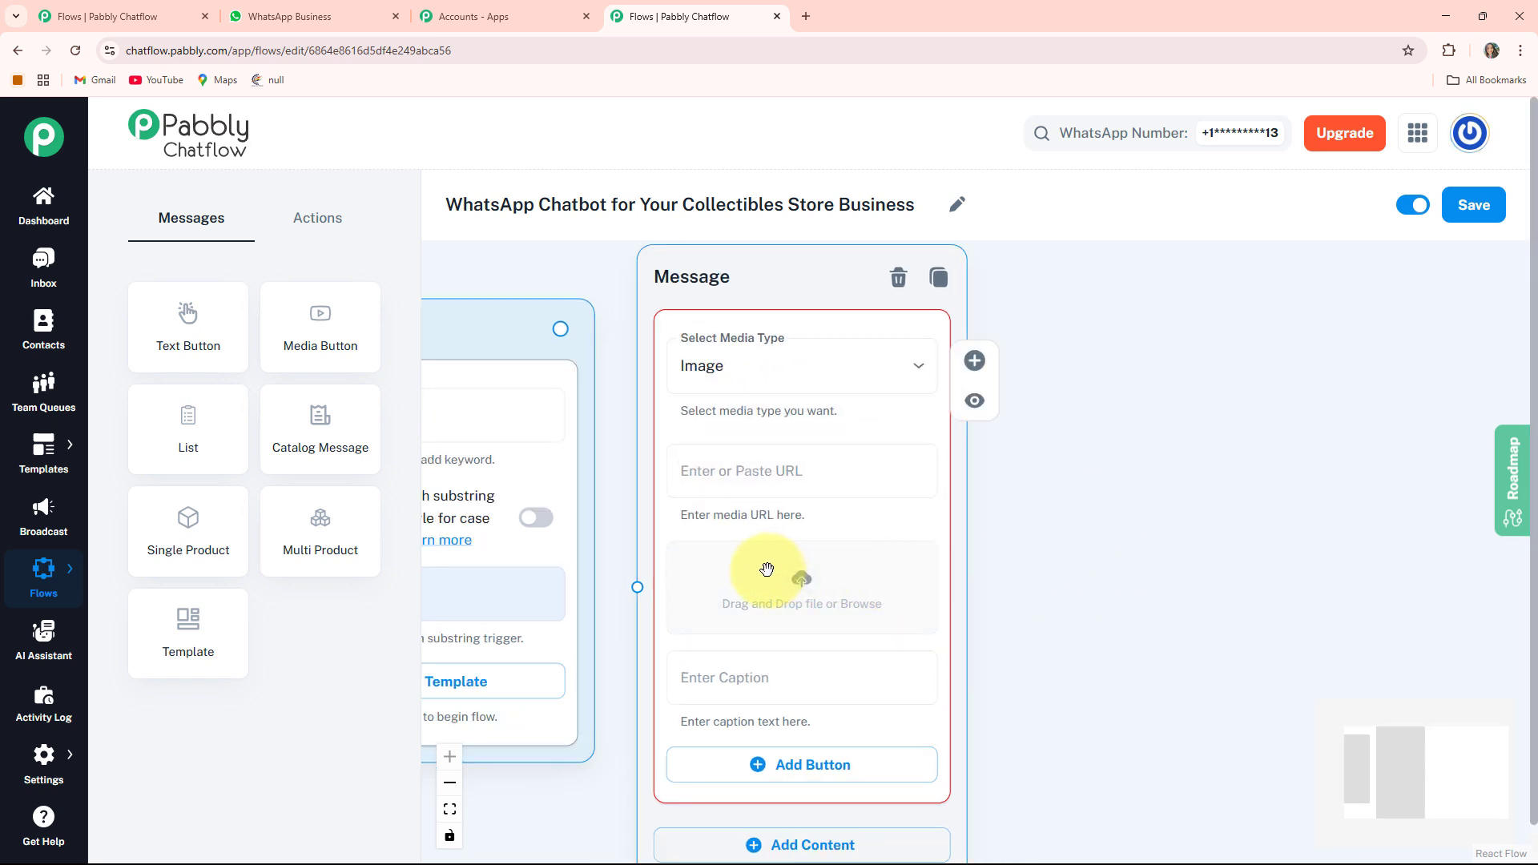
- Upload the collectibles store photo as the message node's image
left_click(803, 590)
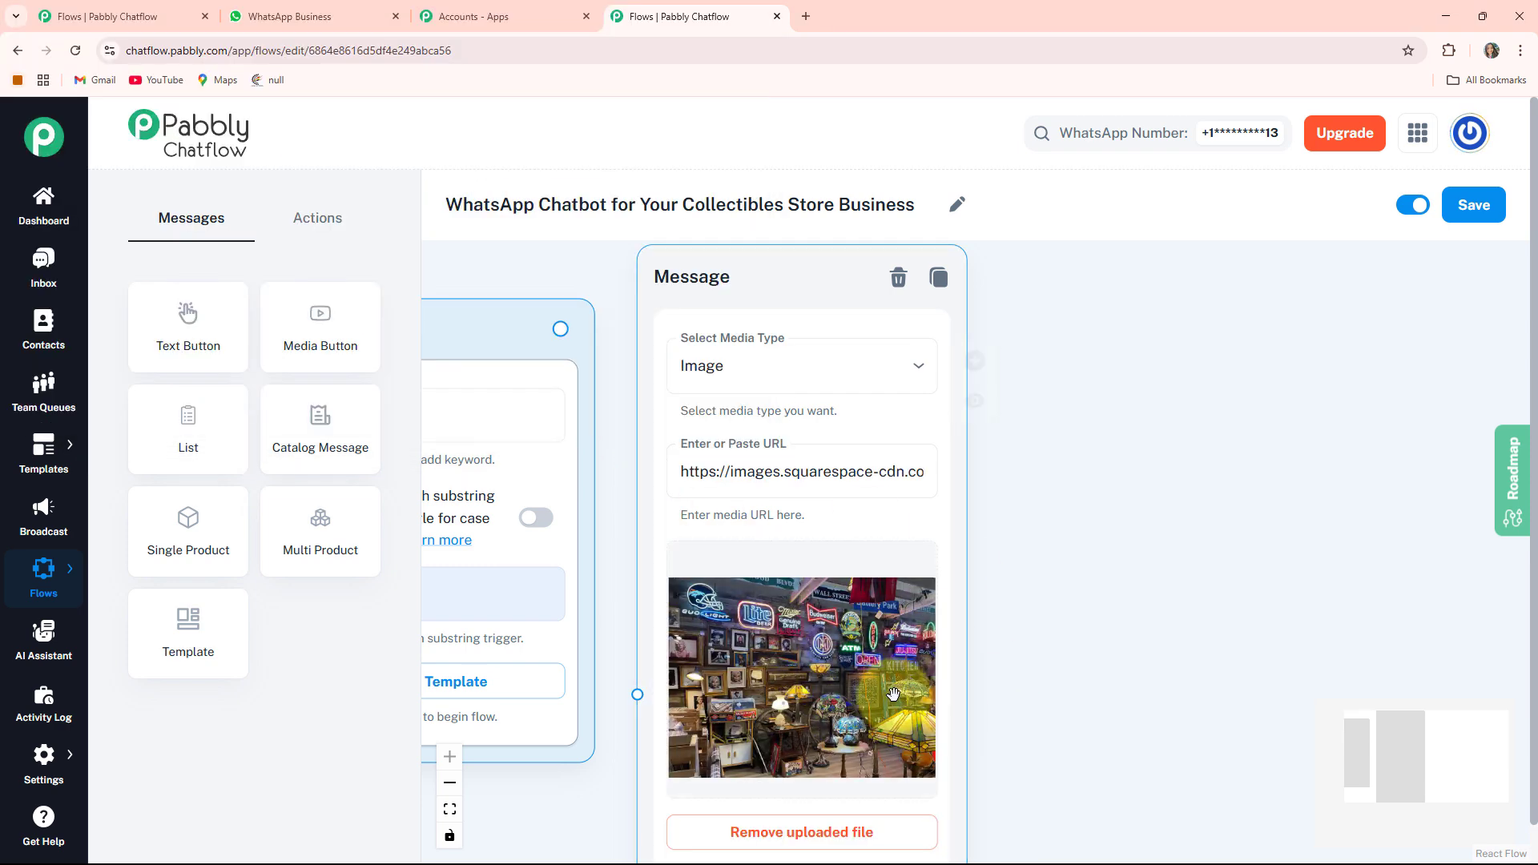
scroll(1068, 526, "down", 3)
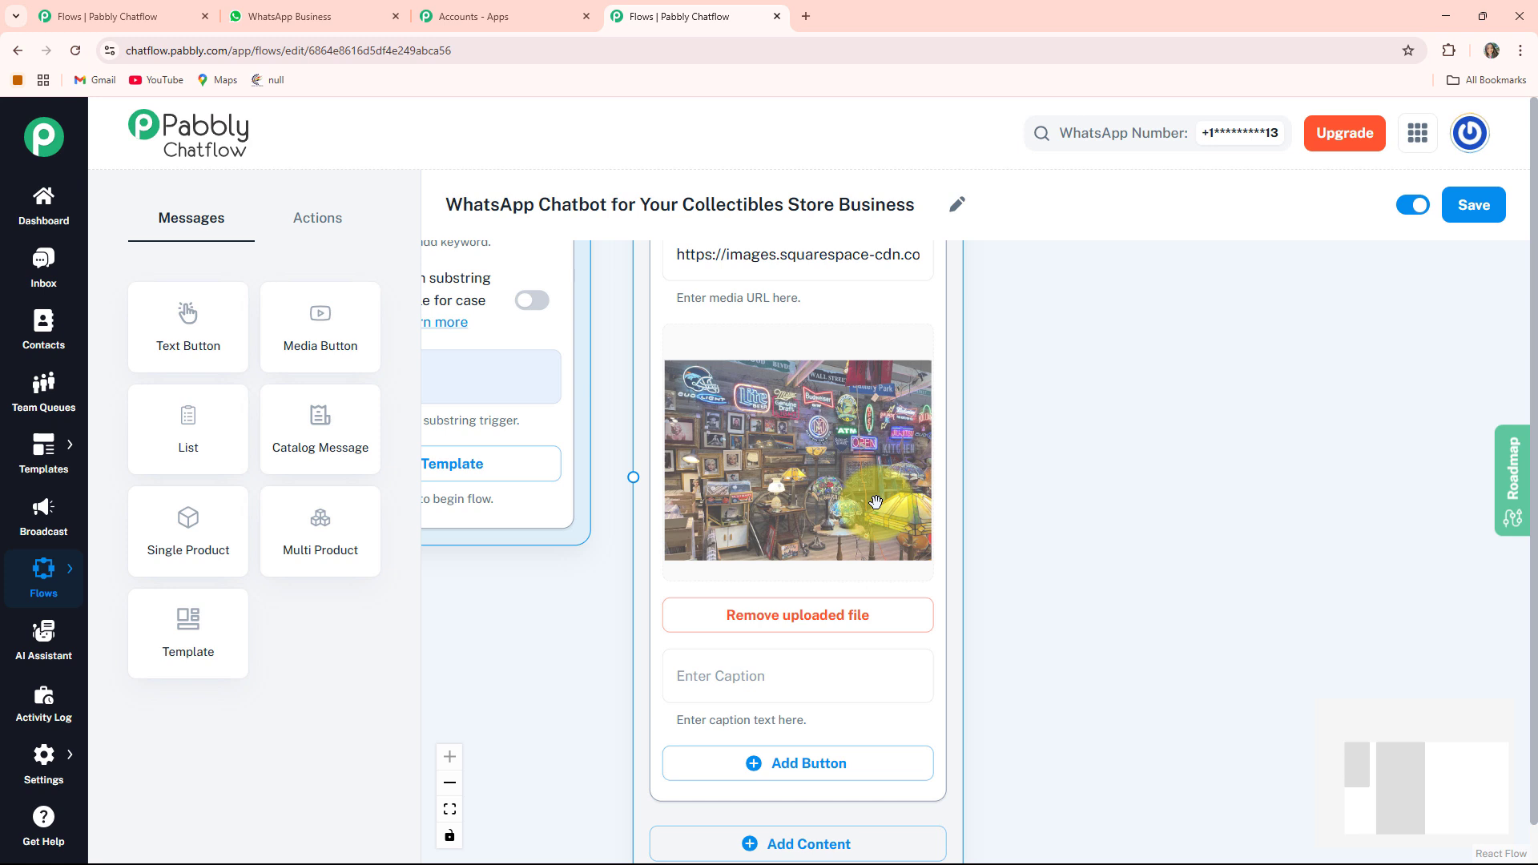
left_click(1040, 602)
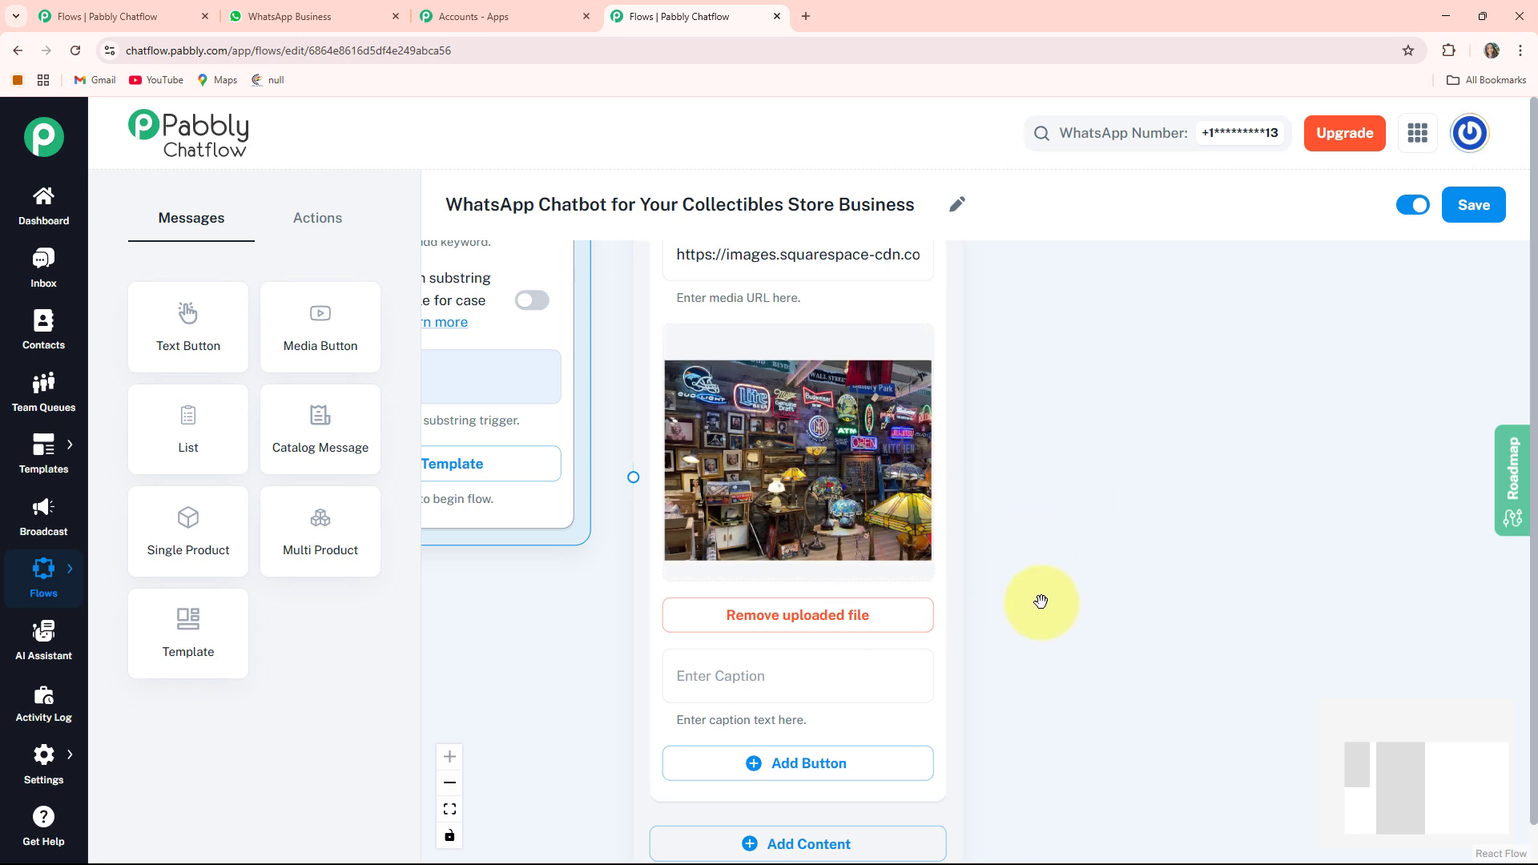
left_click_drag(1086, 635, 1068, 457)
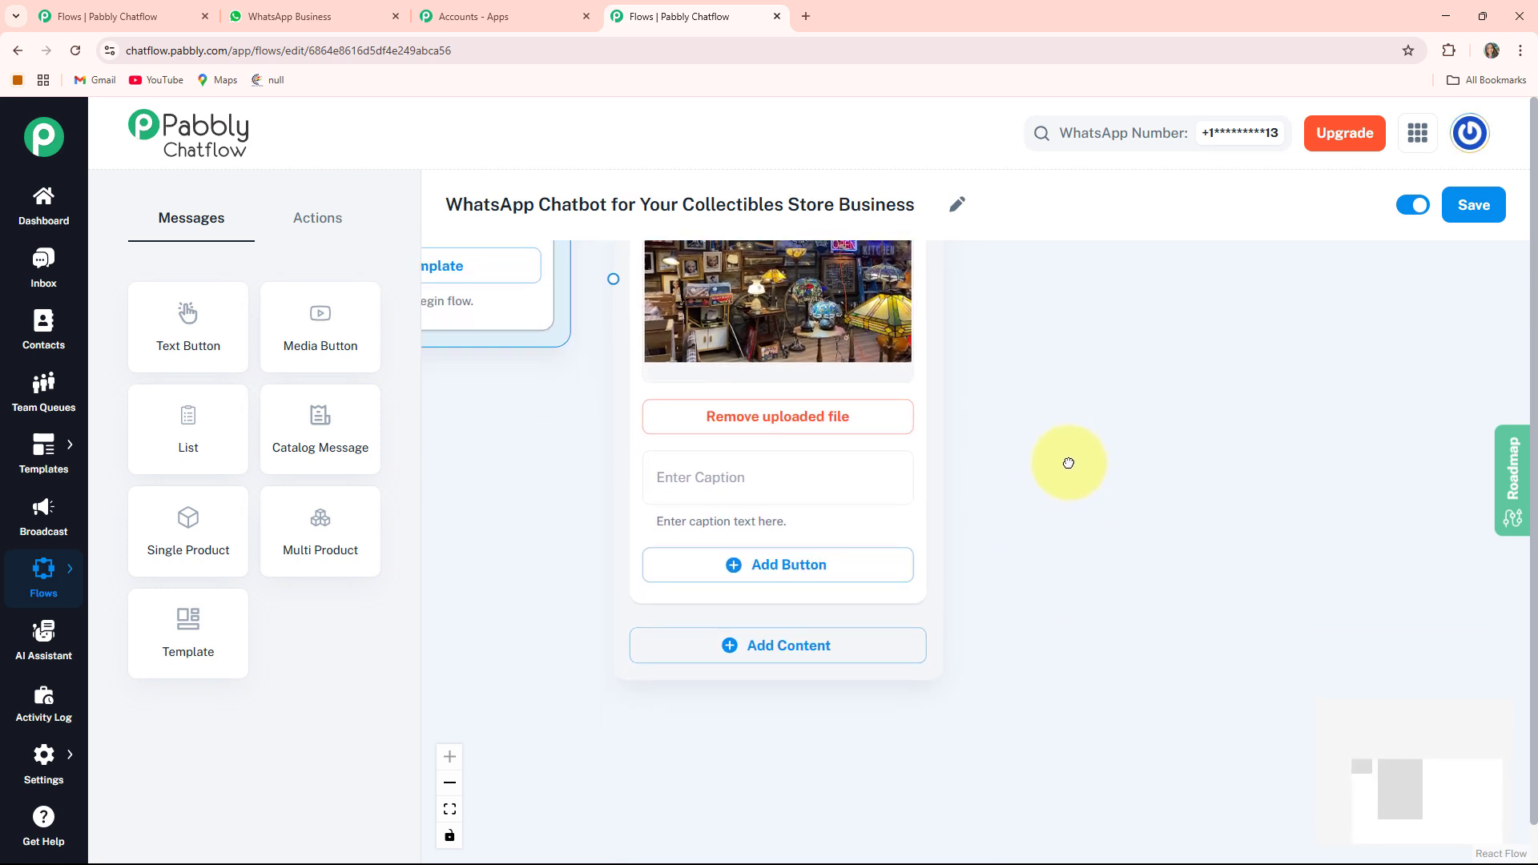
- Add a Text + Button content block and paste the CollectoHub welcome message ending with How Can We Help You Today?
left_click(806, 655)
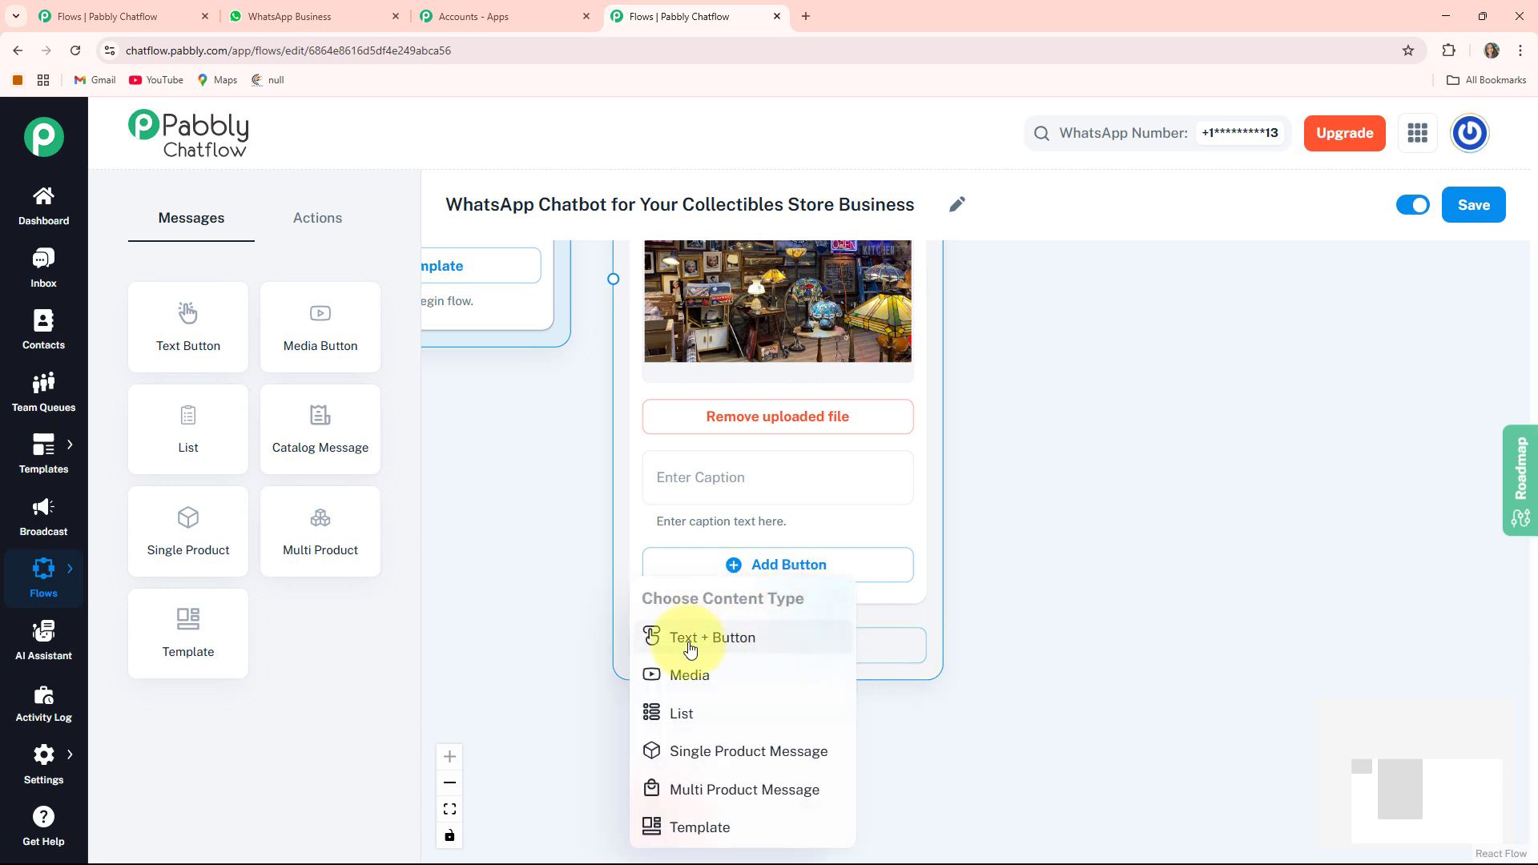
left_click(731, 650)
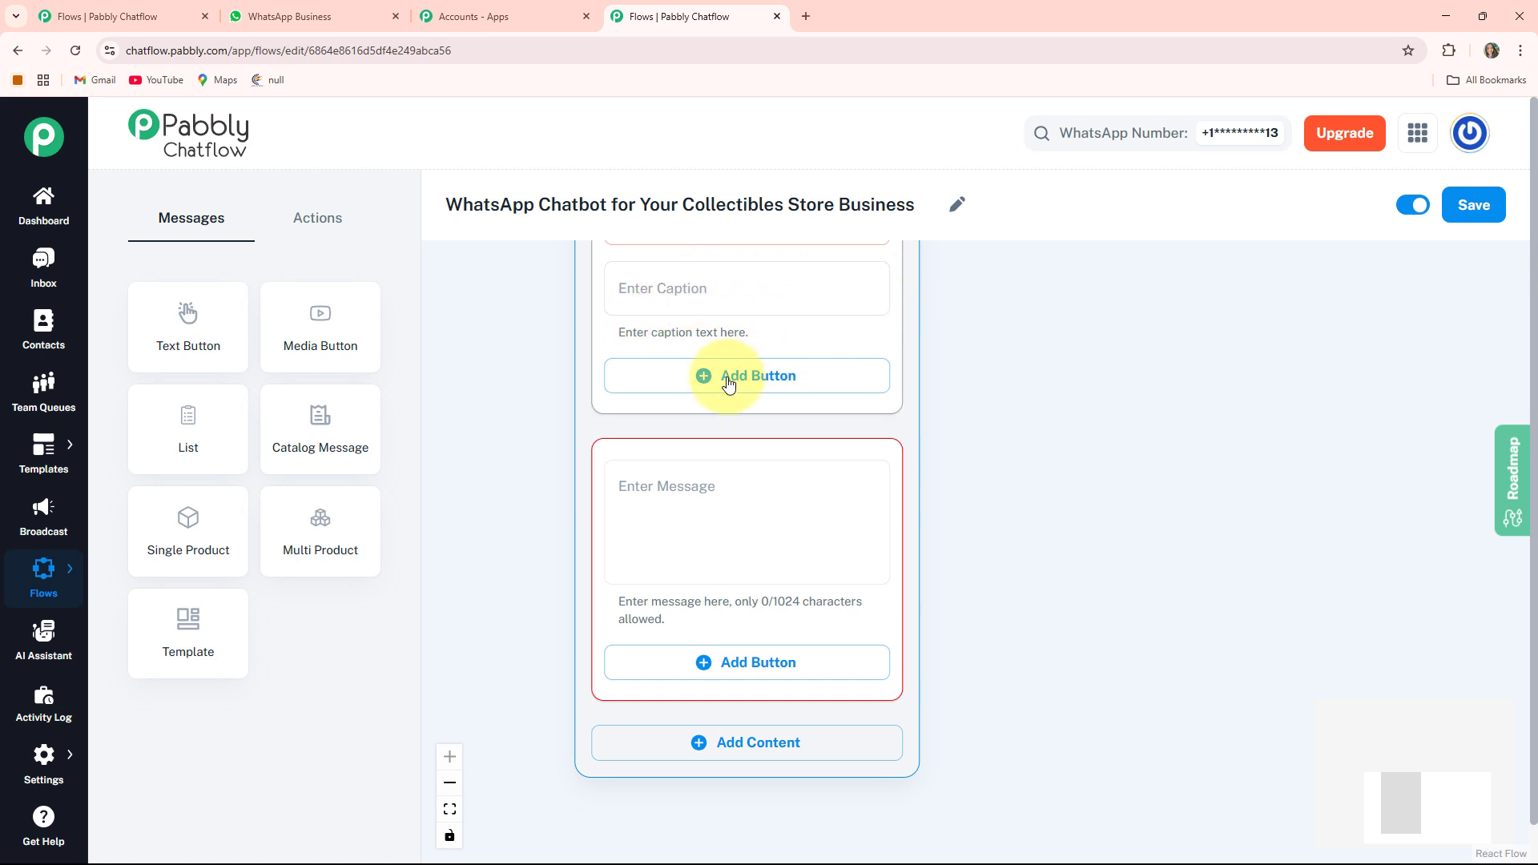
left_click(705, 513)
key("ctrl+v")
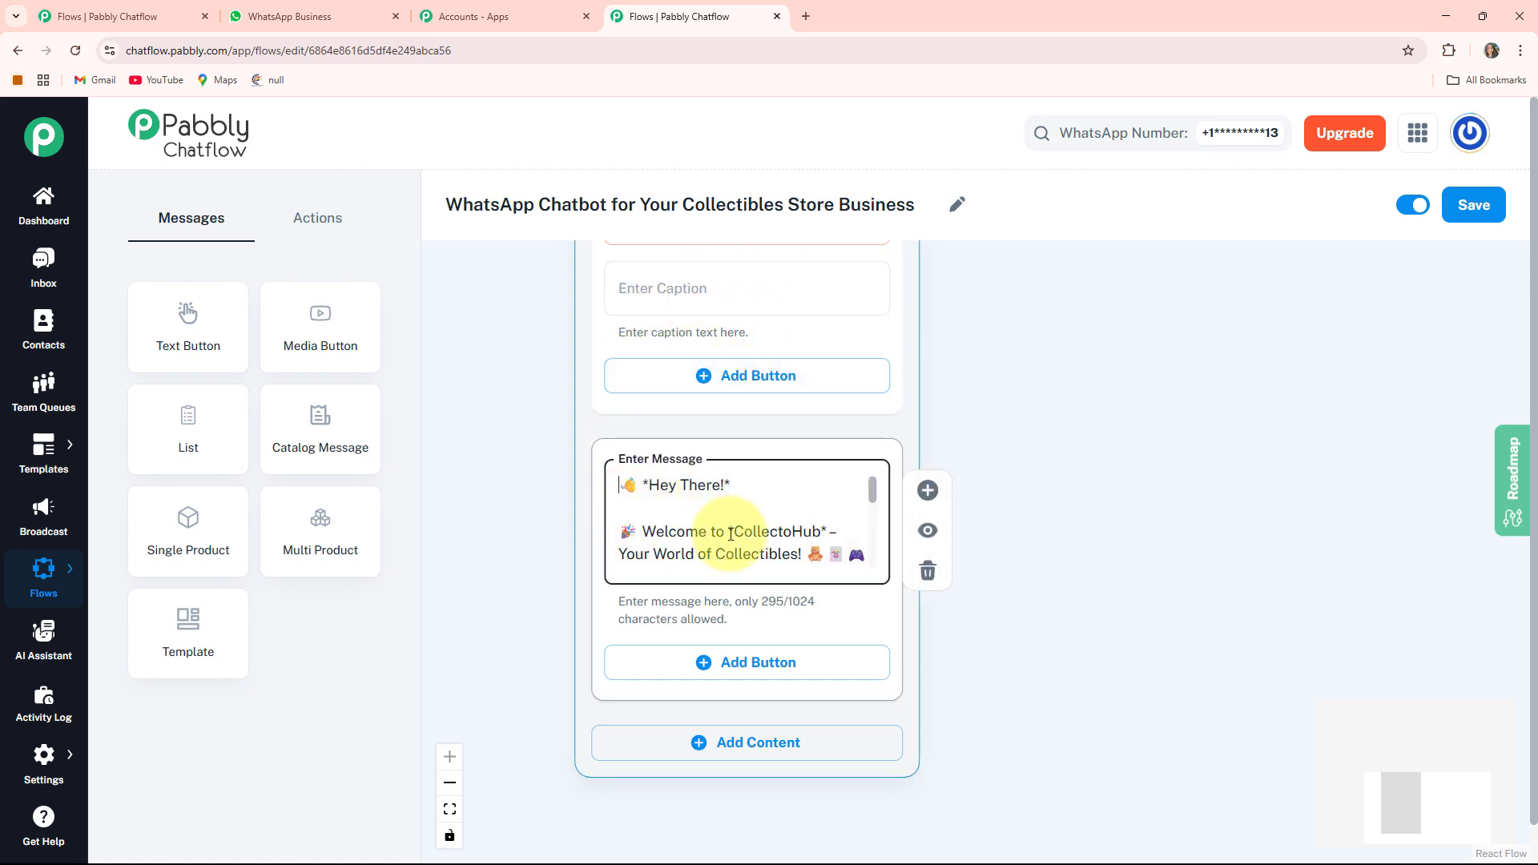
- Add three buttons to the text block labelled Our Collection, Price List and Talk to Support
scroll(666, 516, "down", 4)
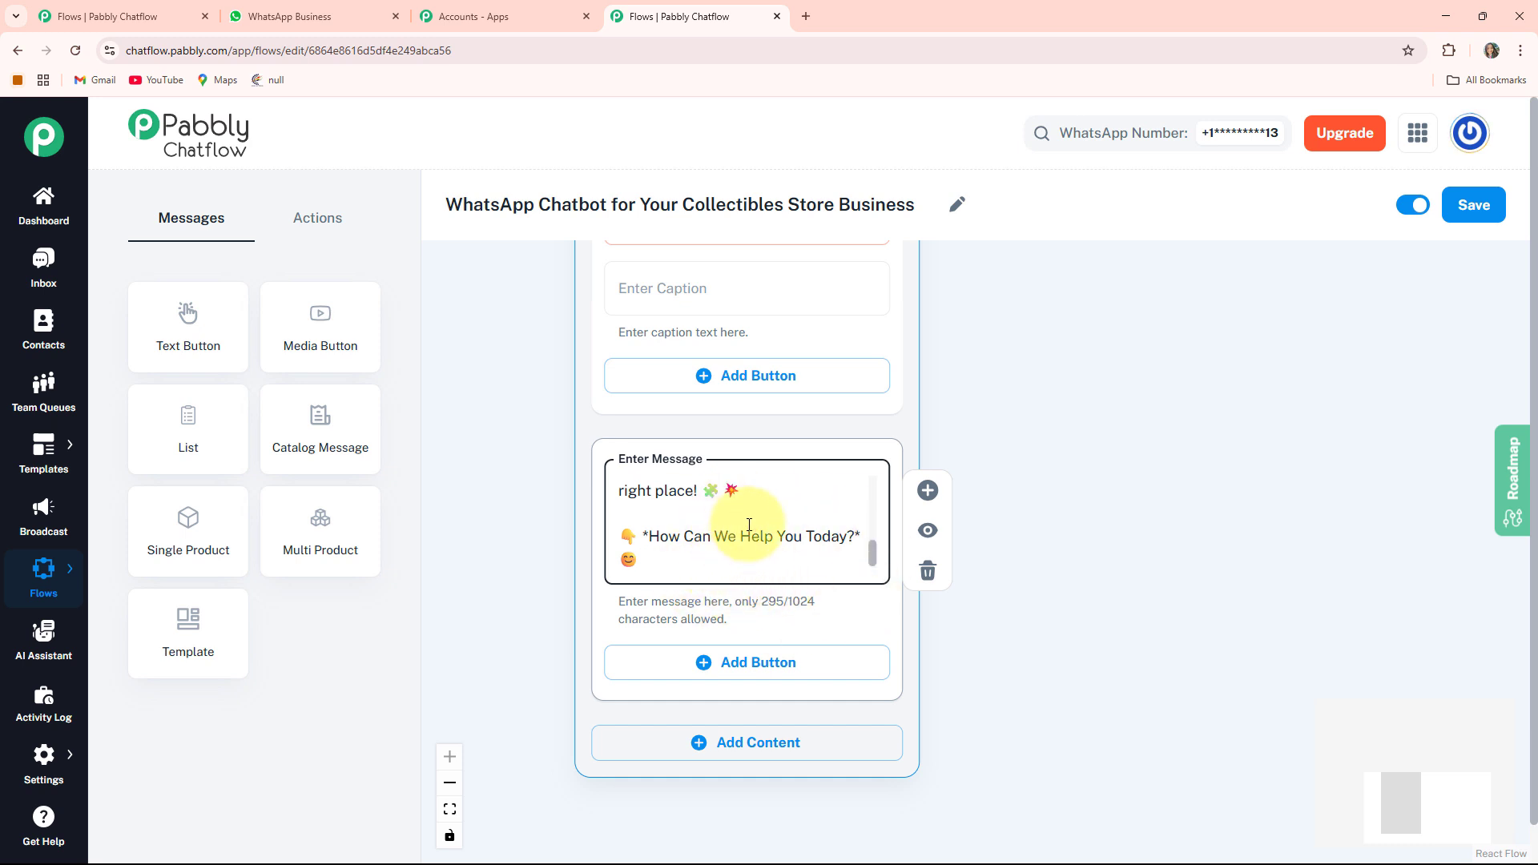
left_click(769, 664)
scroll(1015, 713, "down", 3)
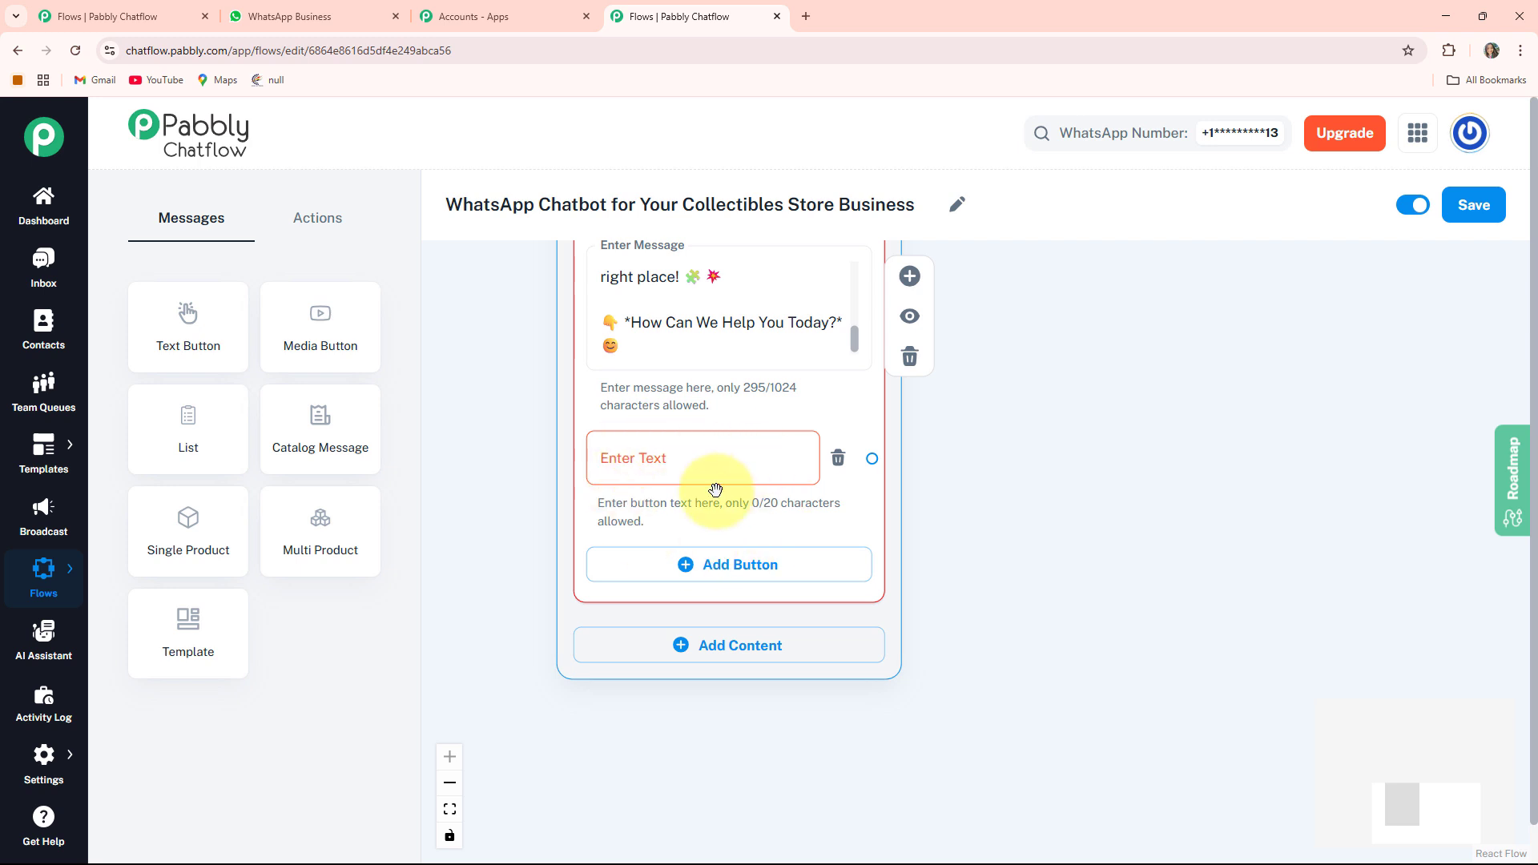
left_click(770, 563)
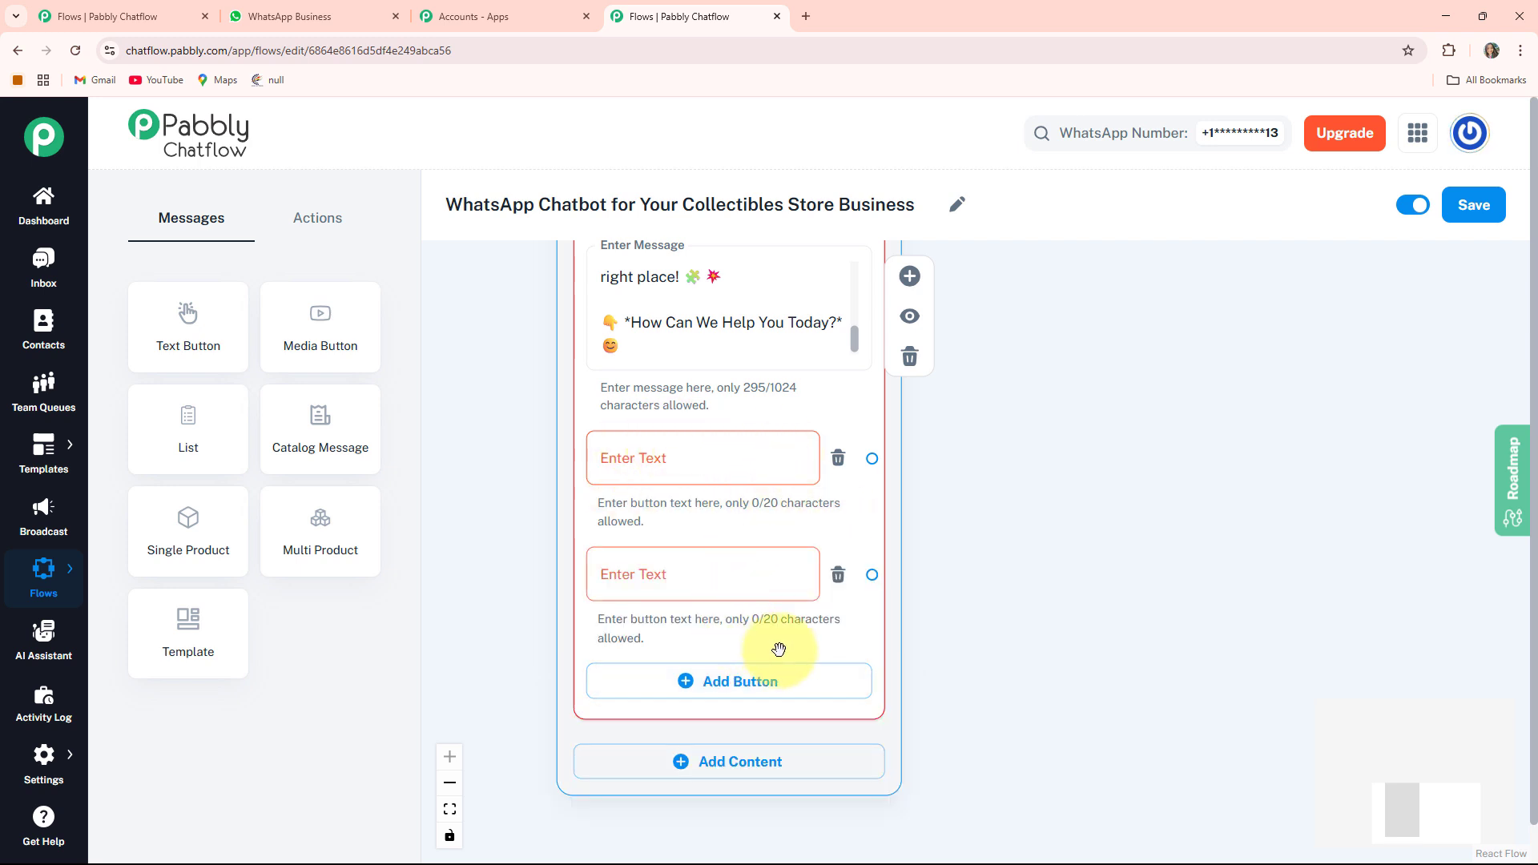
left_click(720, 677)
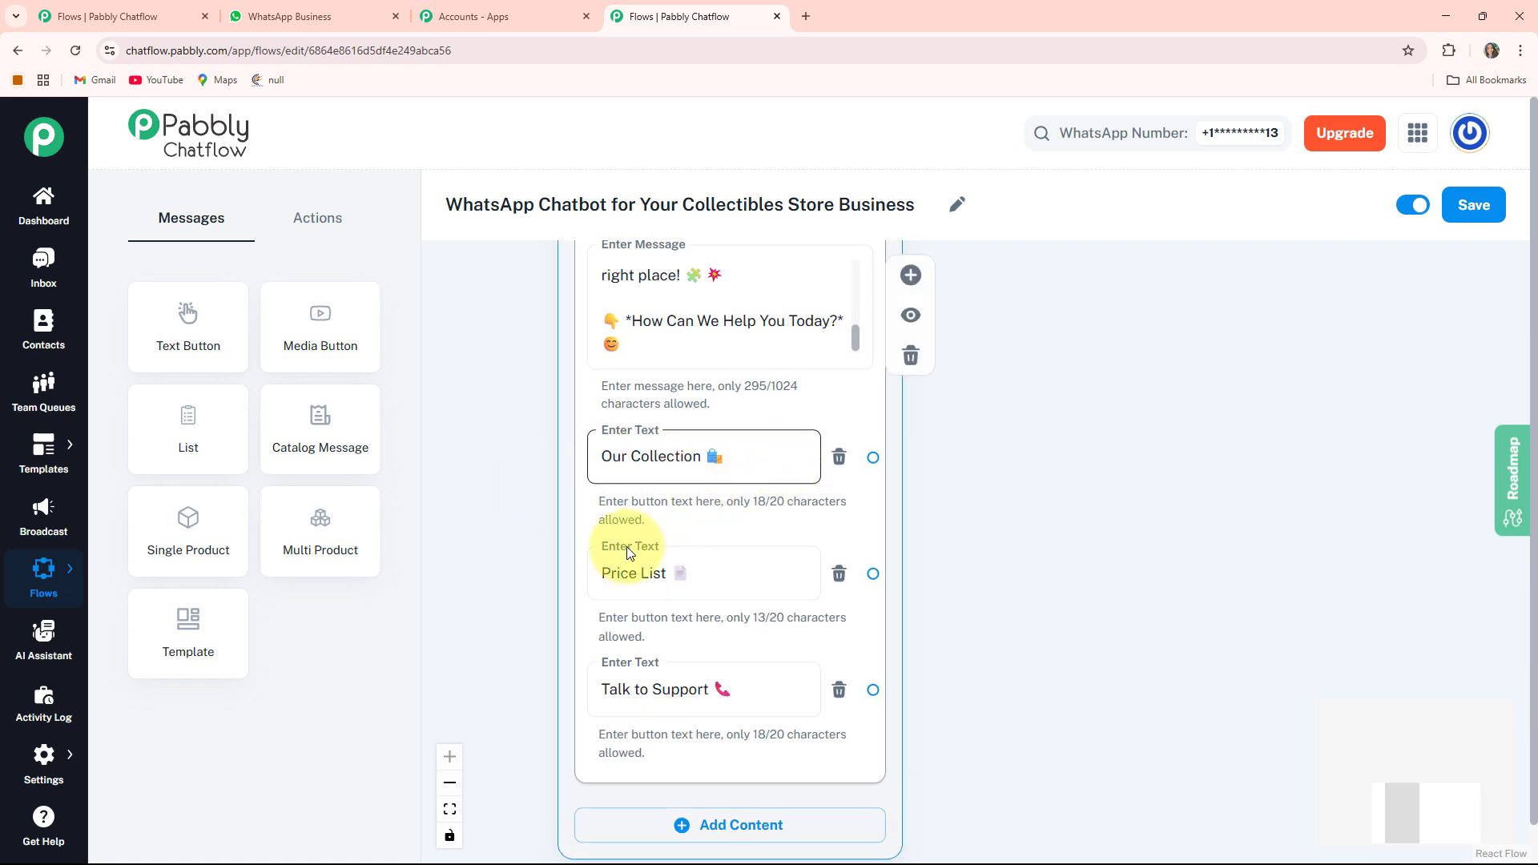
left_click(603, 705)
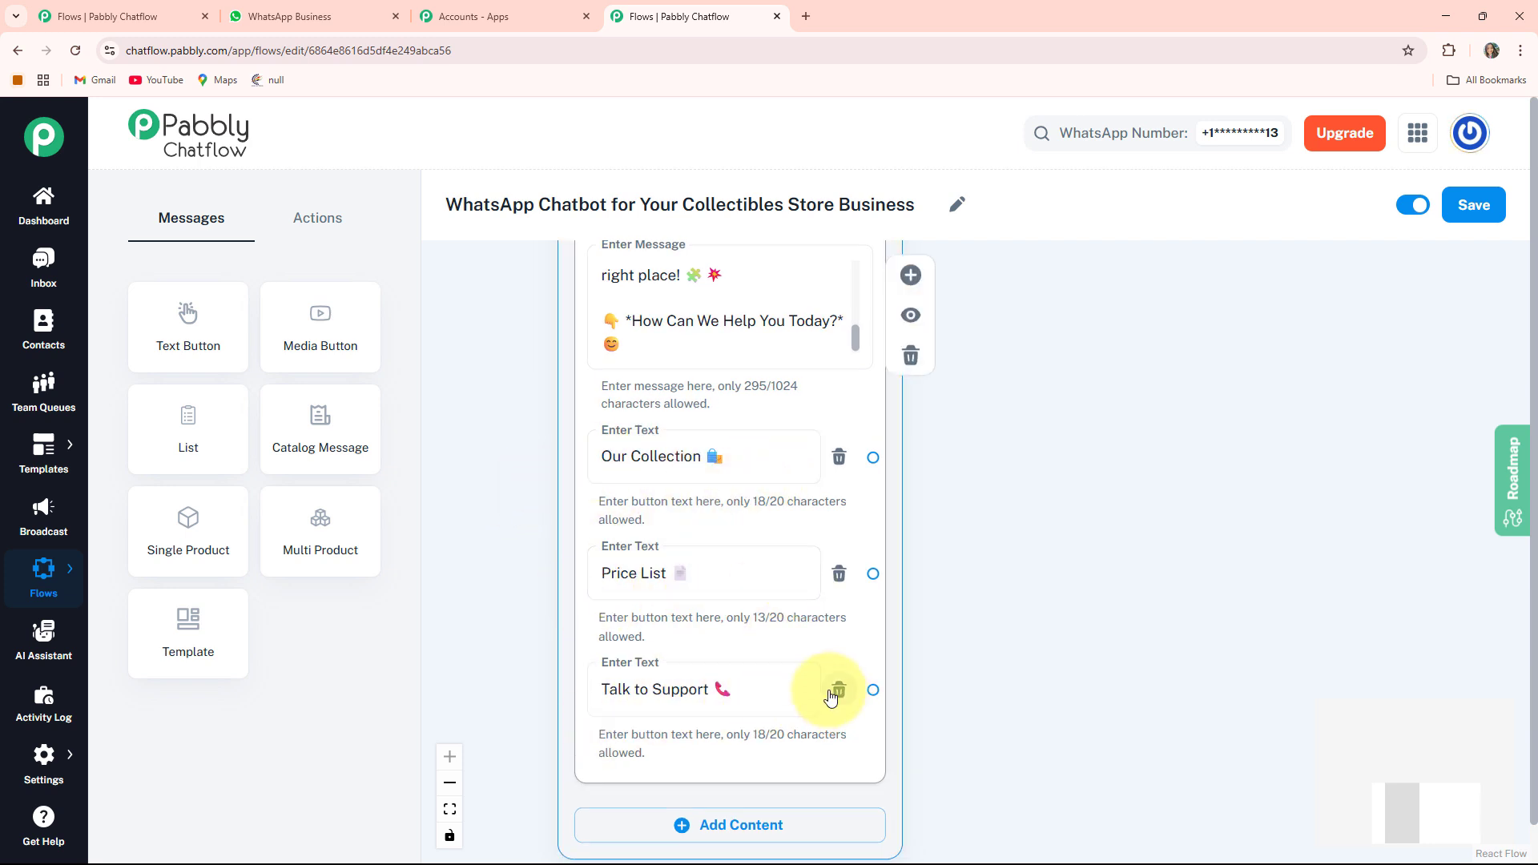
- Connect the Our Collection button to a new Text + Button message reading Fresh drops. Rare finds. Collector-worthy pieces just arrived!
scroll(584, 344, "down", 5)
left_click_drag(531, 320, 787, 671)
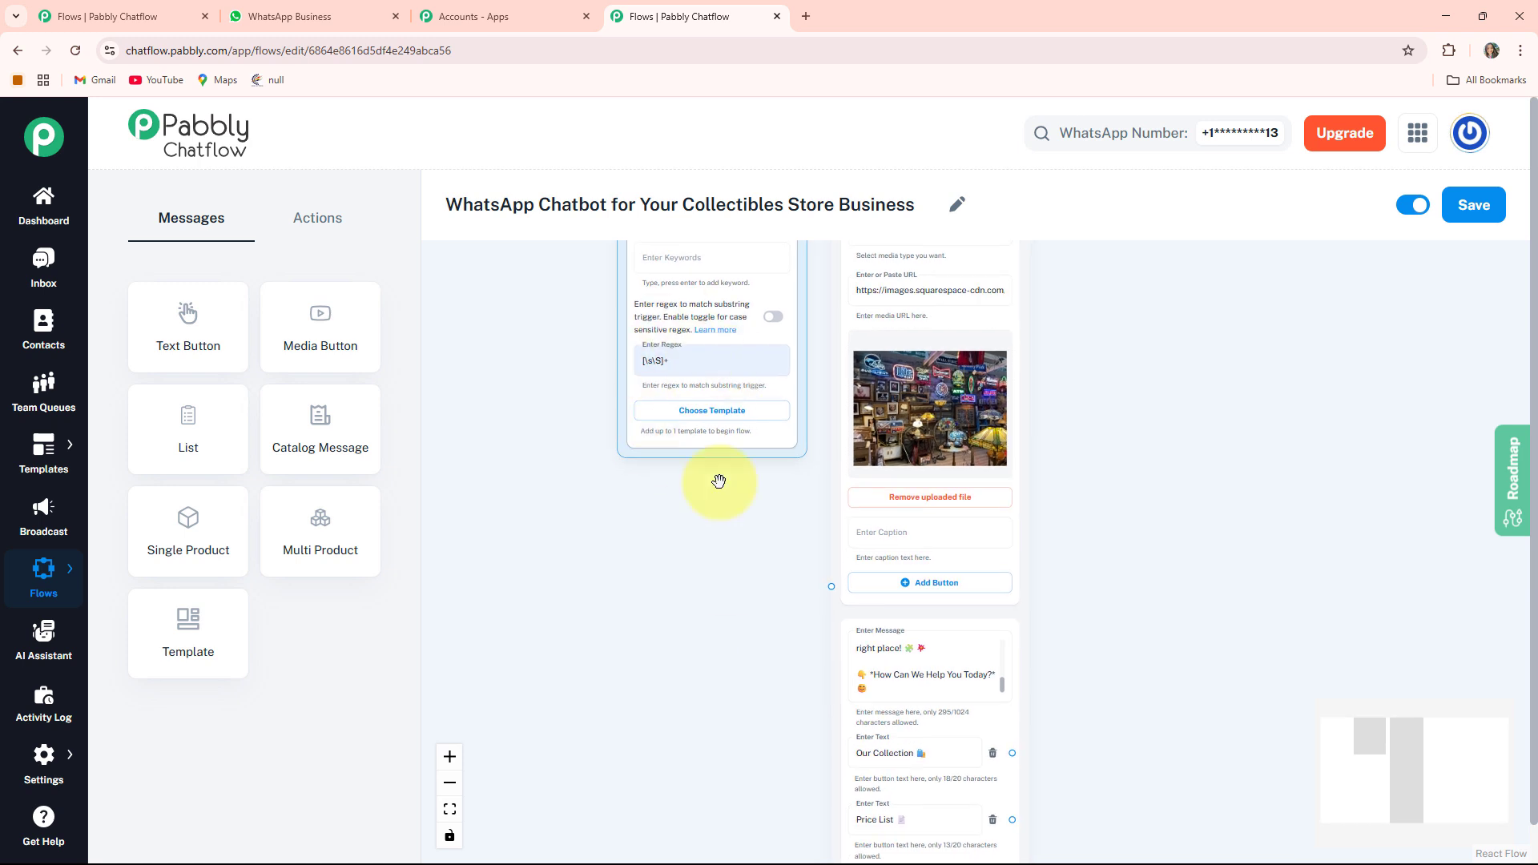
left_click_drag(720, 466, 721, 618)
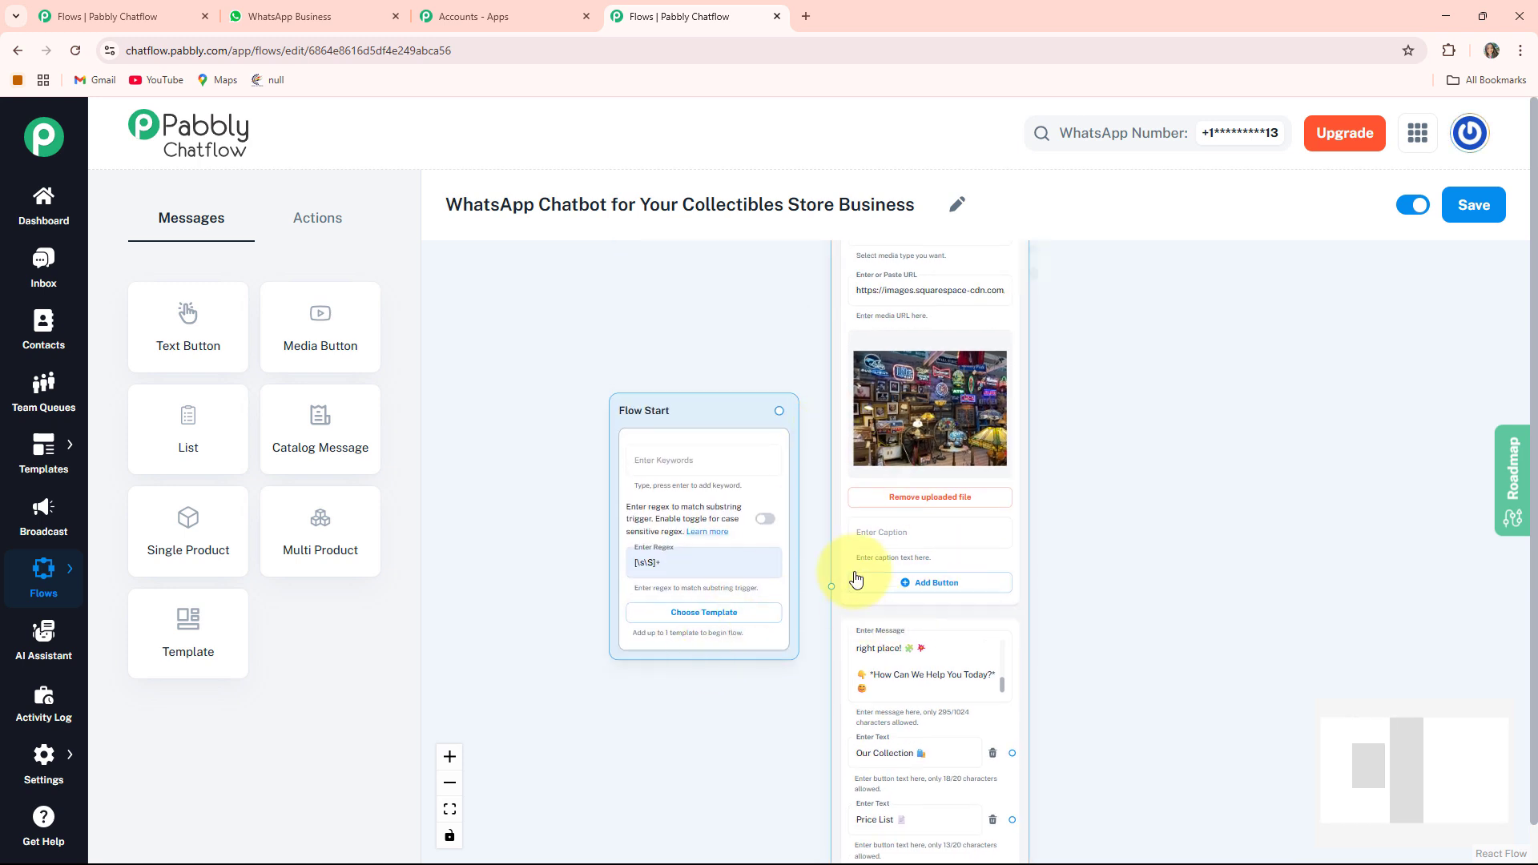
left_click_drag(733, 715, 569, 703)
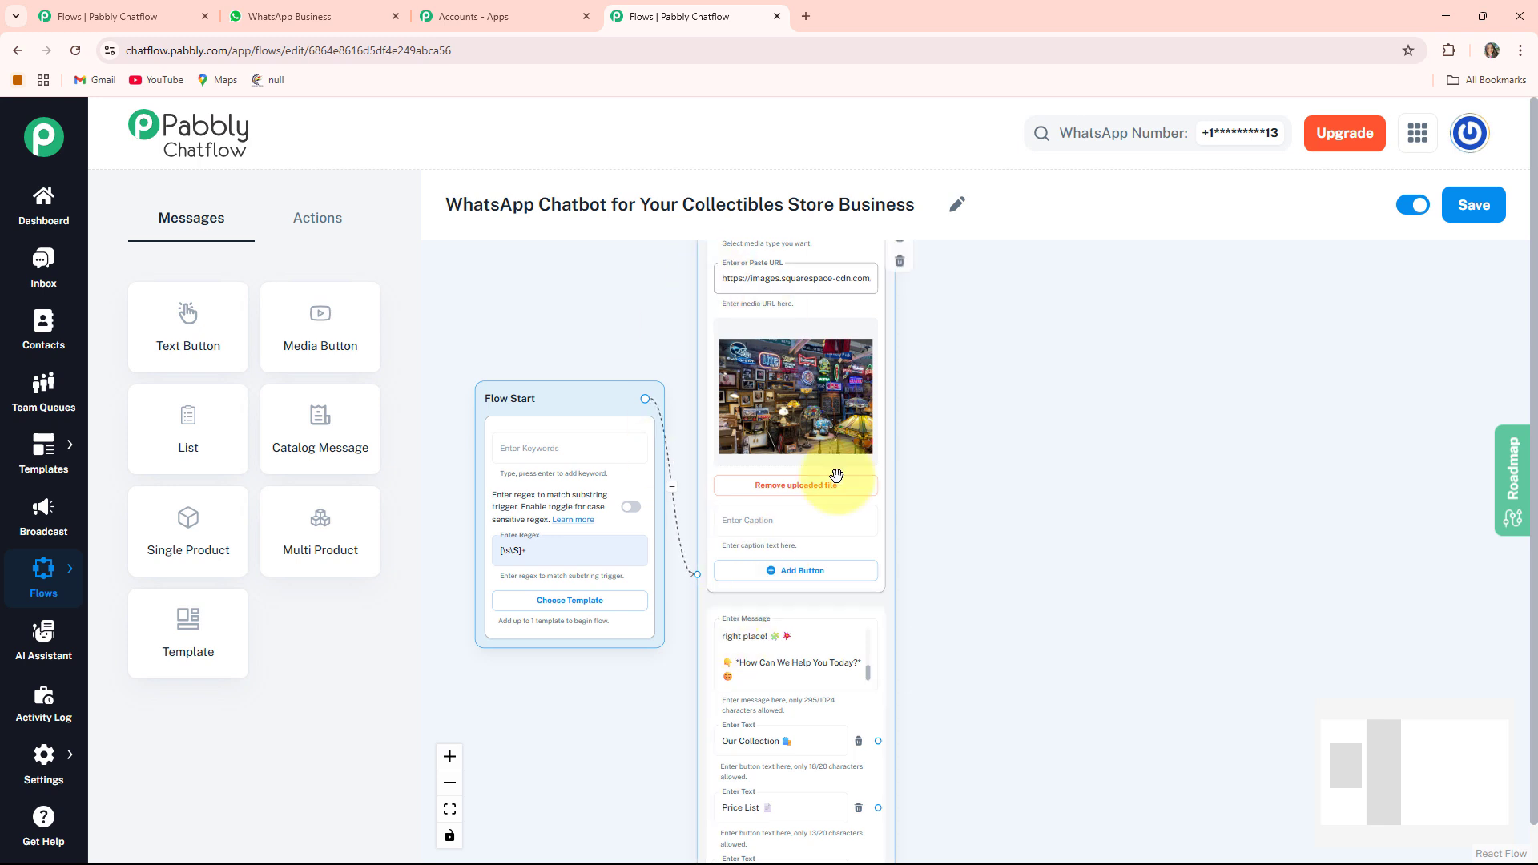
left_click_drag(982, 673, 908, 399)
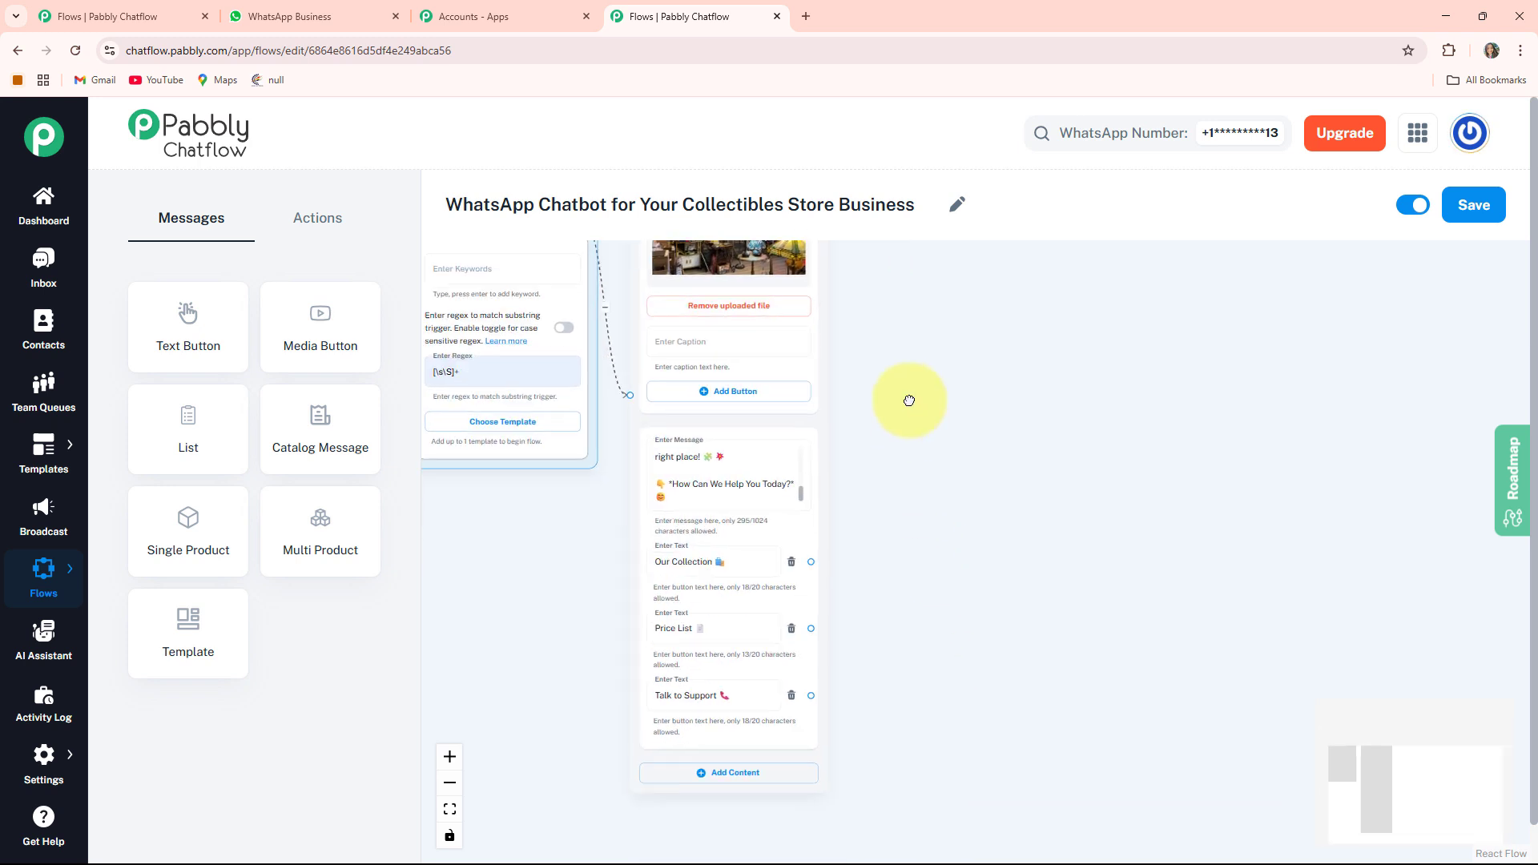
scroll(927, 480, "up", 2)
left_click_drag(899, 515, 943, 519)
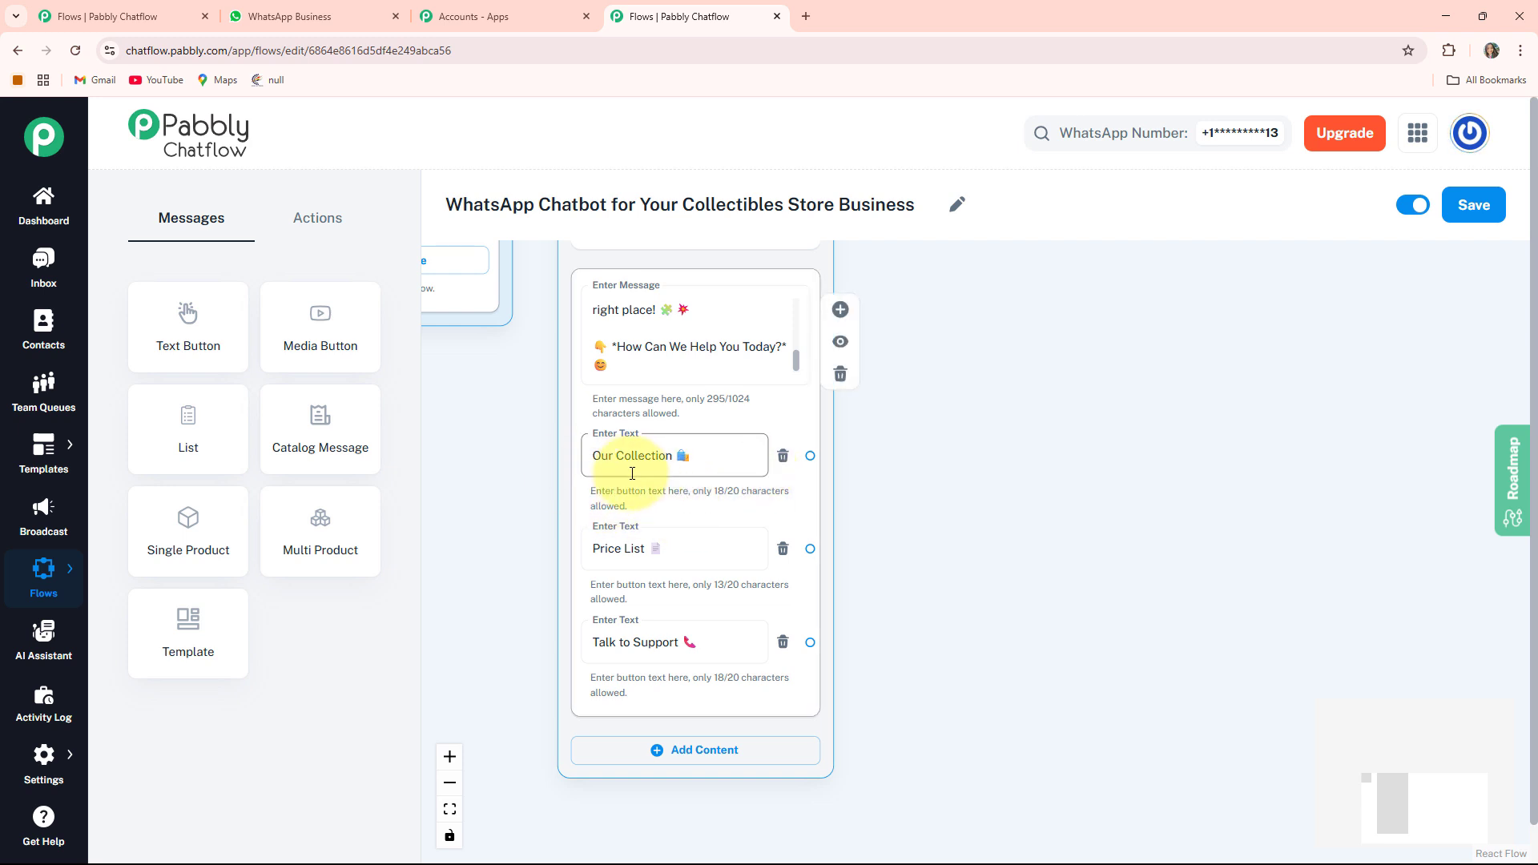
left_click_drag(979, 518, 803, 536)
left_click_drag(659, 473, 884, 286)
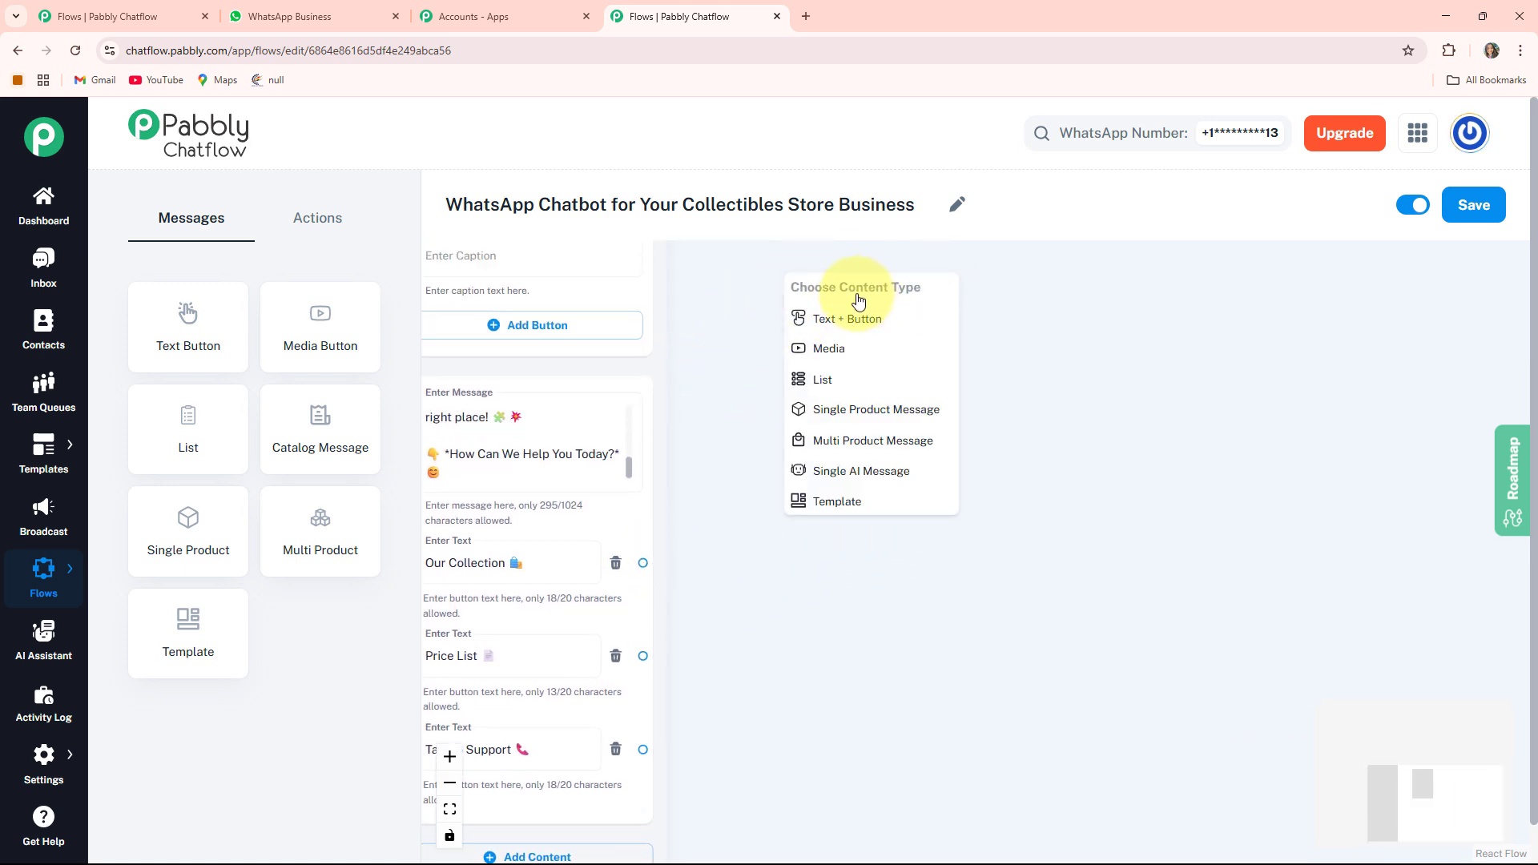
left_click(872, 324)
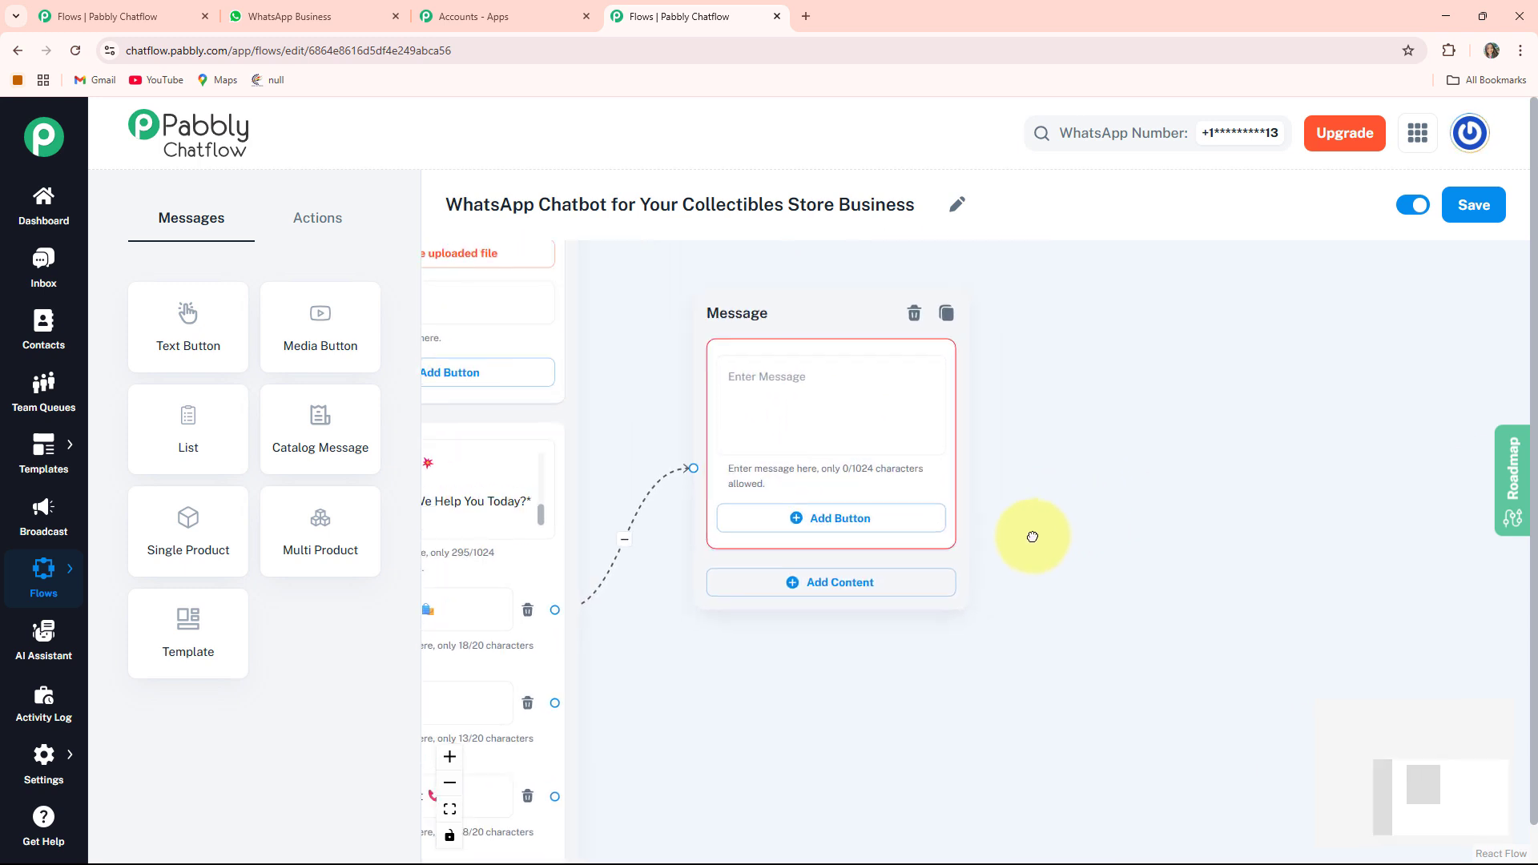
left_click(696, 395)
key("ctrl+v")
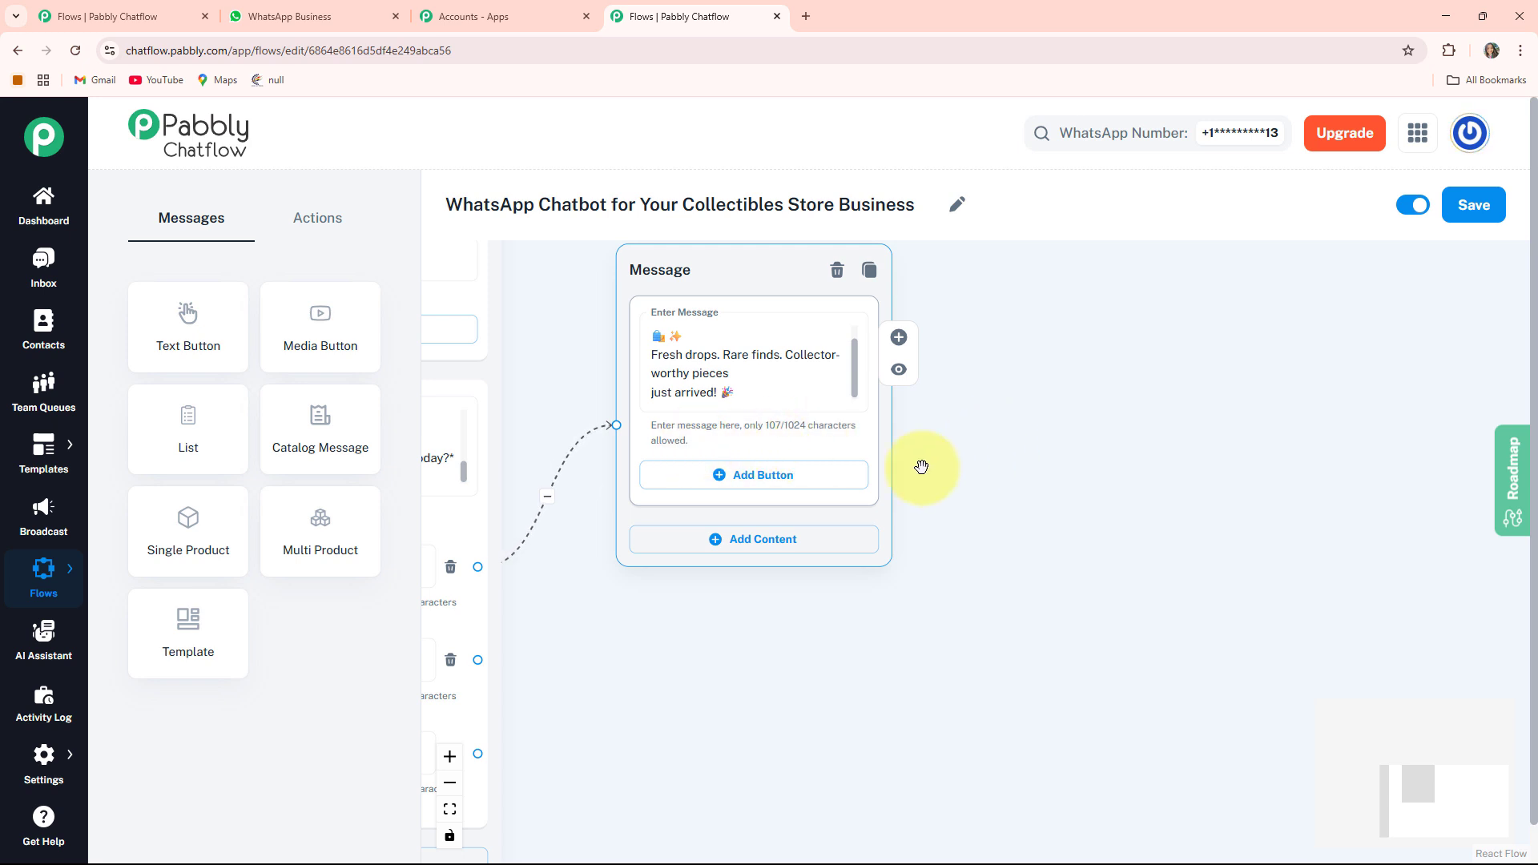
- Add a Media content block to the new message node, set to Image with the vintage toys photo
left_click(757, 549)
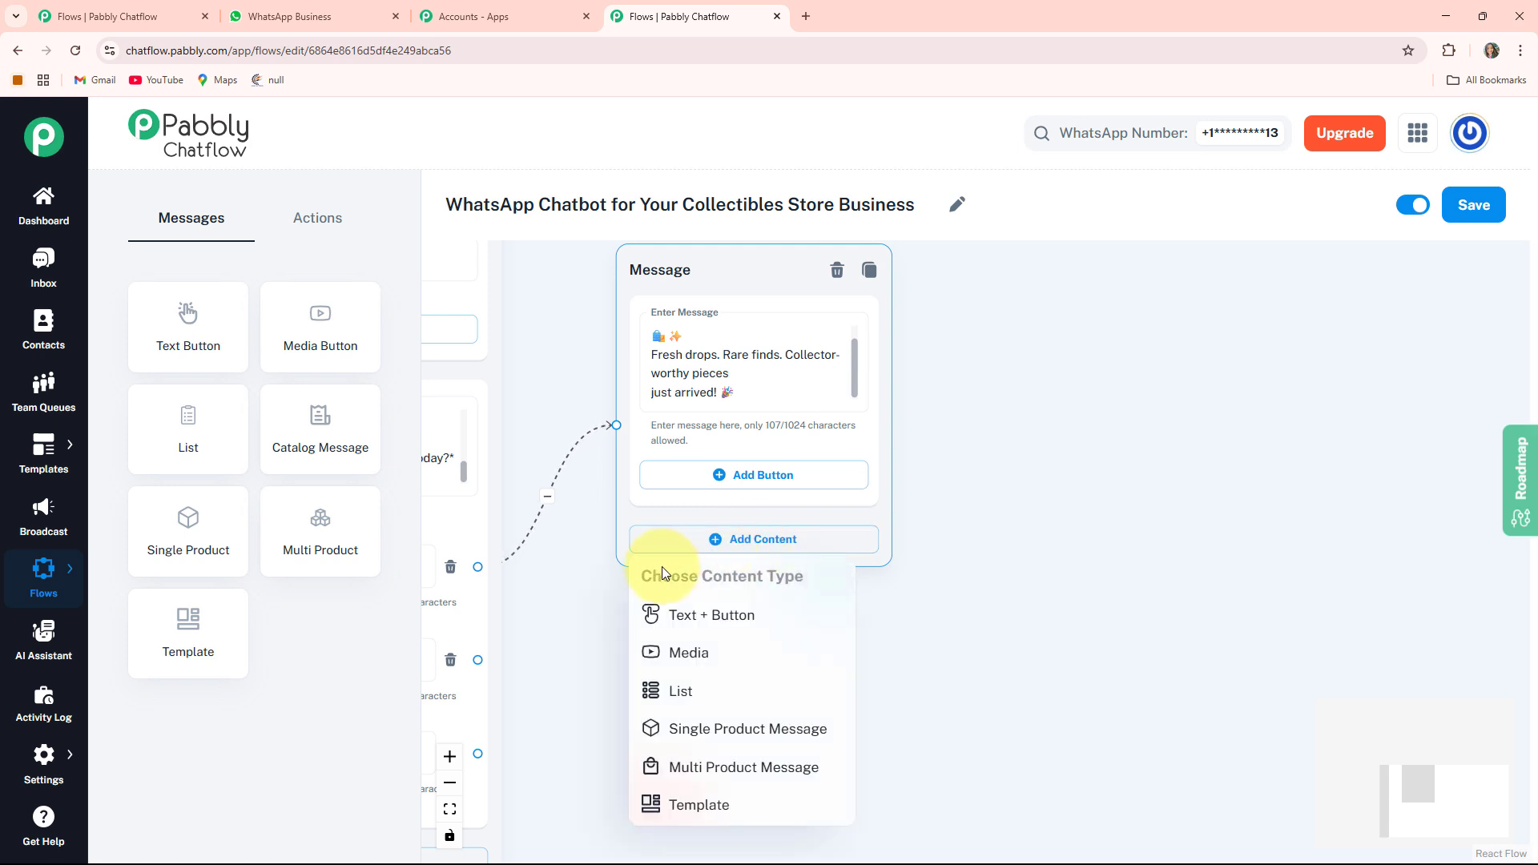
left_click(705, 652)
scroll(1030, 590, "down", 4)
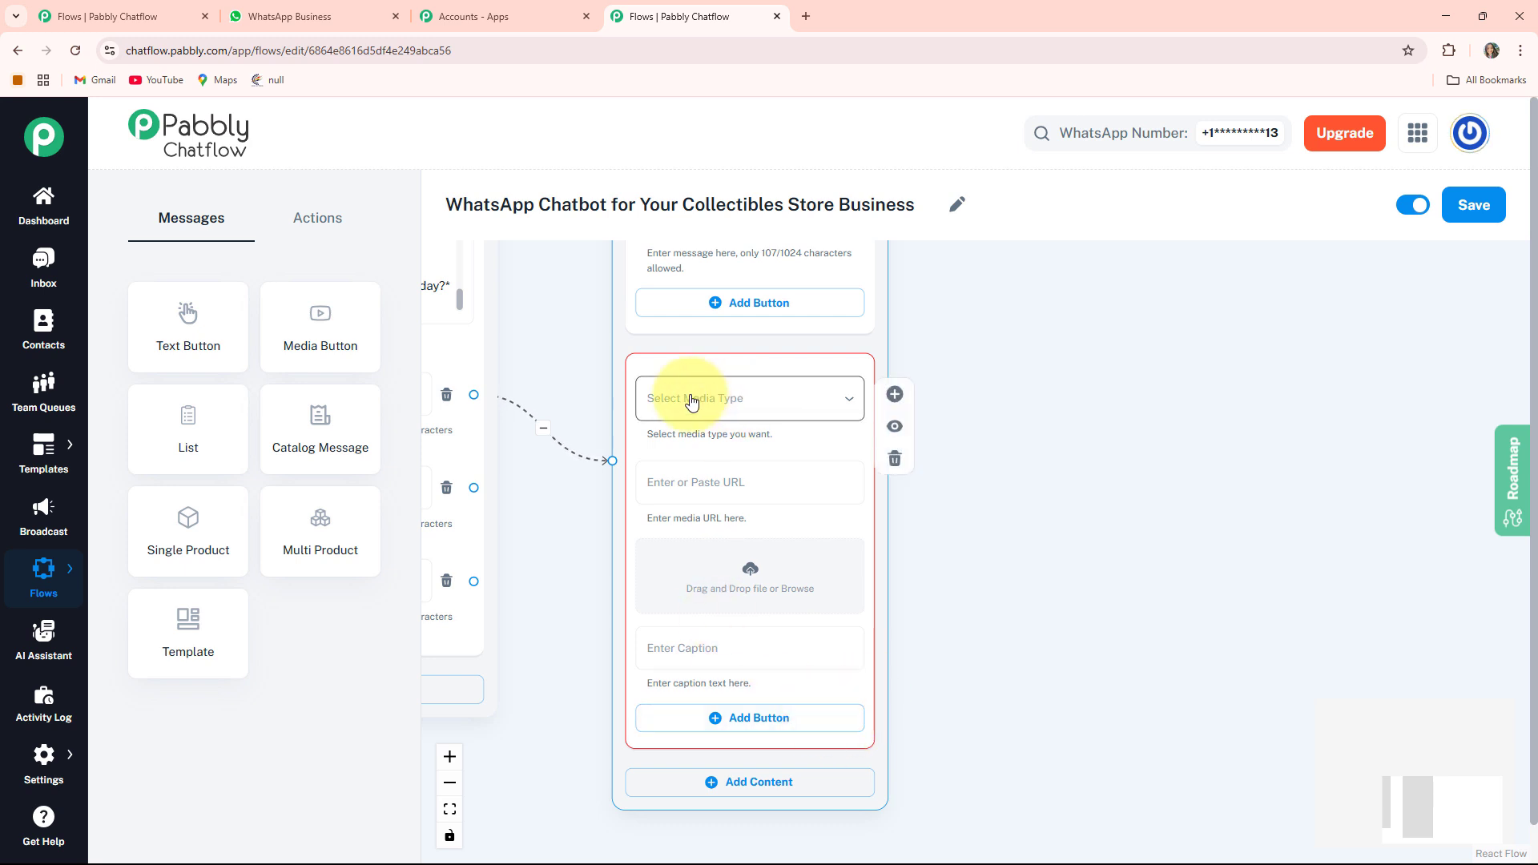
left_click(745, 399)
left_click(638, 447)
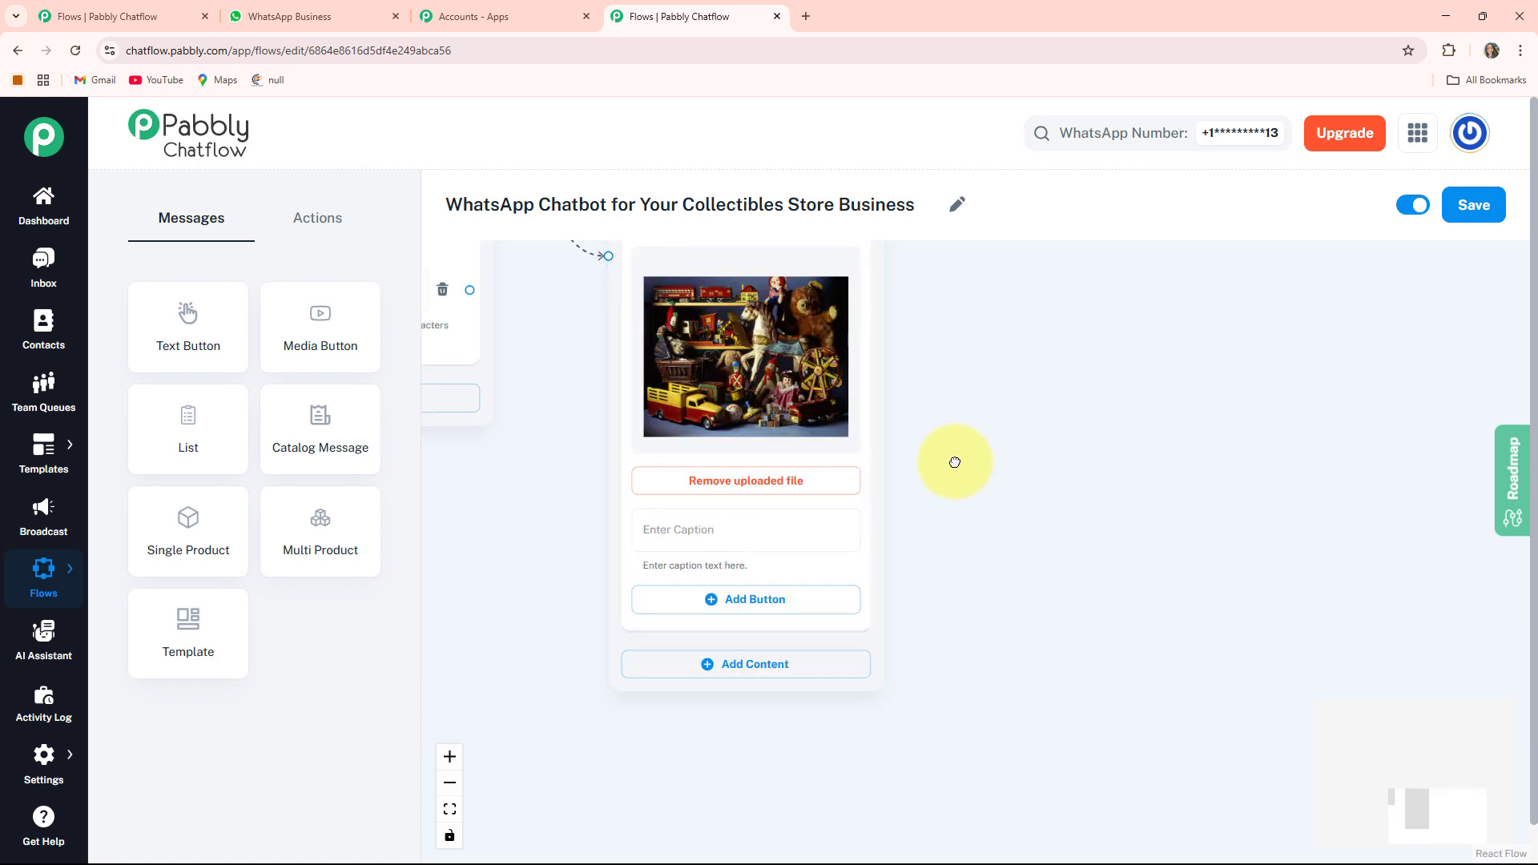
scroll(954, 457, "up", 2)
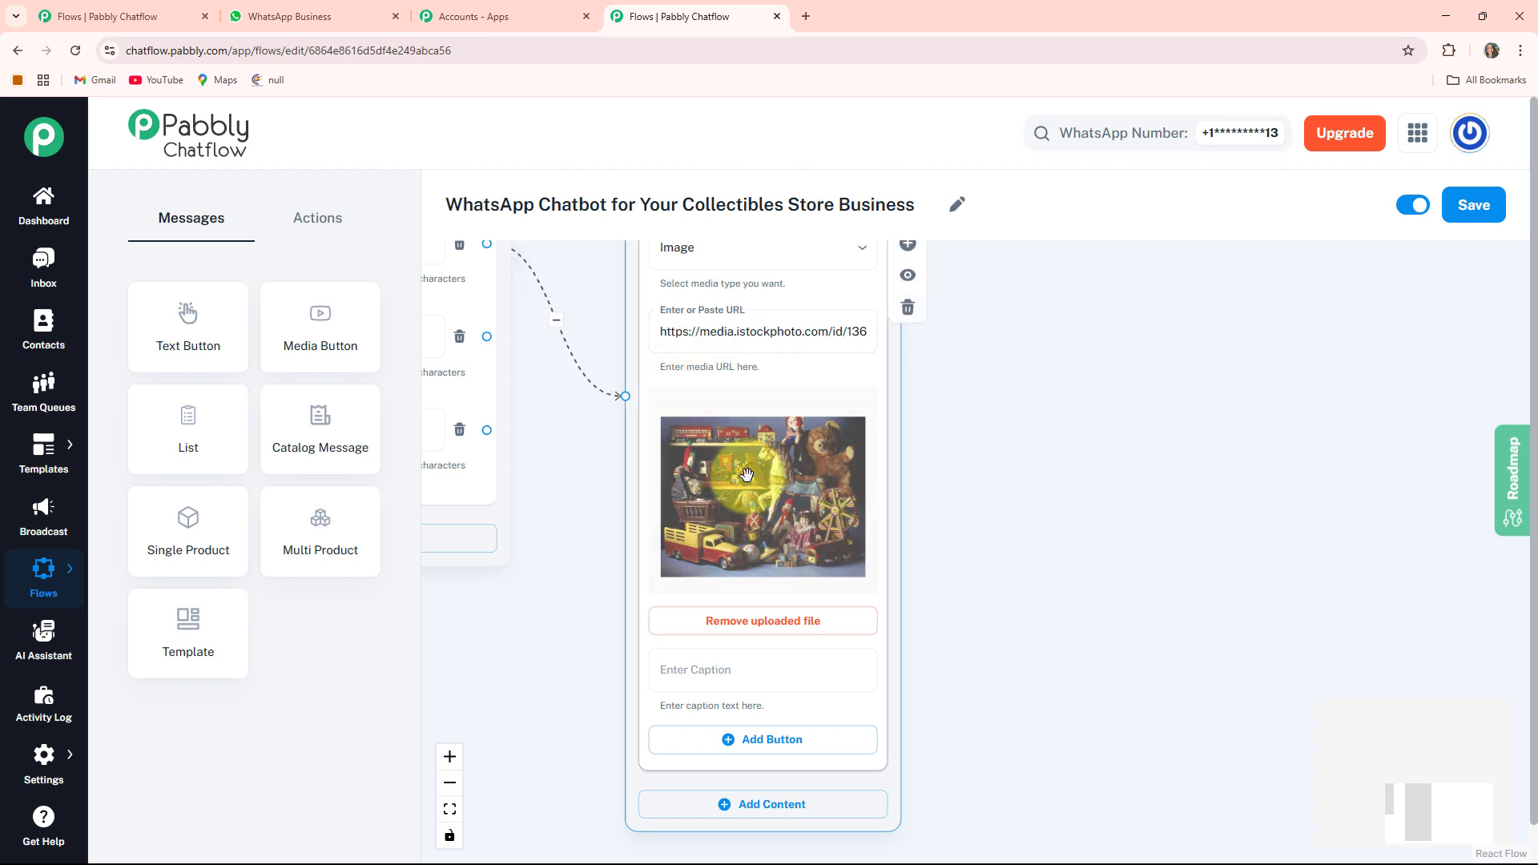
scroll(969, 545, "down", 3)
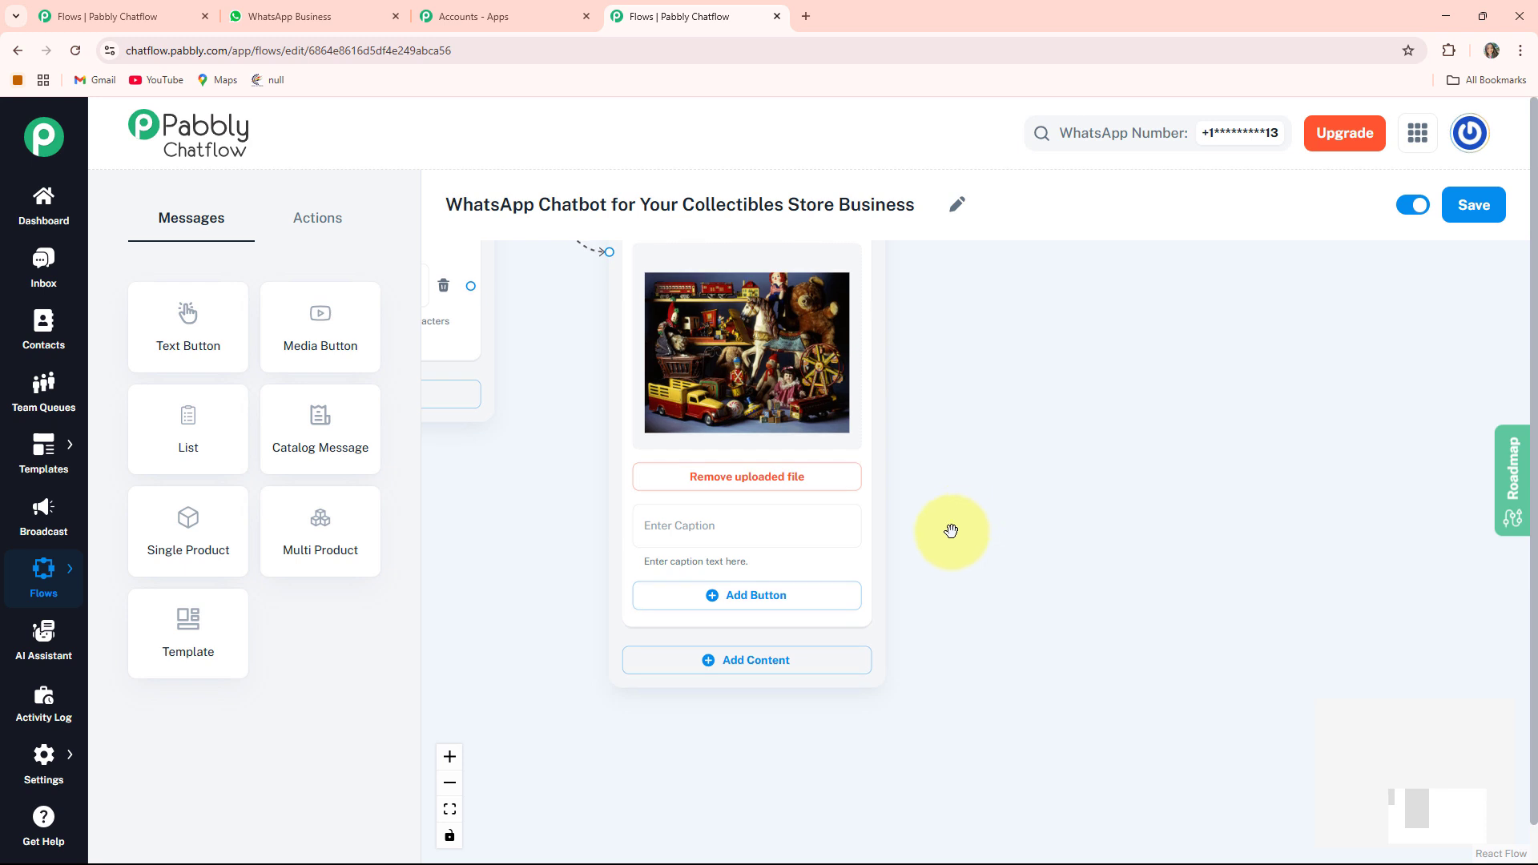
- Paste the caption *Vintage Toys* into the media block and add an Order Now button
left_click(706, 545)
type("🧸 *Vintage Toys*")
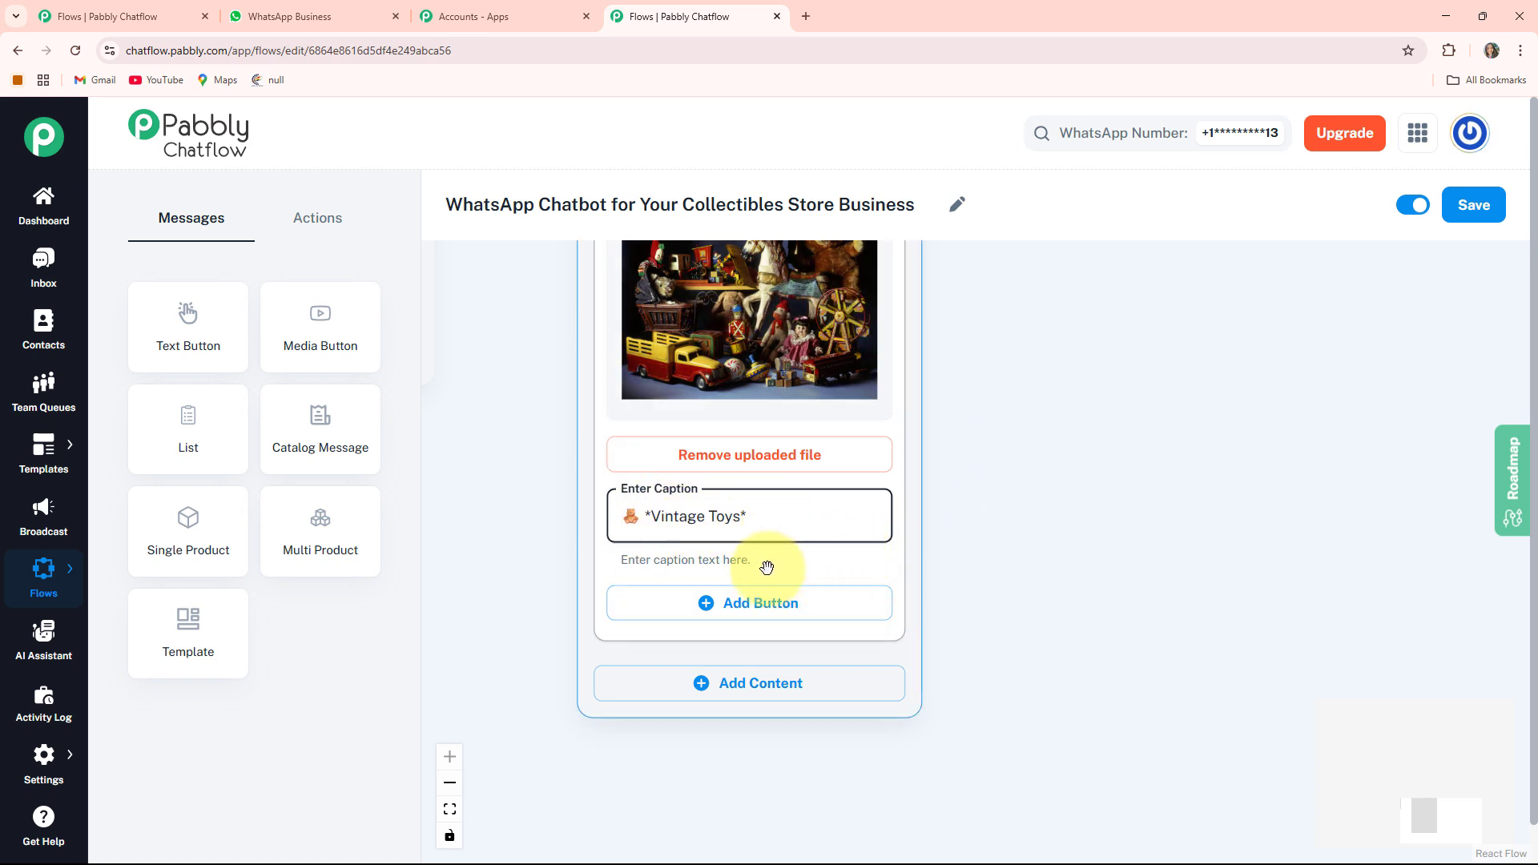
left_click(865, 604)
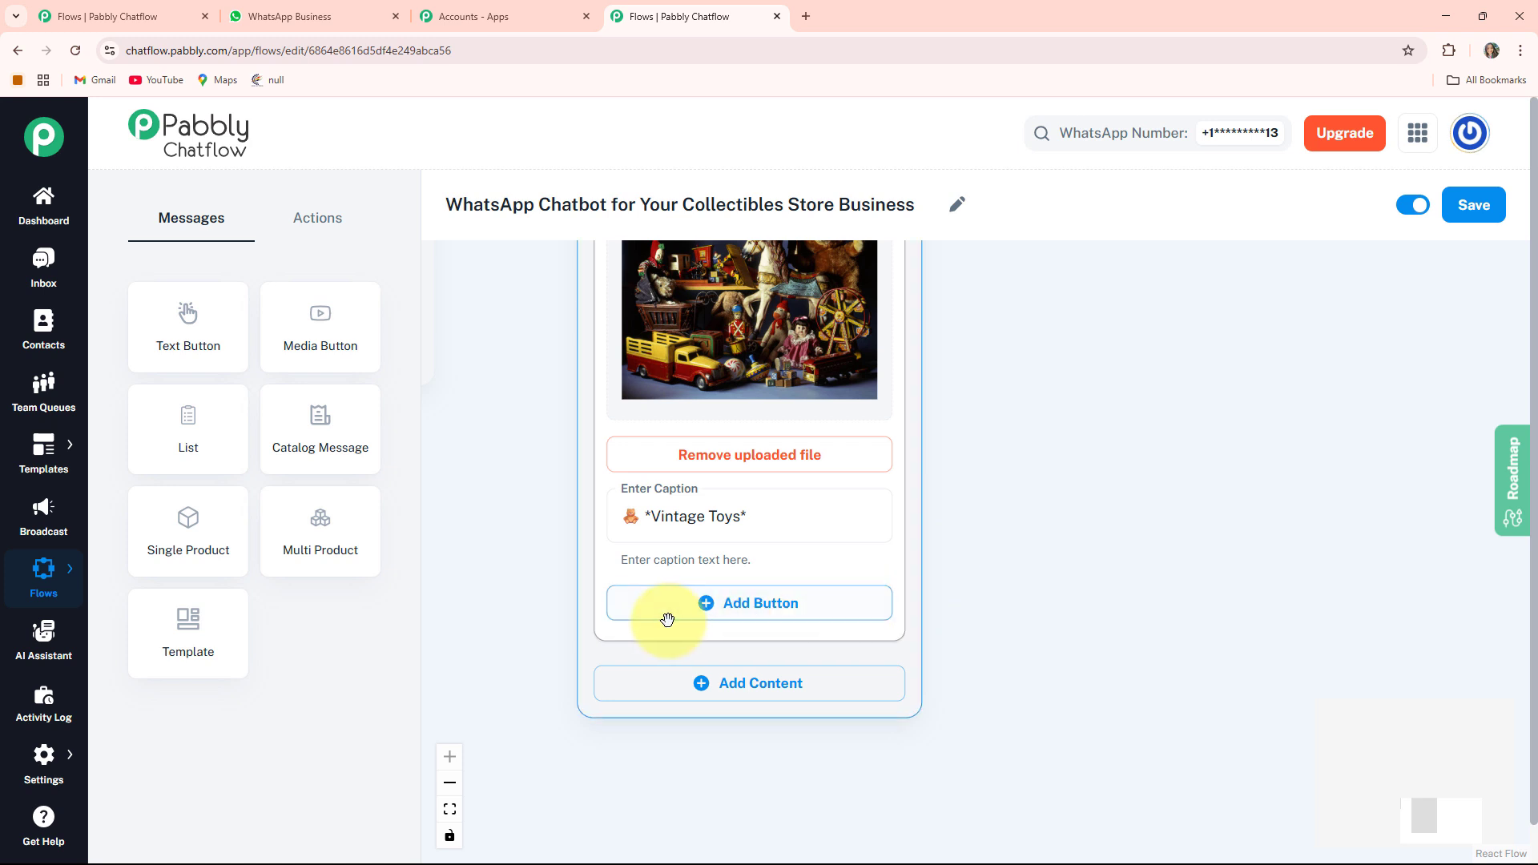
left_click(792, 607)
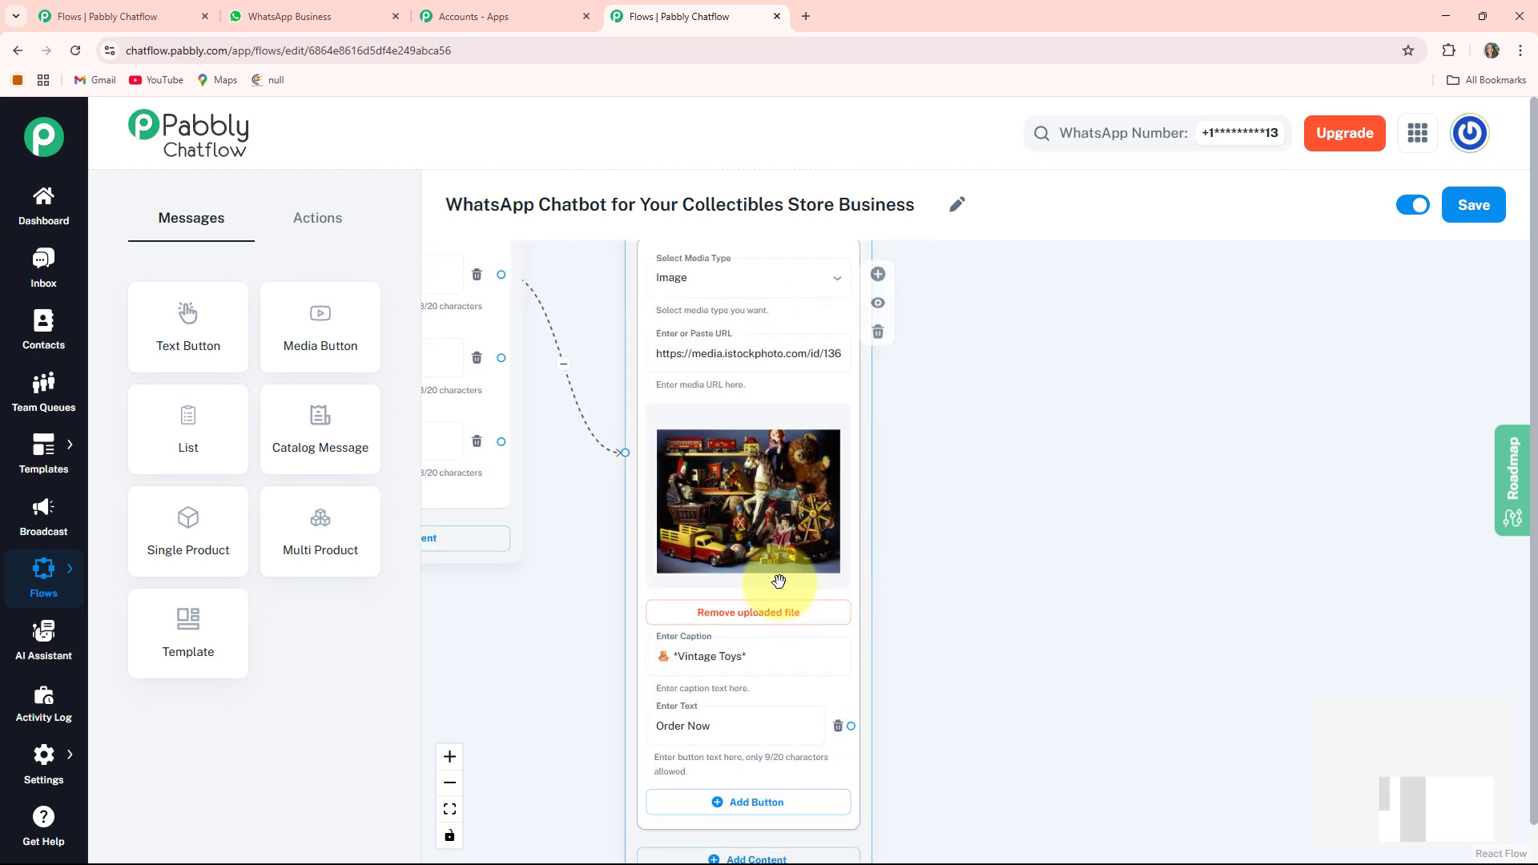
- Add a second Image media block with the trading cards photo, caption *Trading Cards* and an Order Now button
left_click_drag(1023, 684, 1054, 449)
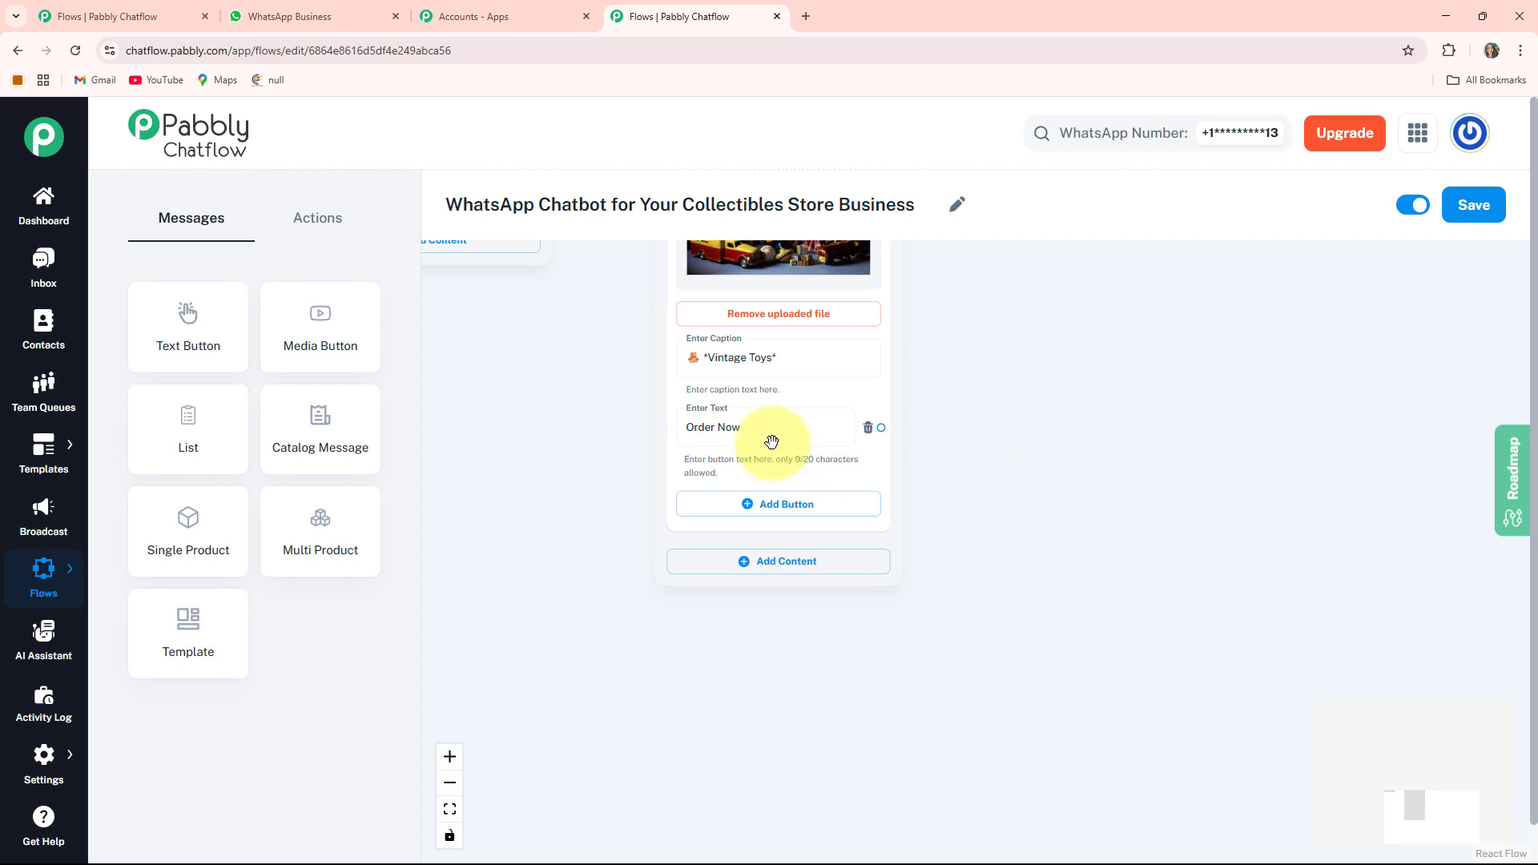
left_click_drag(1180, 376, 1177, 748)
left_click_drag(1020, 767, 1029, 322)
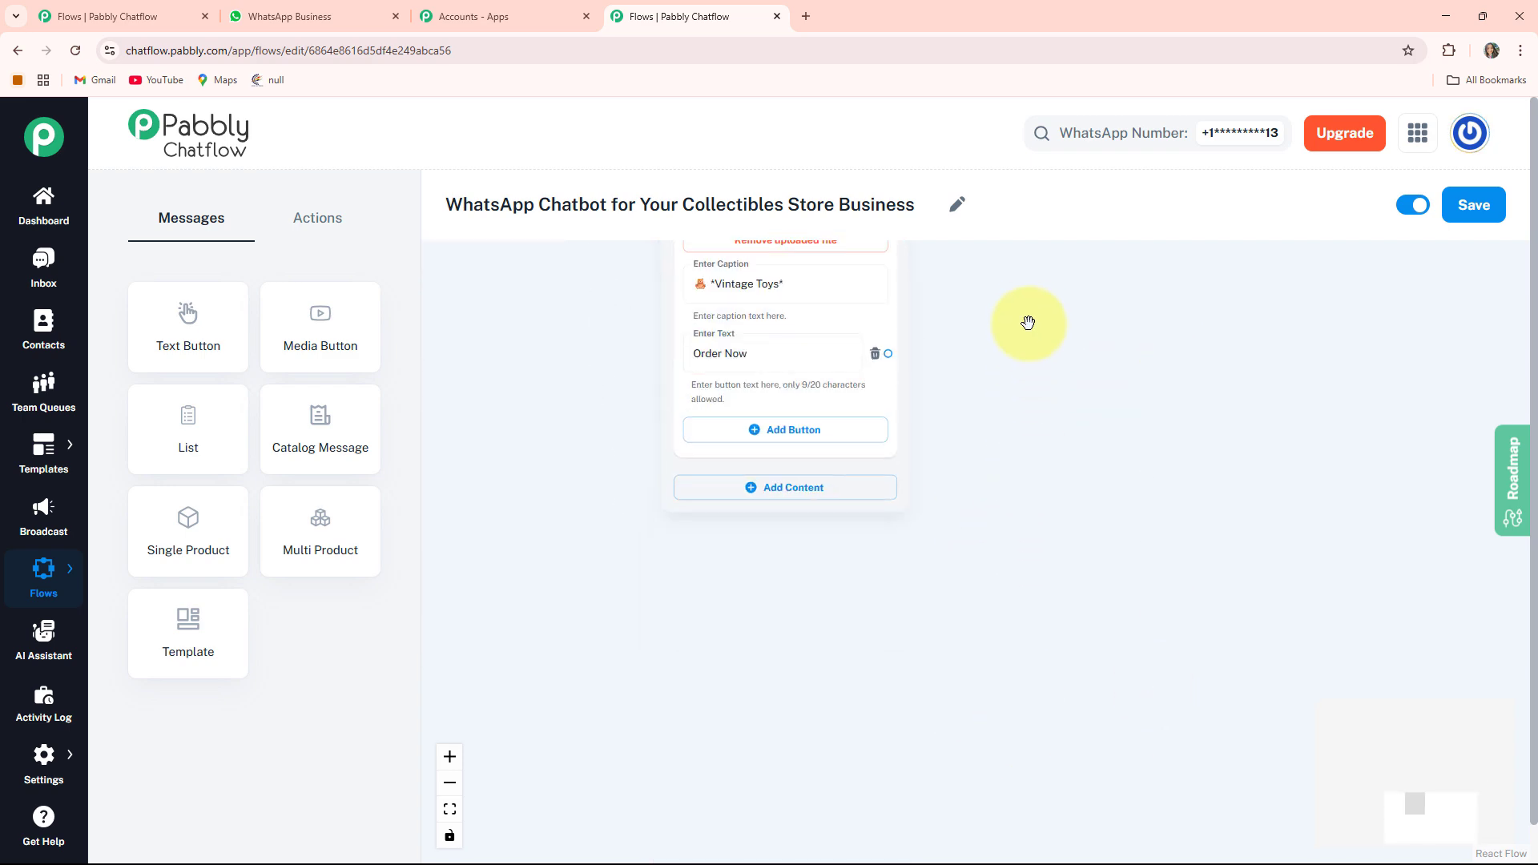
left_click(784, 488)
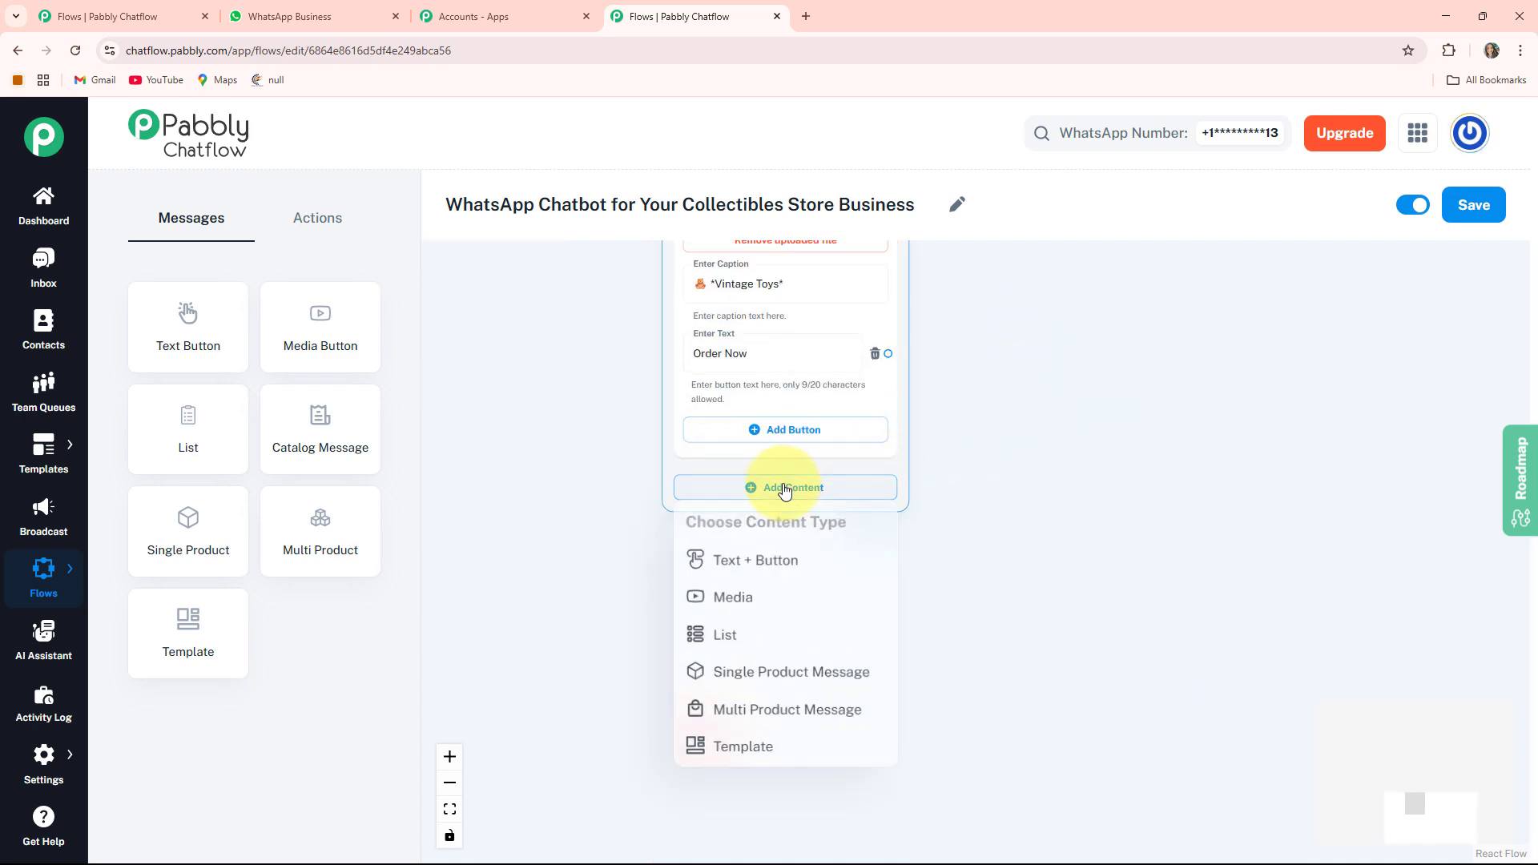
left_click(756, 614)
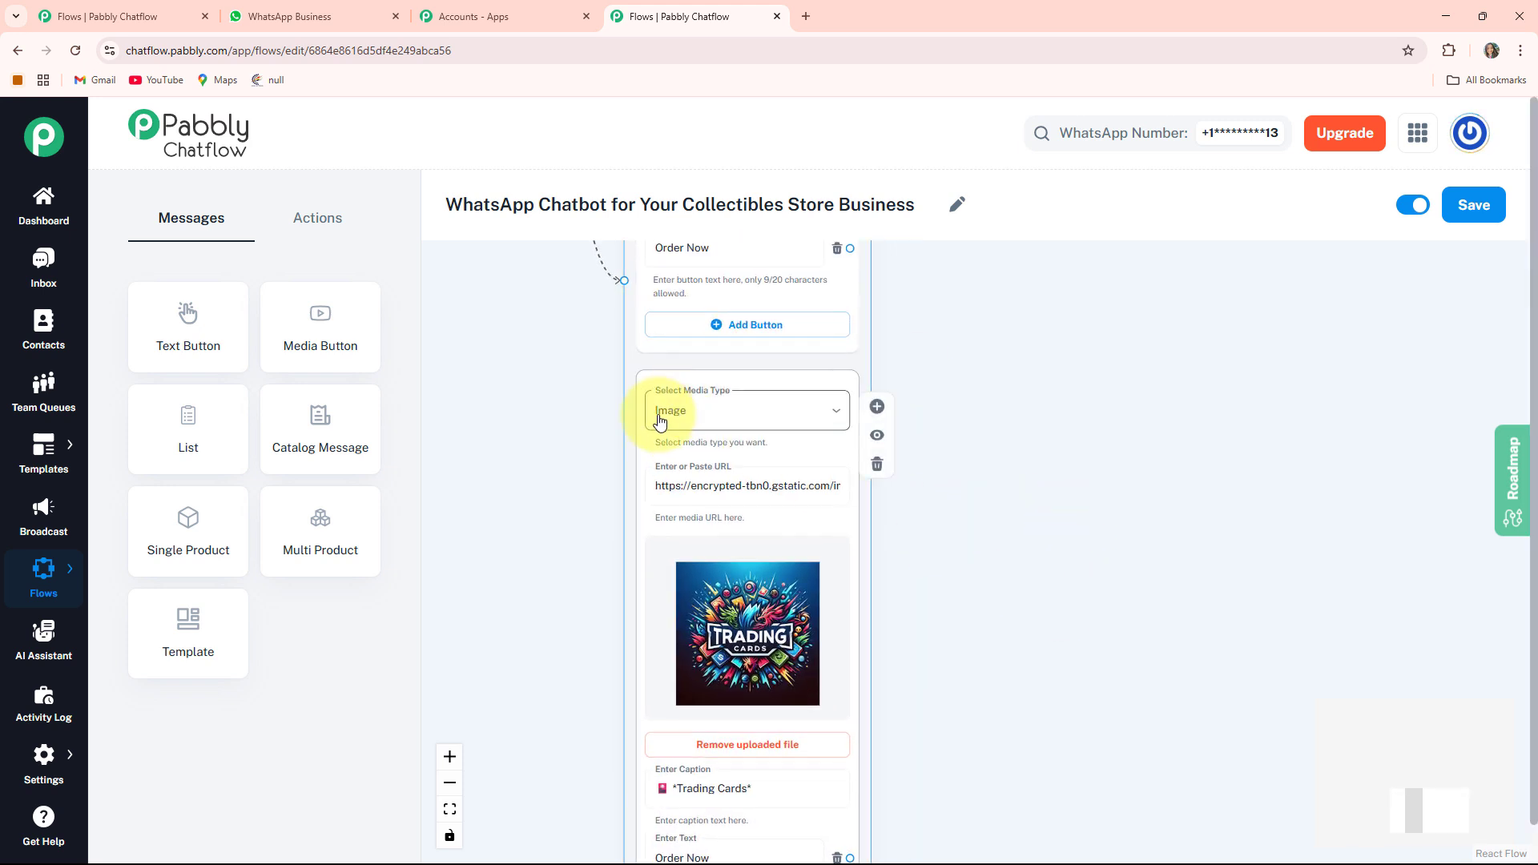
- Add an Ask Question action node to the flow
scroll(919, 494, "down", 3)
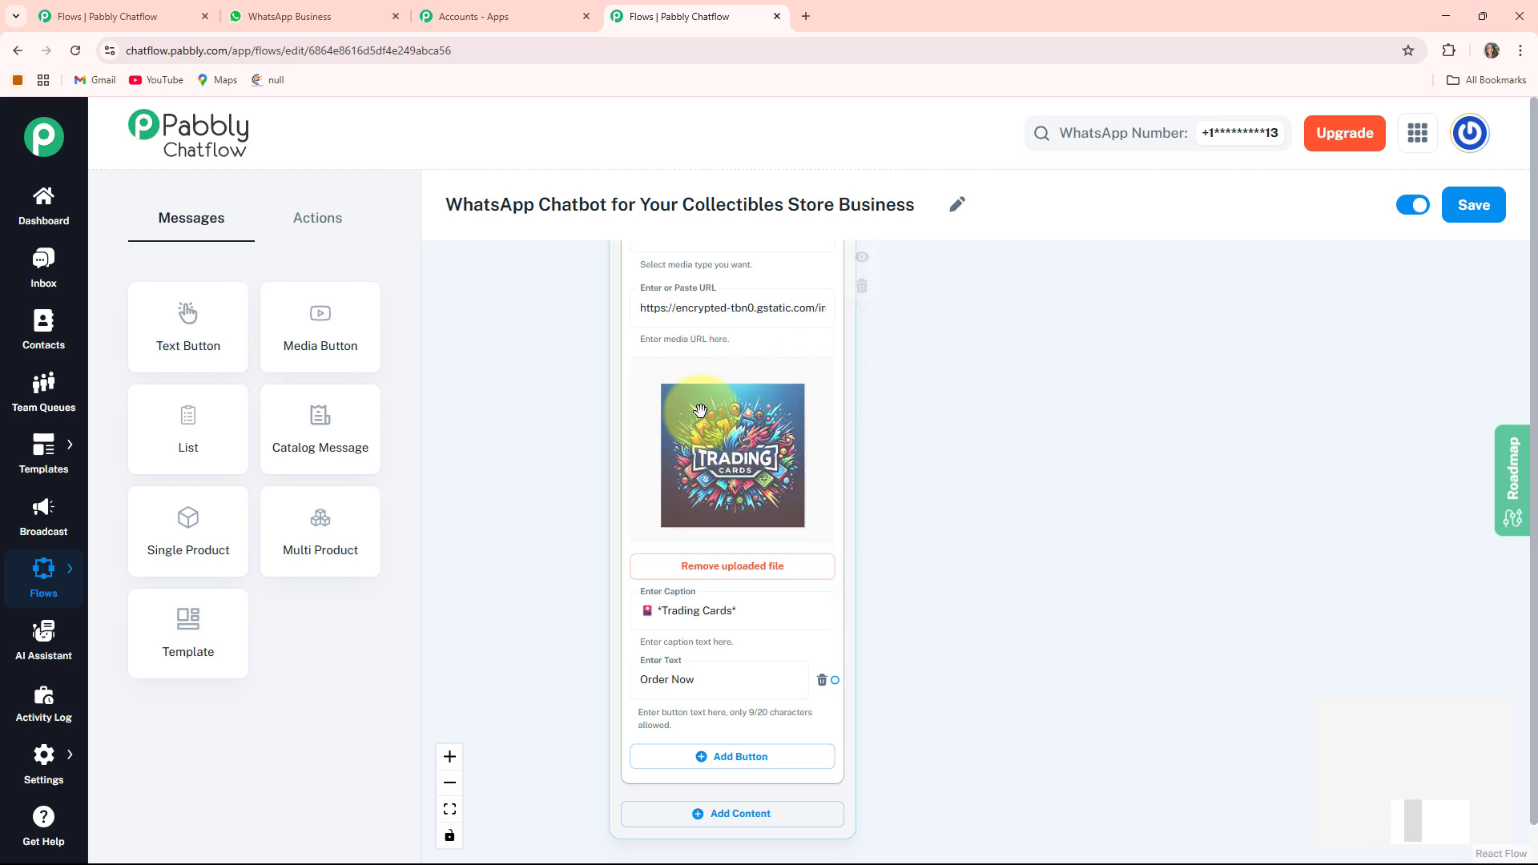
left_click(699, 521)
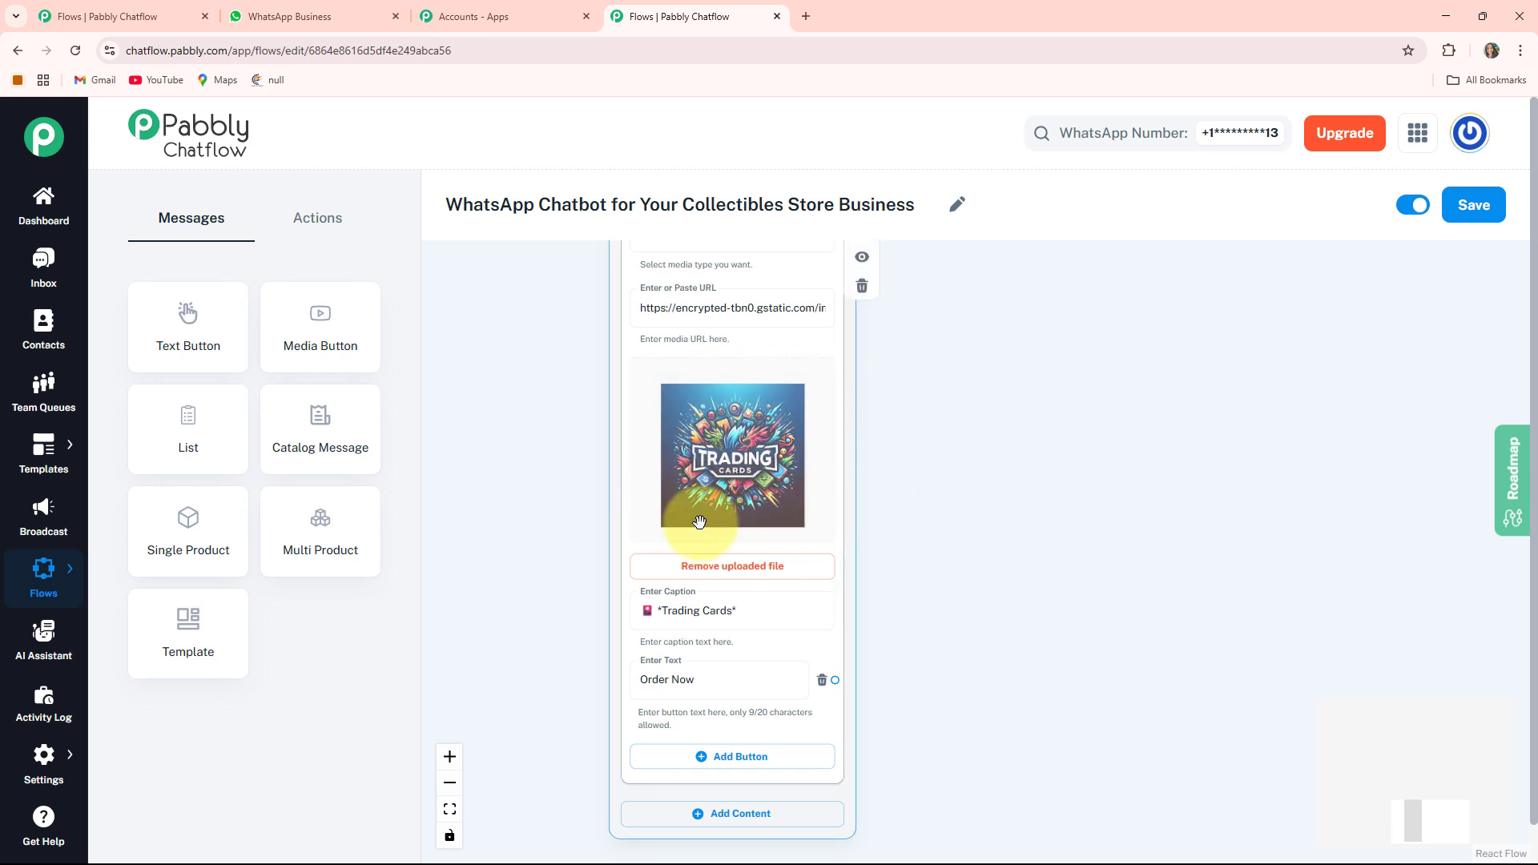
scroll(961, 657, "down", 3)
scroll(665, 540, "right", 1)
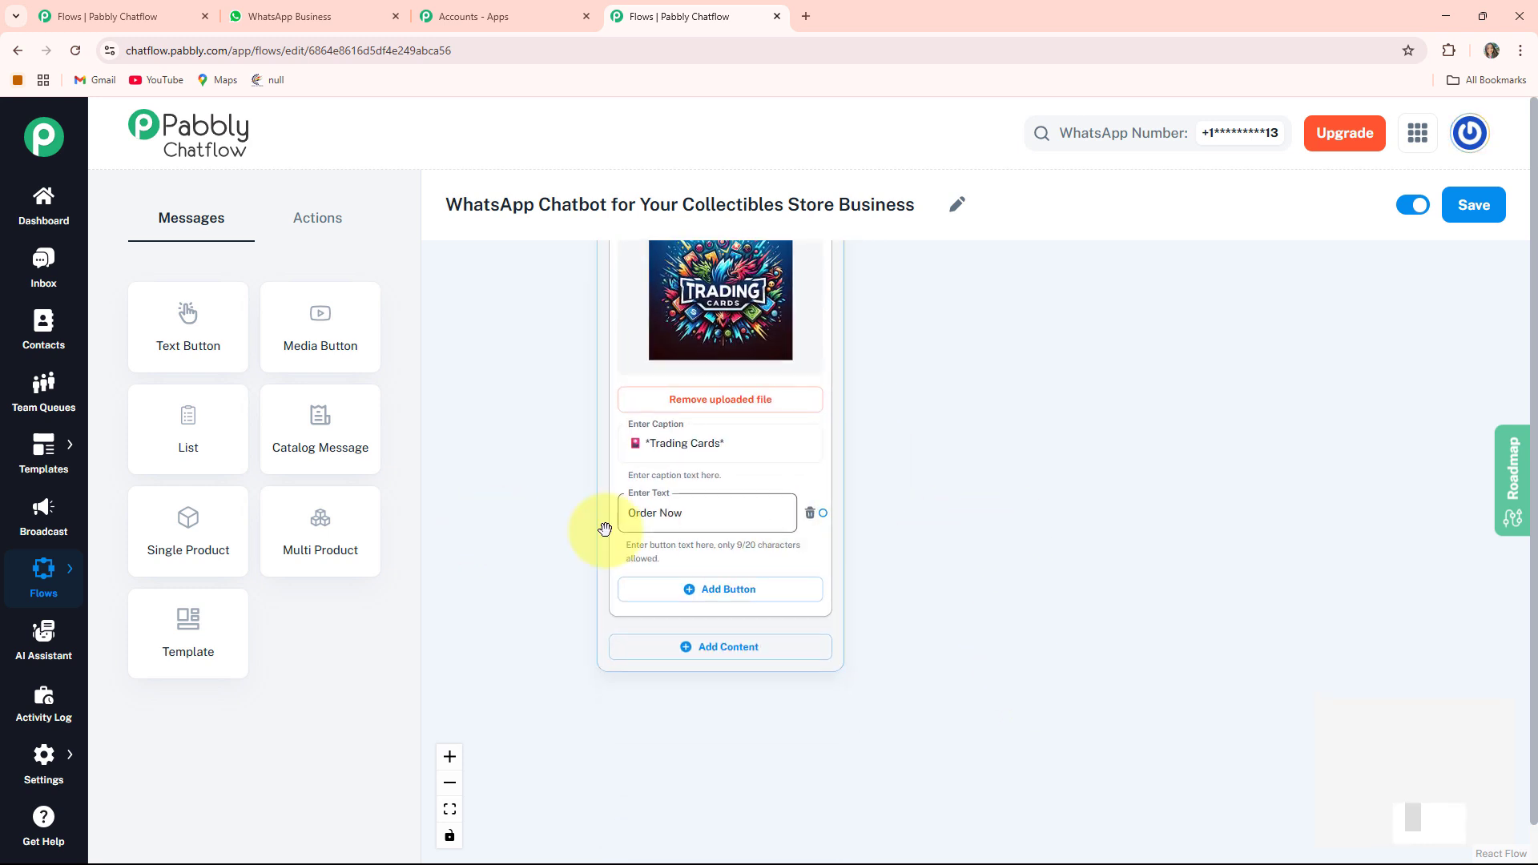
scroll(792, 480, "down", 5)
left_click_drag(885, 272, 856, 484)
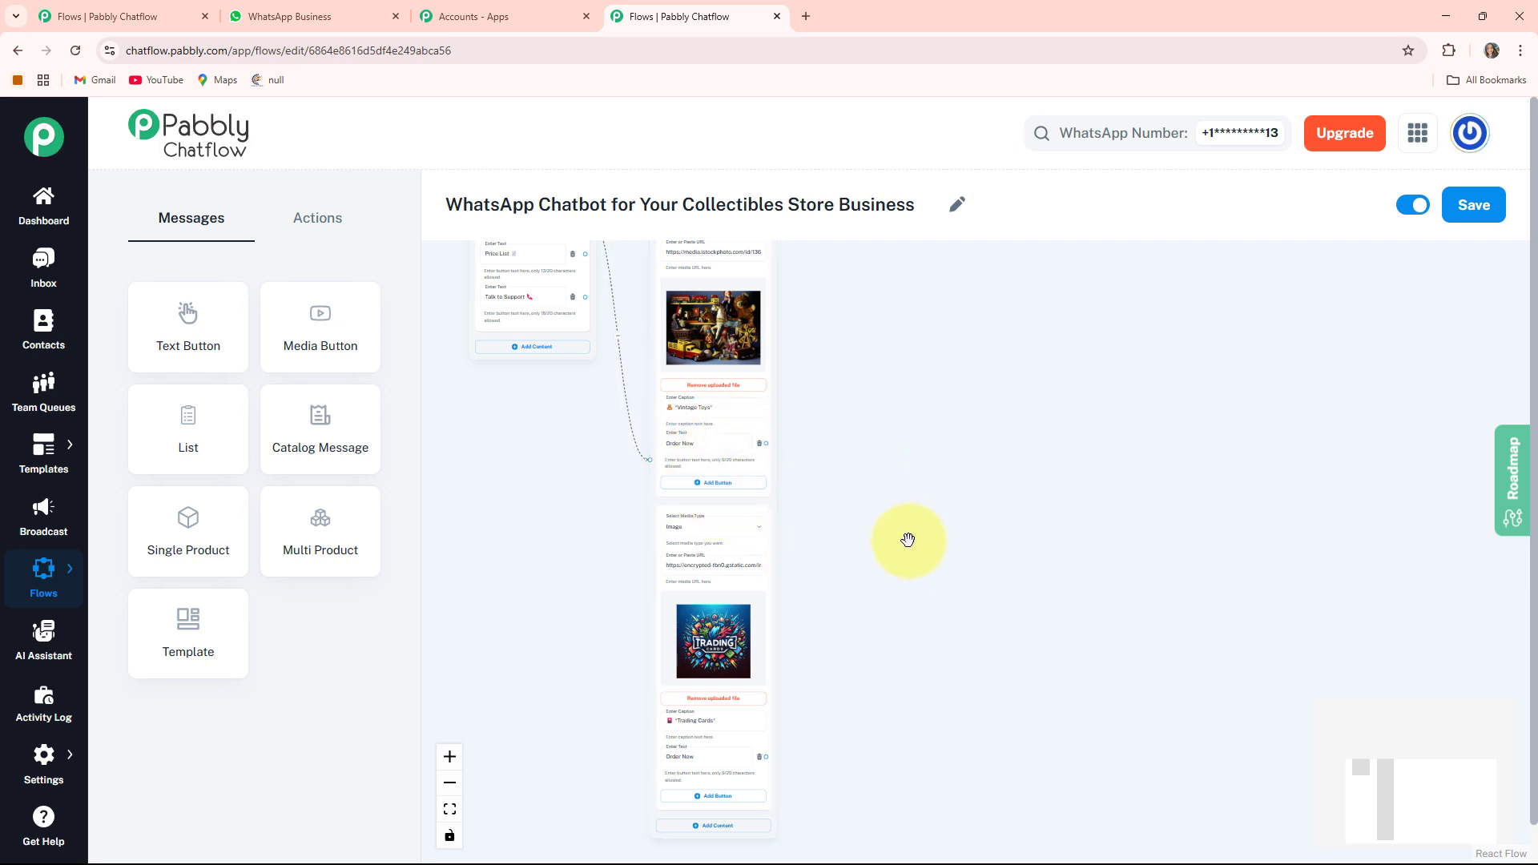
left_click(330, 224)
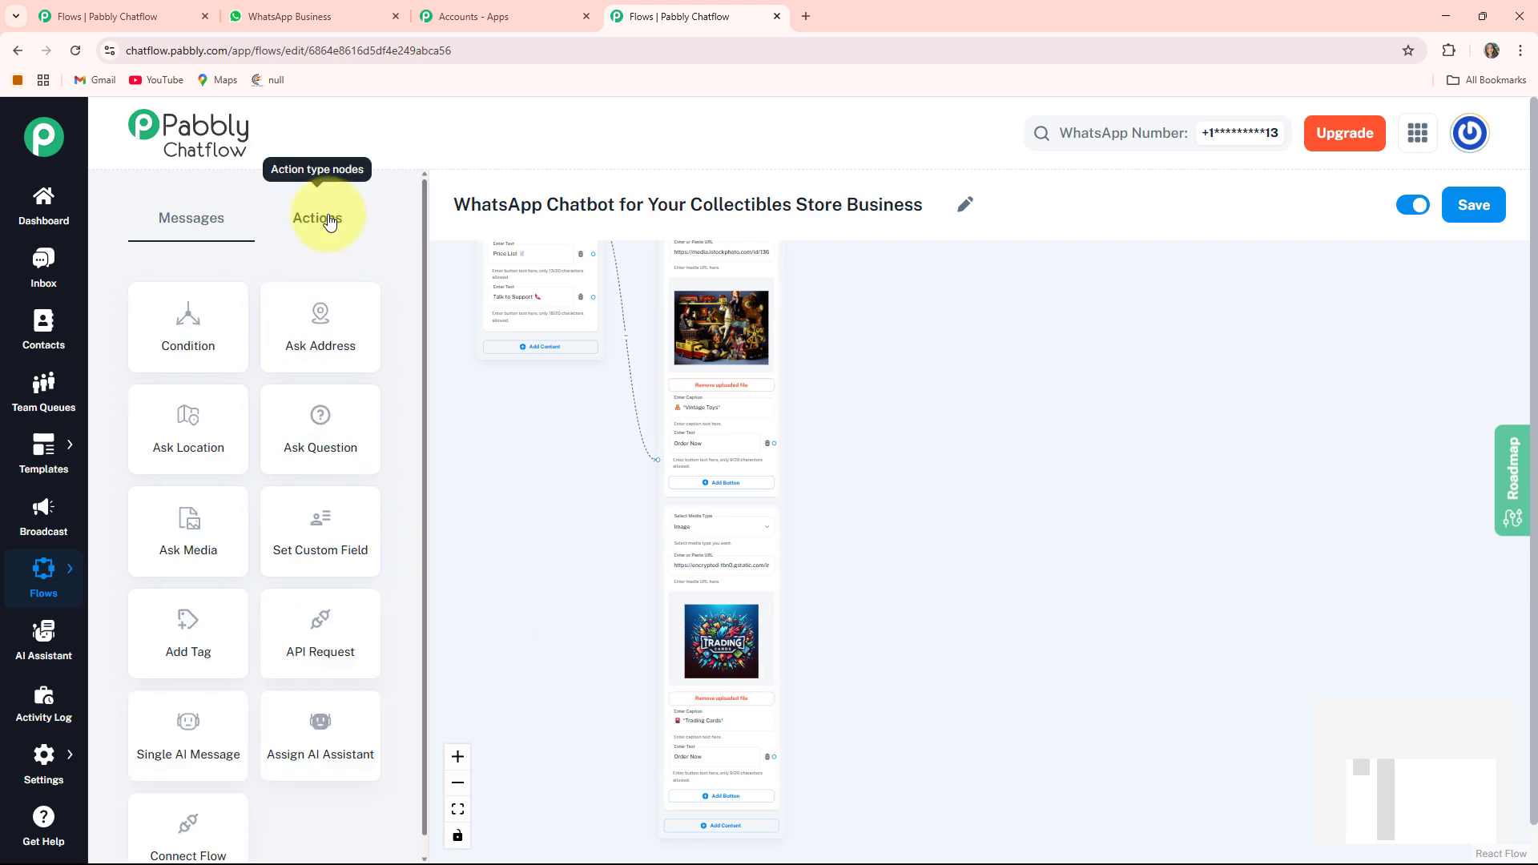
left_click(299, 449)
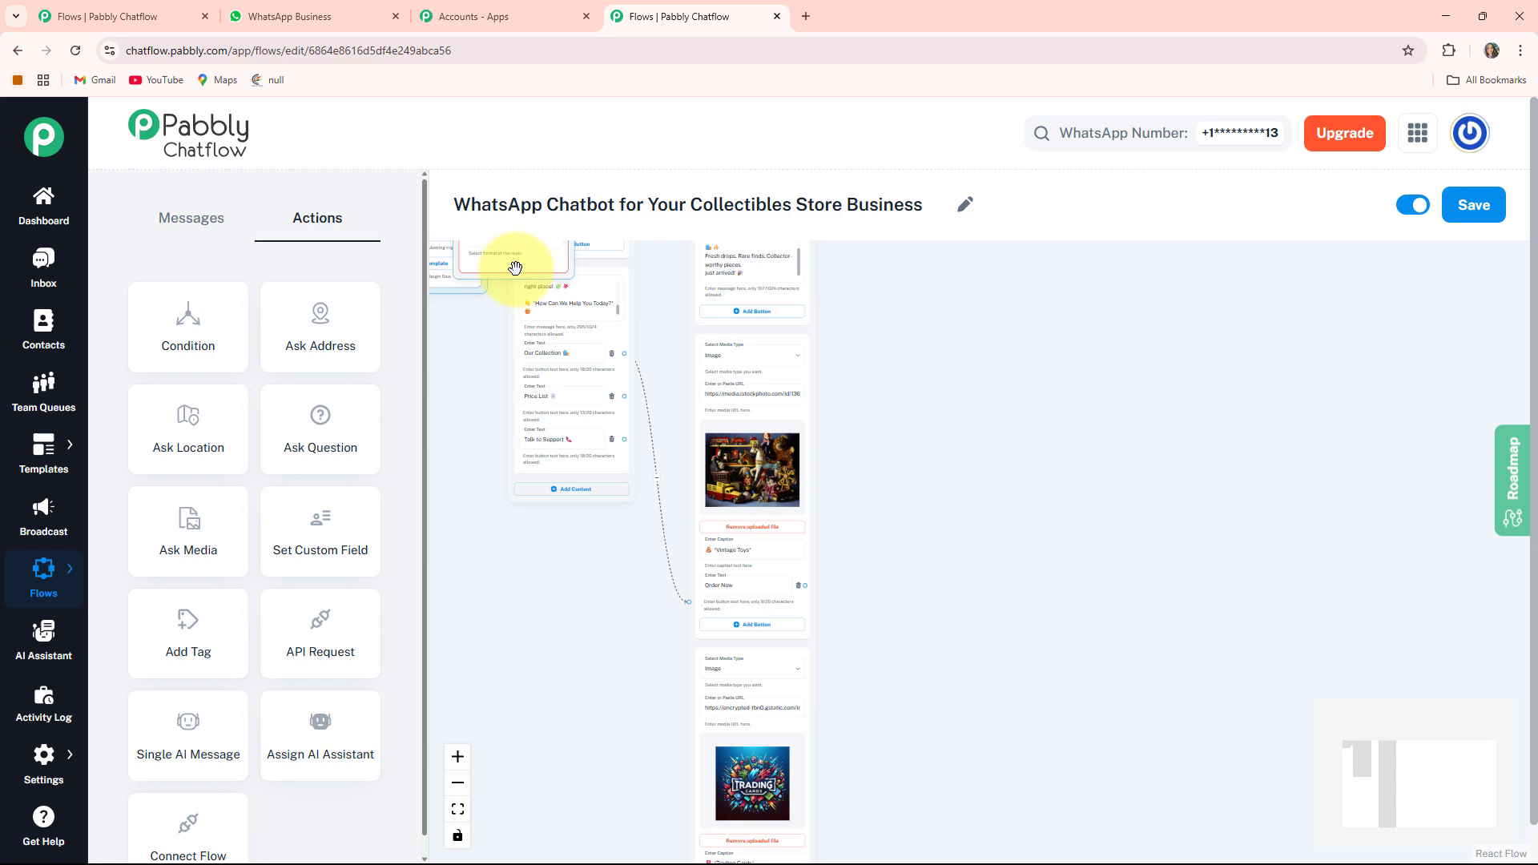
- Place the Question node beside the message node and paste the message asking for the customer's *Full Name* to proceed with the order
left_click_drag(515, 267, 930, 721)
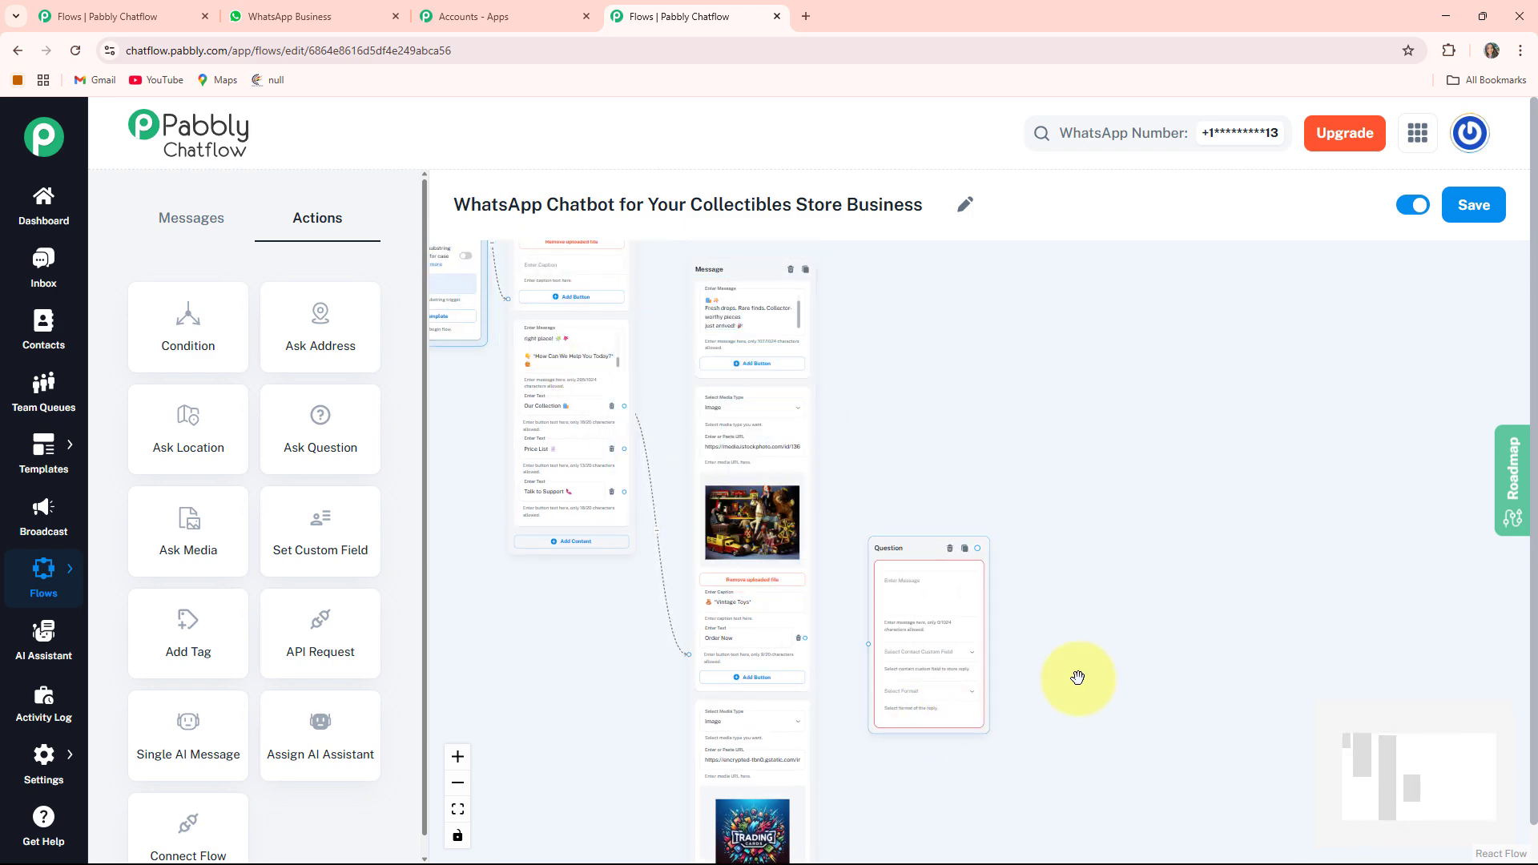
left_click_drag(1072, 660, 965, 459)
scroll(964, 458, "up", 4)
left_click_drag(913, 408, 1167, 422)
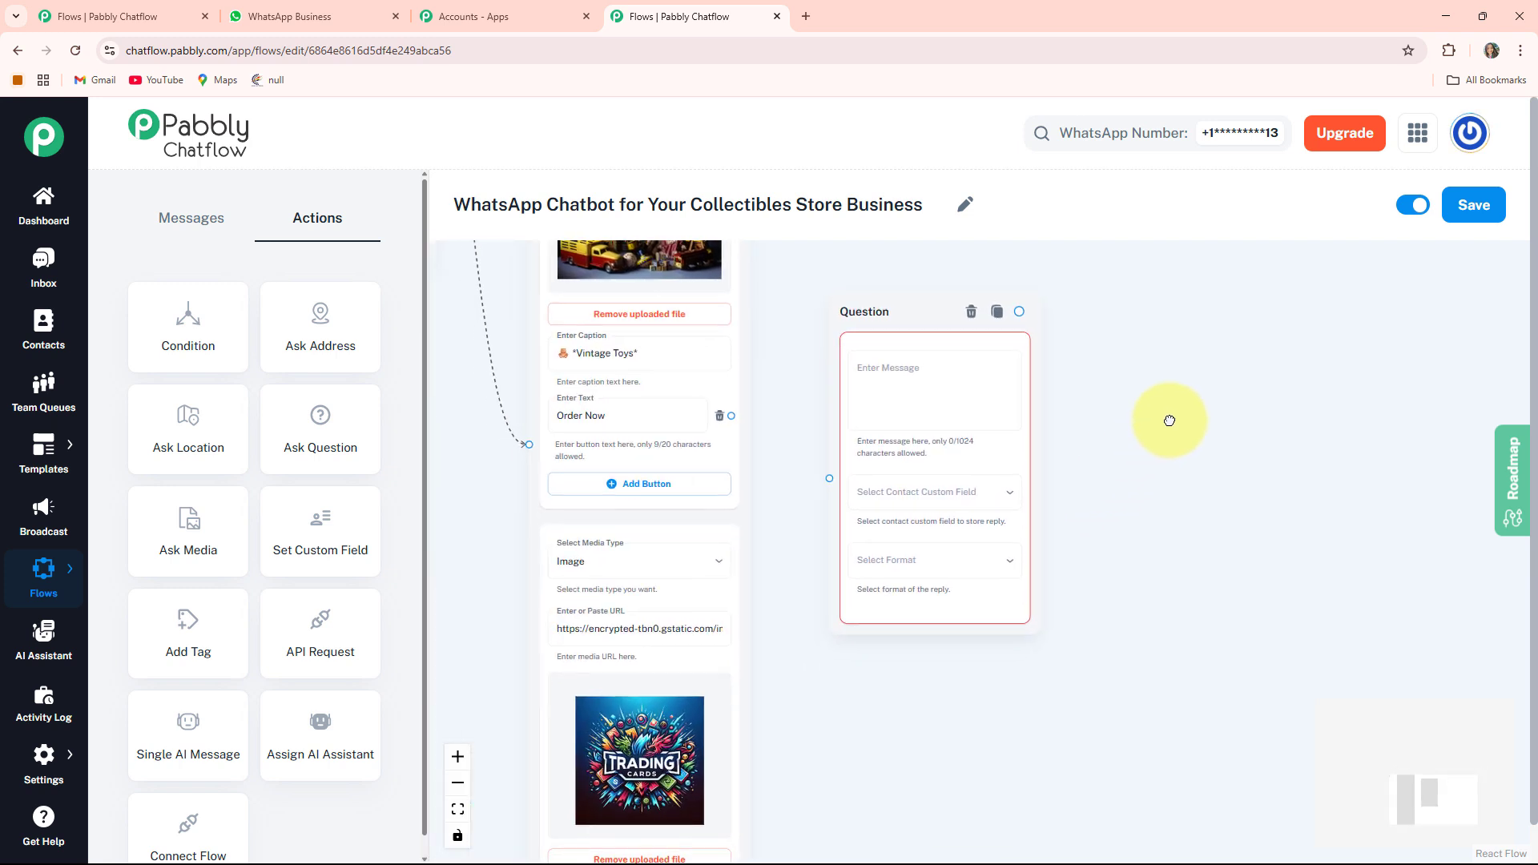
left_click_drag(912, 349, 919, 404)
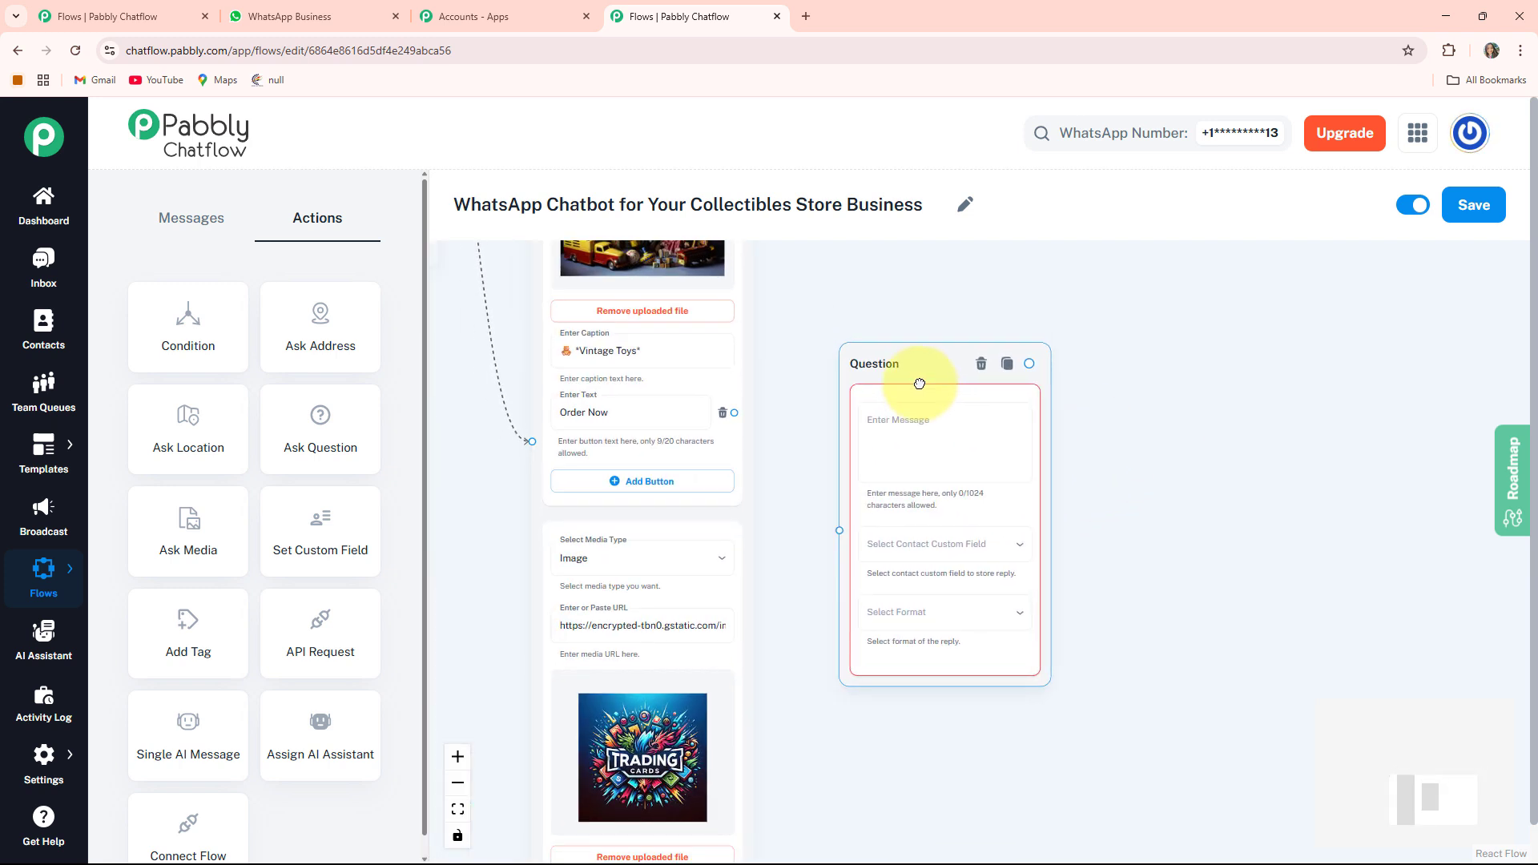
left_click(957, 424)
type("📝 To proceed with your order, may I know your *Full Name,* please? 😊")
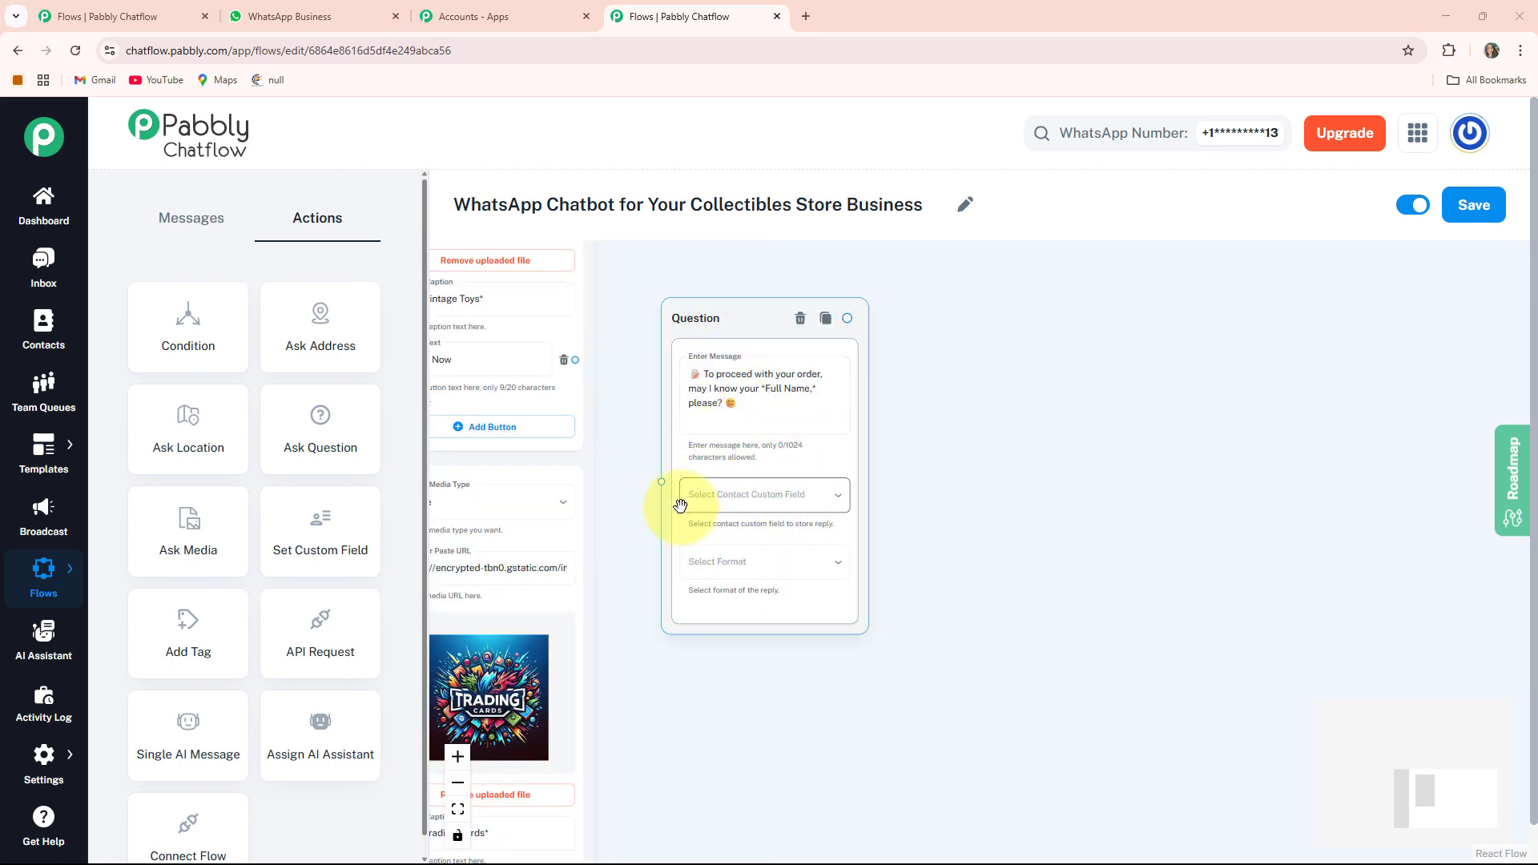
- Store the question's reply in the FullName contact custom field with reply format Text
left_click(799, 508)
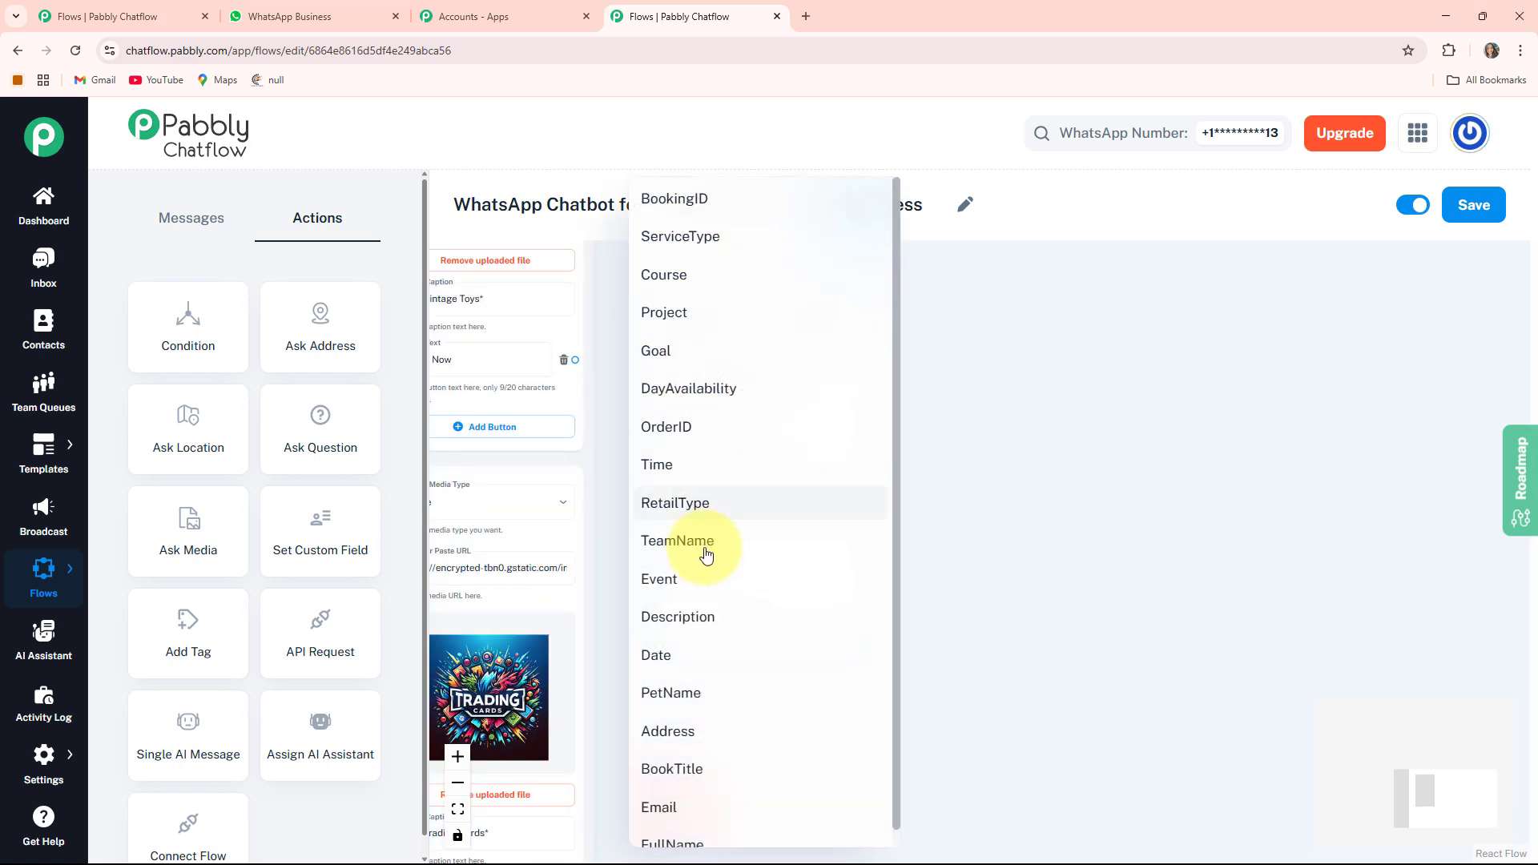
left_click(677, 842)
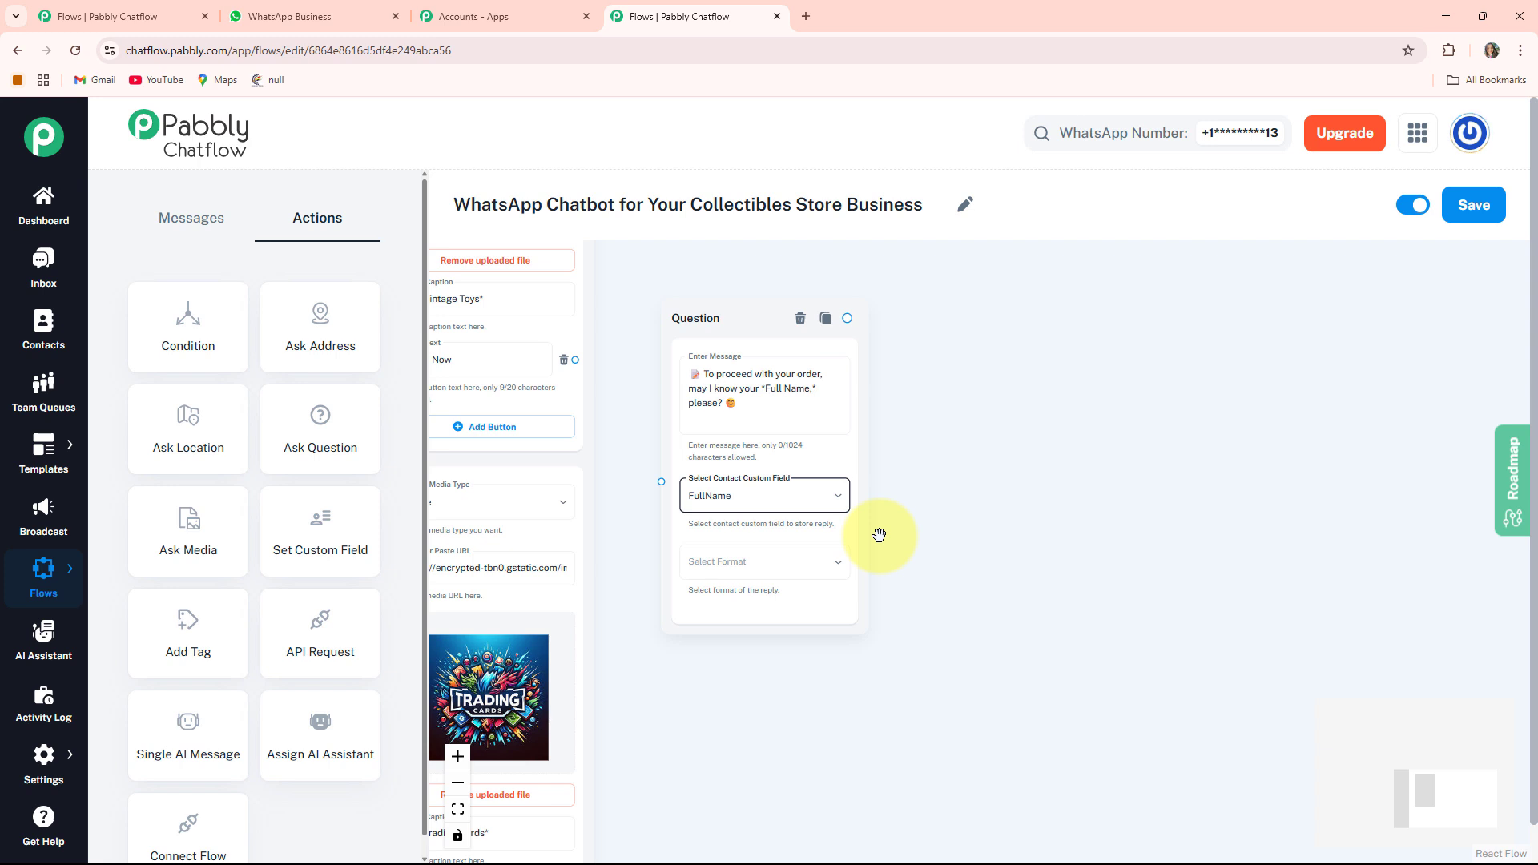
left_click(762, 563)
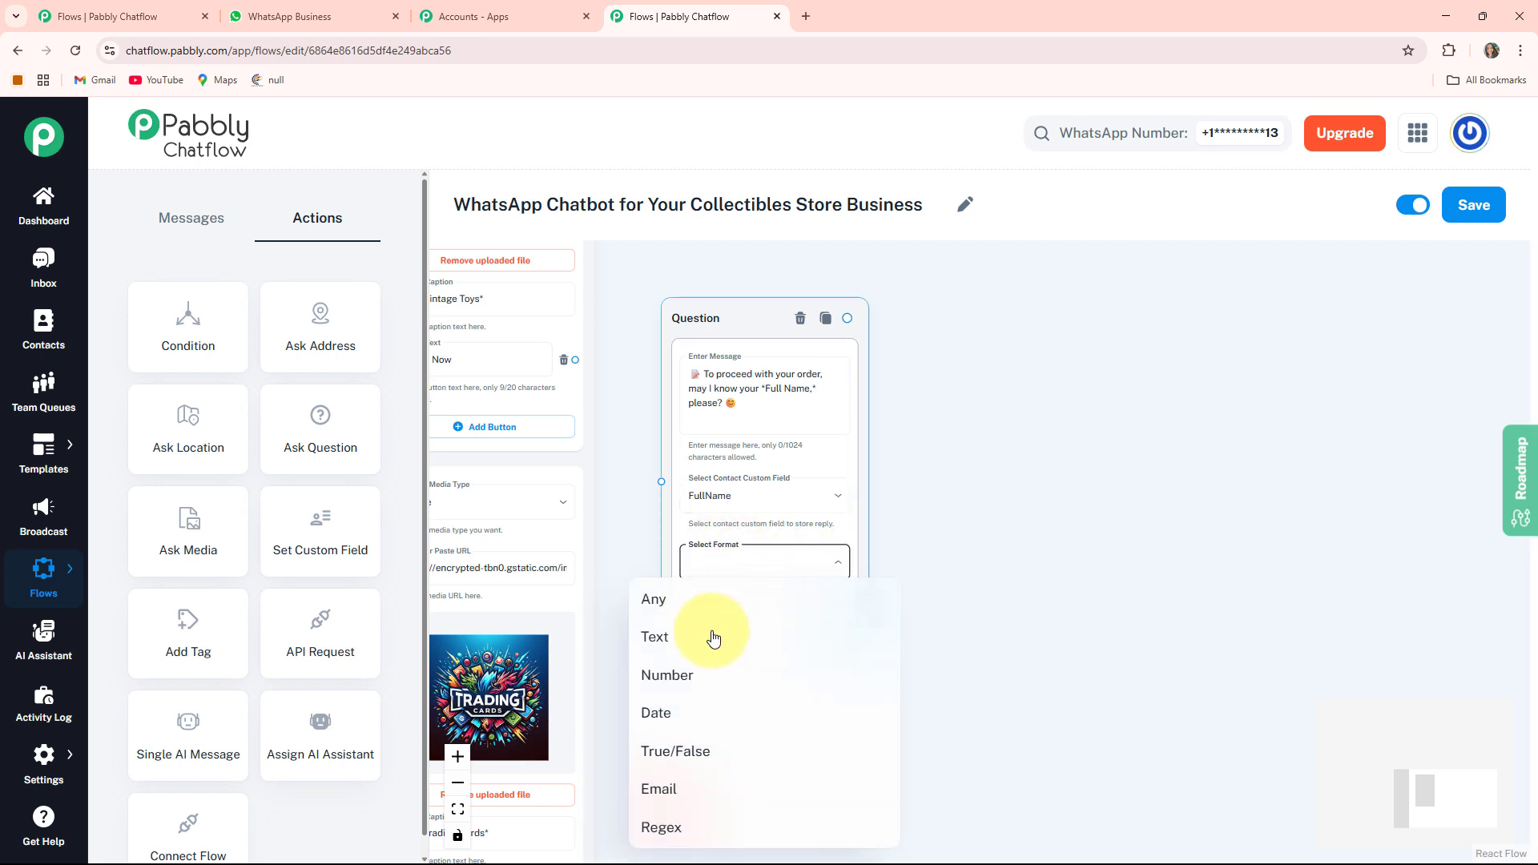
left_click(695, 634)
scroll(761, 508, "down", 2)
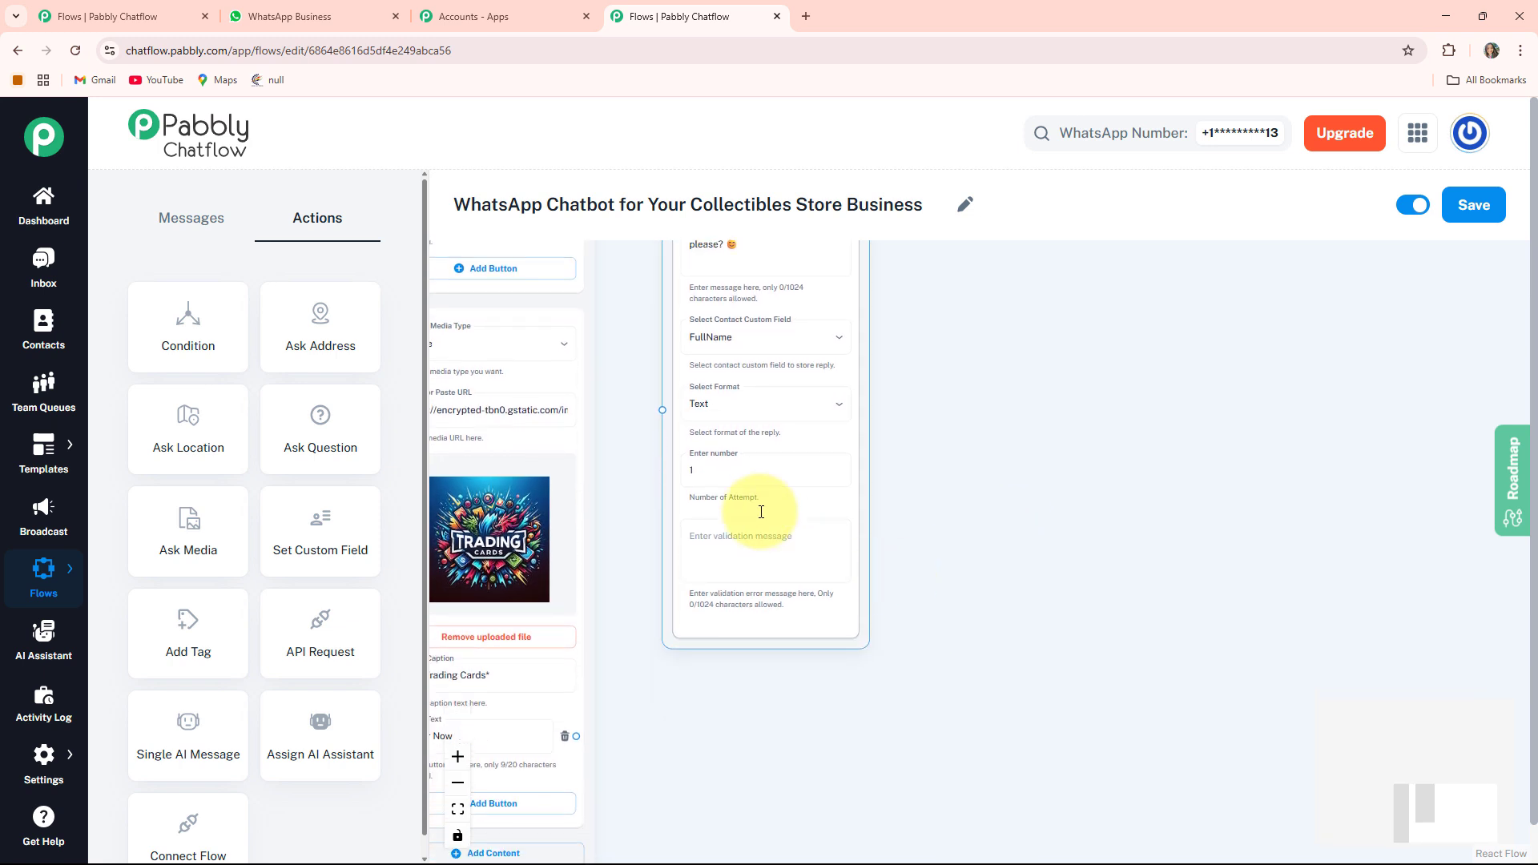
left_click(761, 479)
left_click(732, 560)
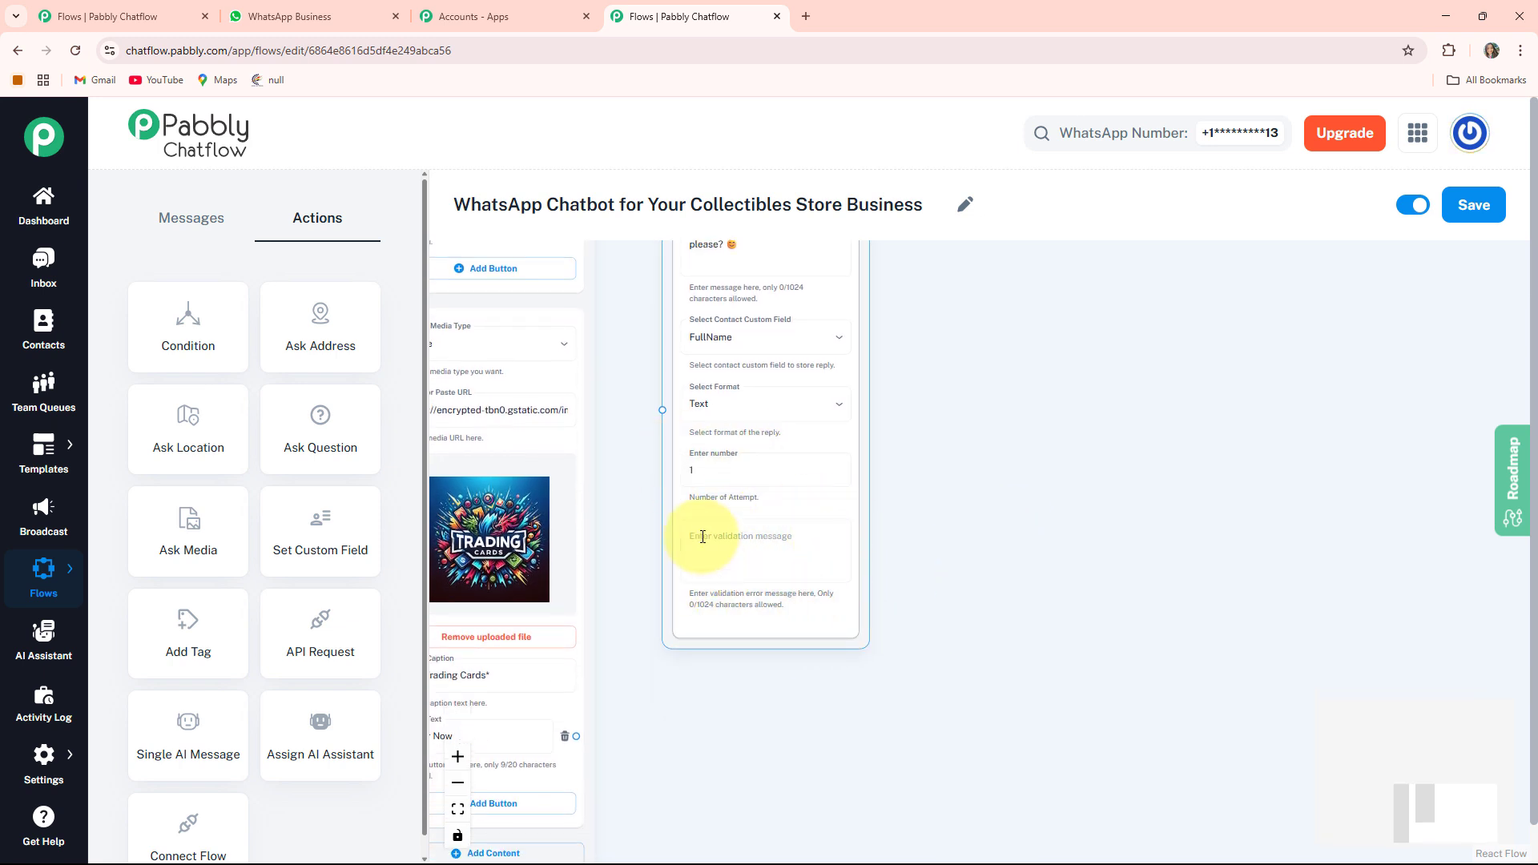
left_click_drag(606, 728, 800, 723)
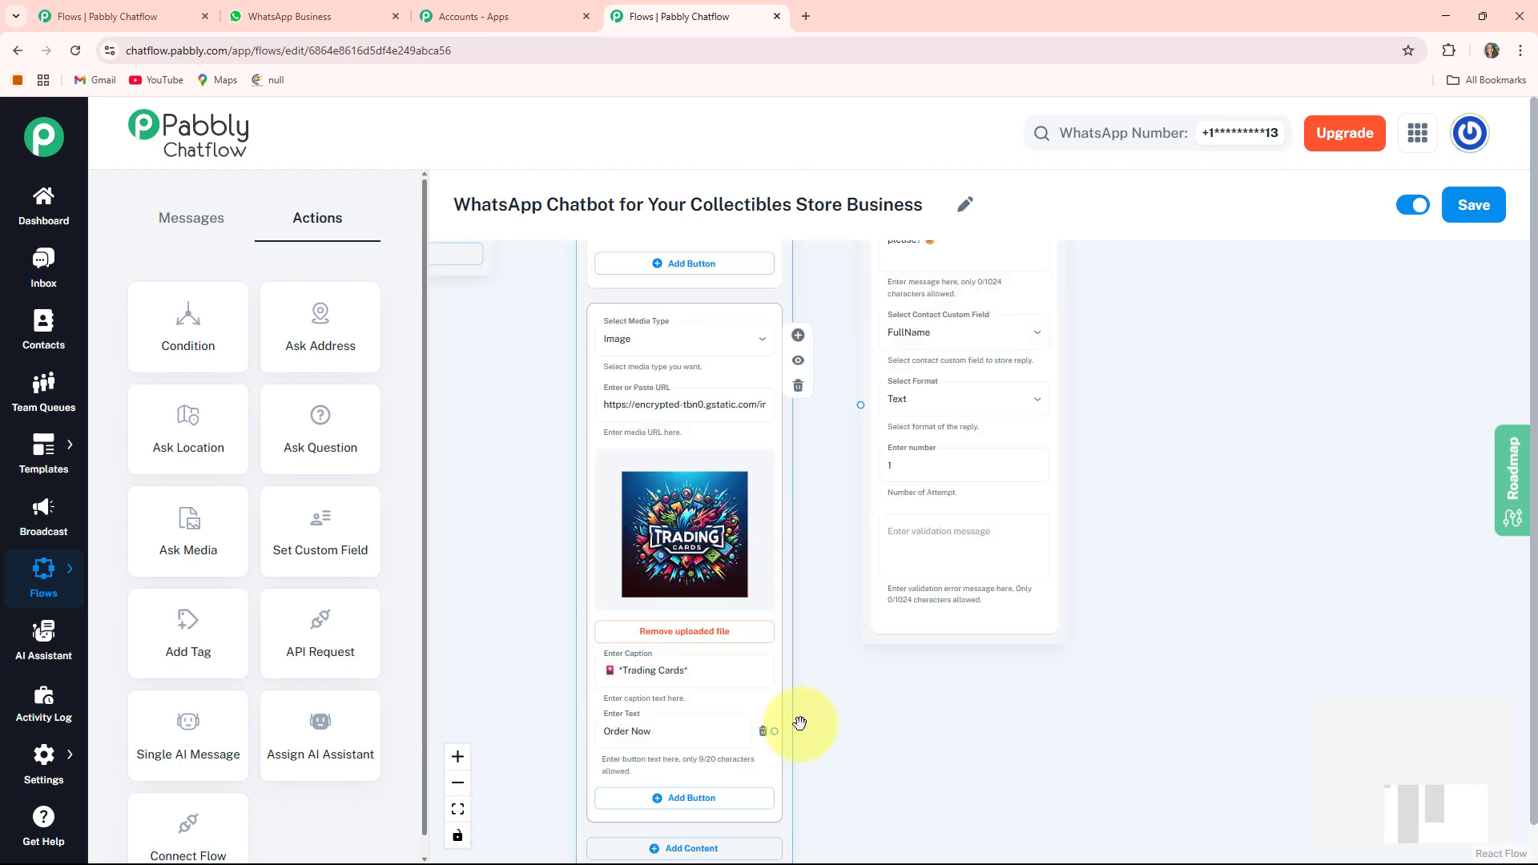
- Connect the Trading Cards block's Order Now button to the Question node asking for the full name
scroll(769, 653, "up", 2)
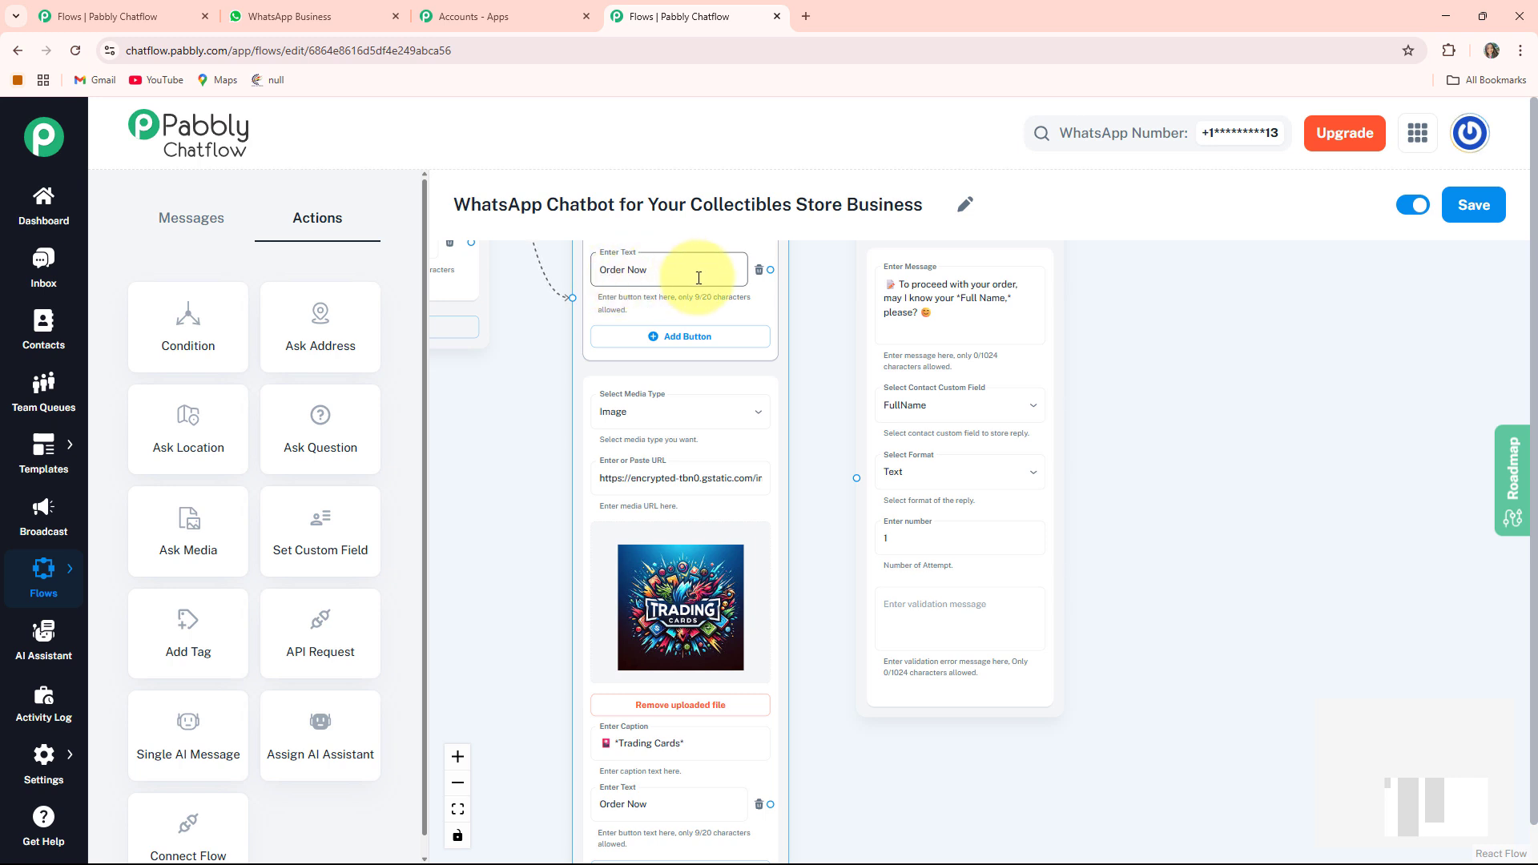
scroll(809, 412, "up", 1)
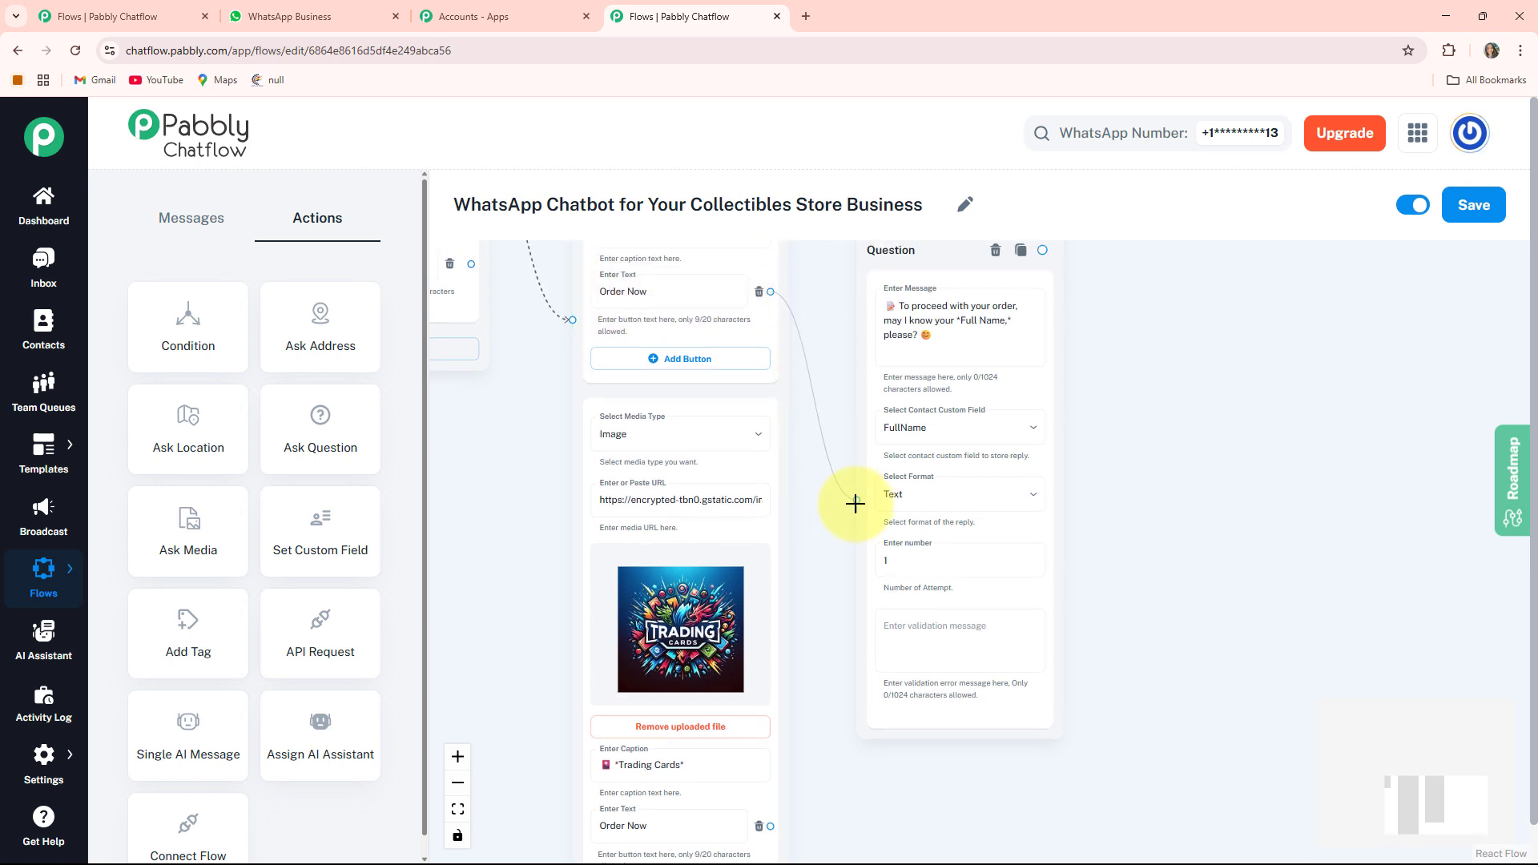
scroll(807, 654, "down", 4)
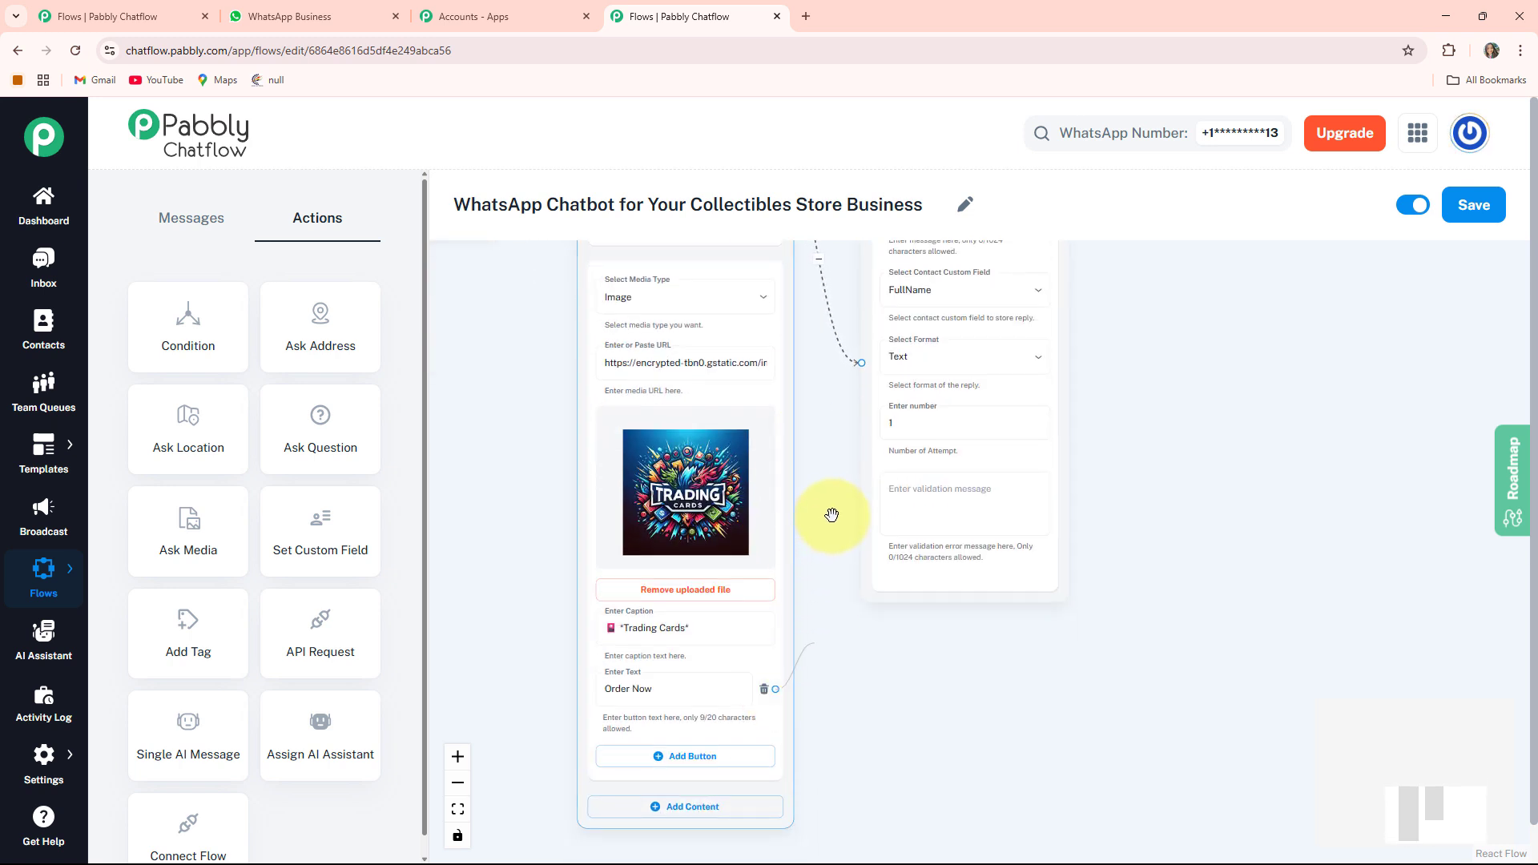
left_click_drag(861, 362, 859, 362)
scroll(1162, 357, "down", 2)
left_click_drag(1174, 392, 909, 572)
scroll(930, 546, "up", 3)
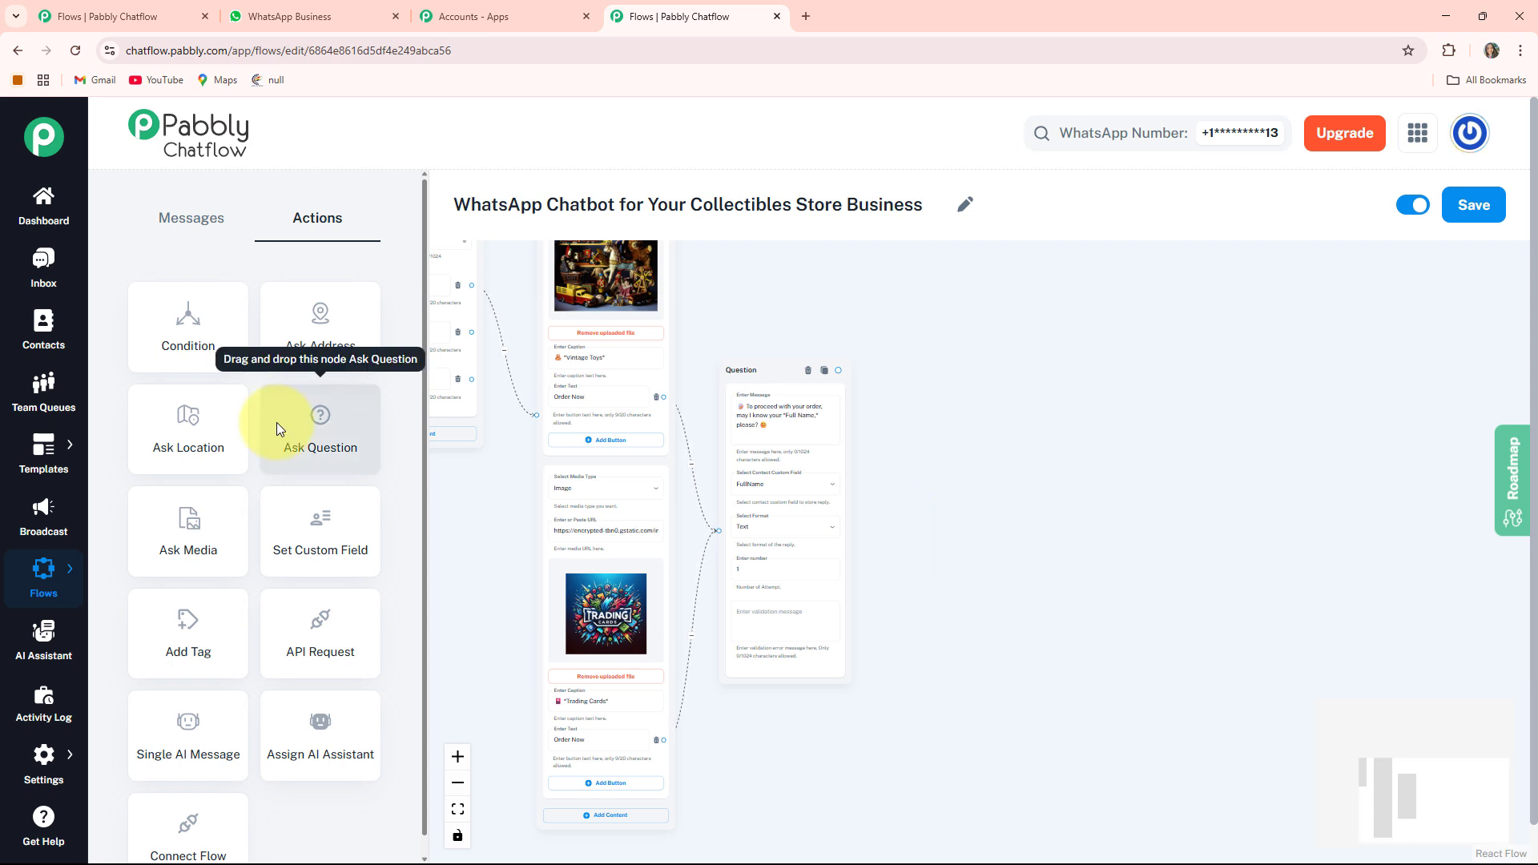
- Add an Ask Question node and paste the message thanking the customer by $FullName and asking for *Your Address*
left_click_drag(276, 421, 617, 436)
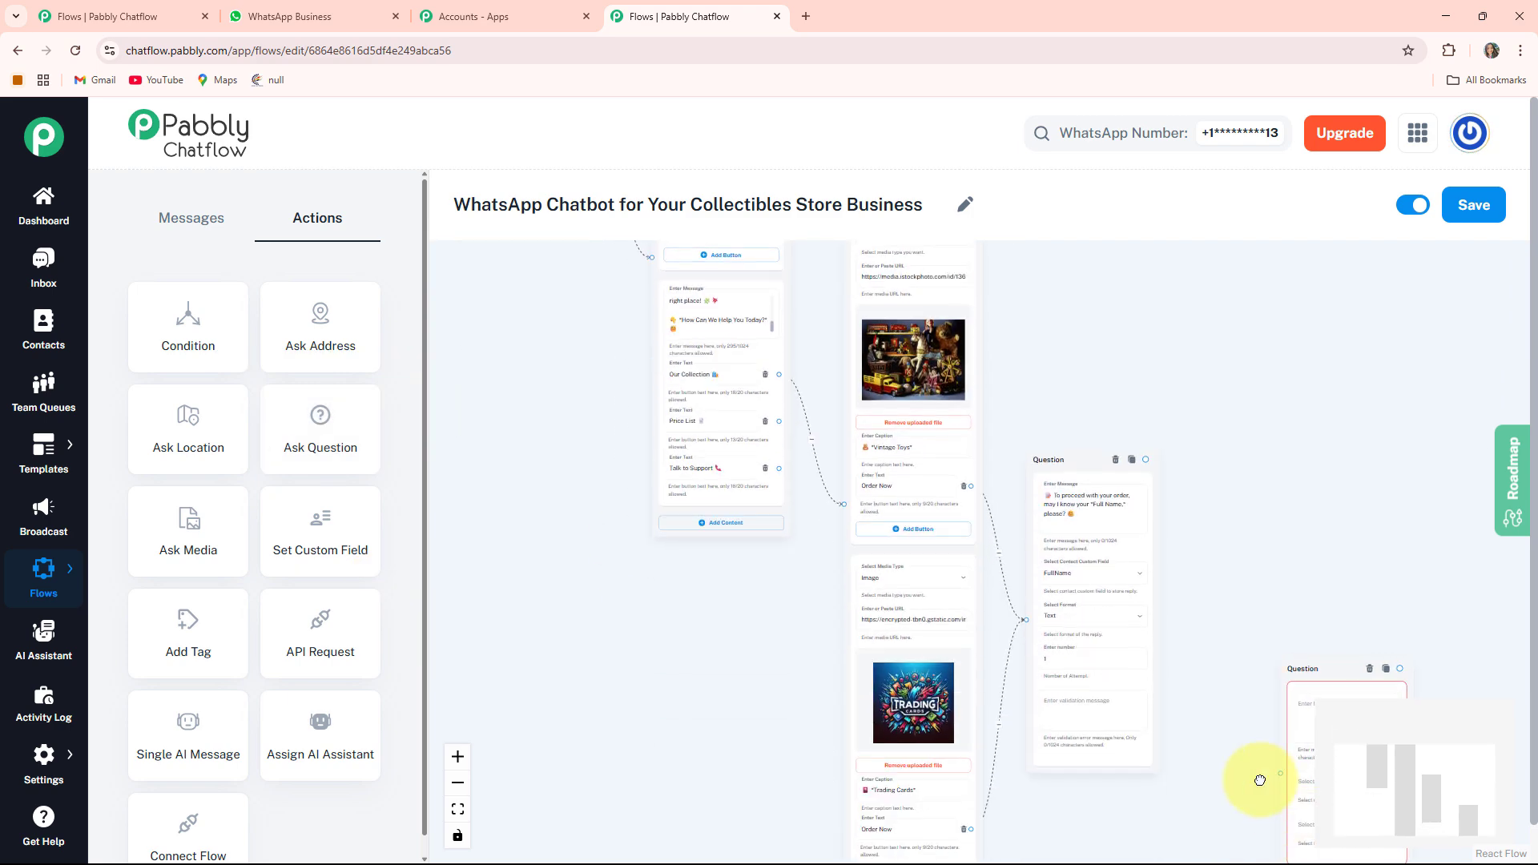
scroll(1048, 505, "up", 3)
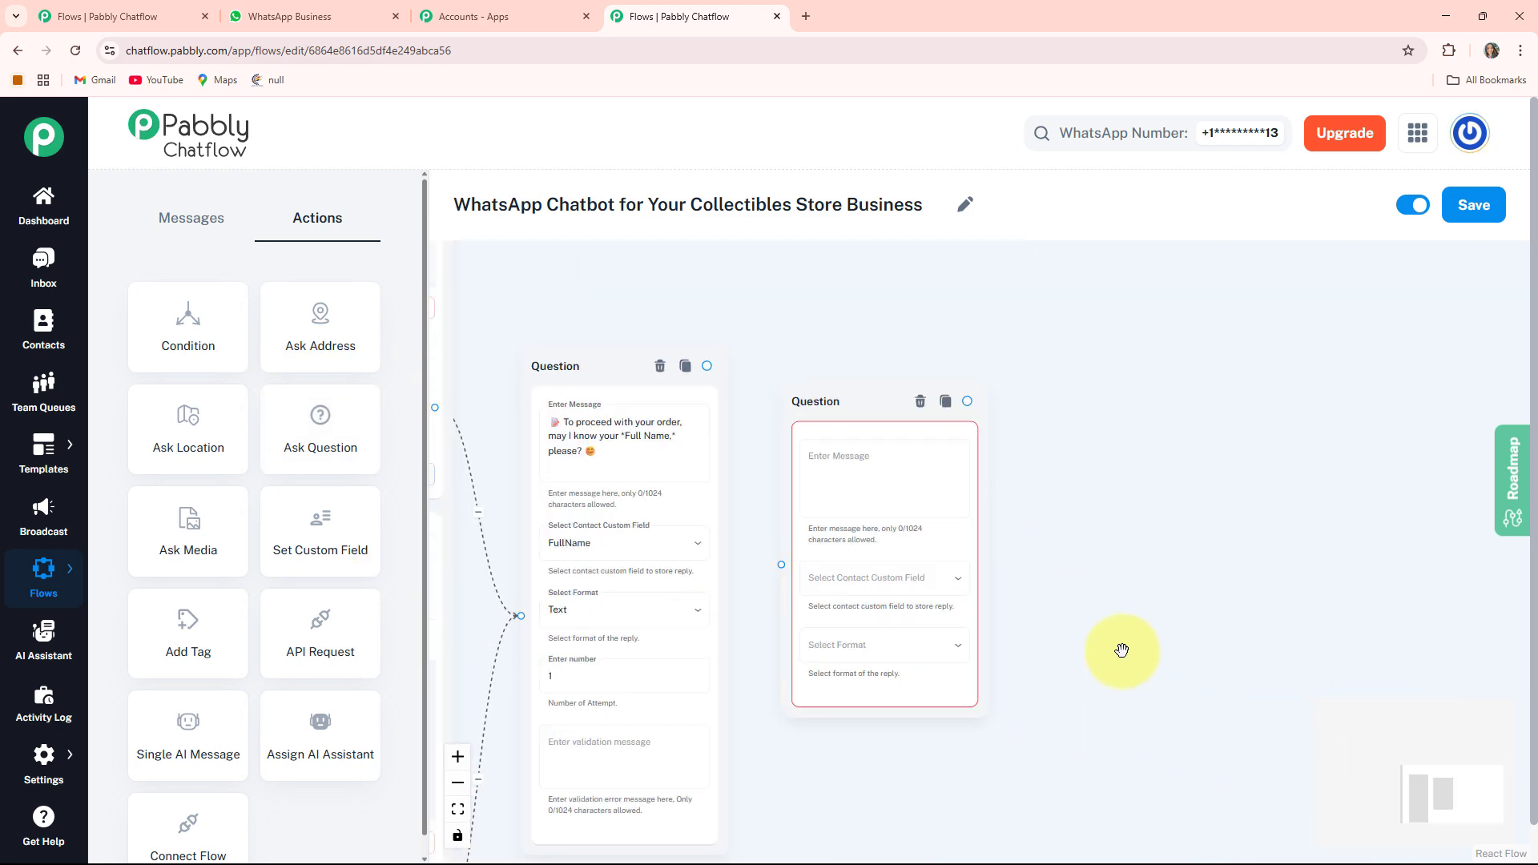
left_click_drag(1122, 649, 1122, 573)
left_click(884, 405)
type("🔍 *Thank You $FullName,* for sharing your Full Name. Now Please share *Your Address.*")
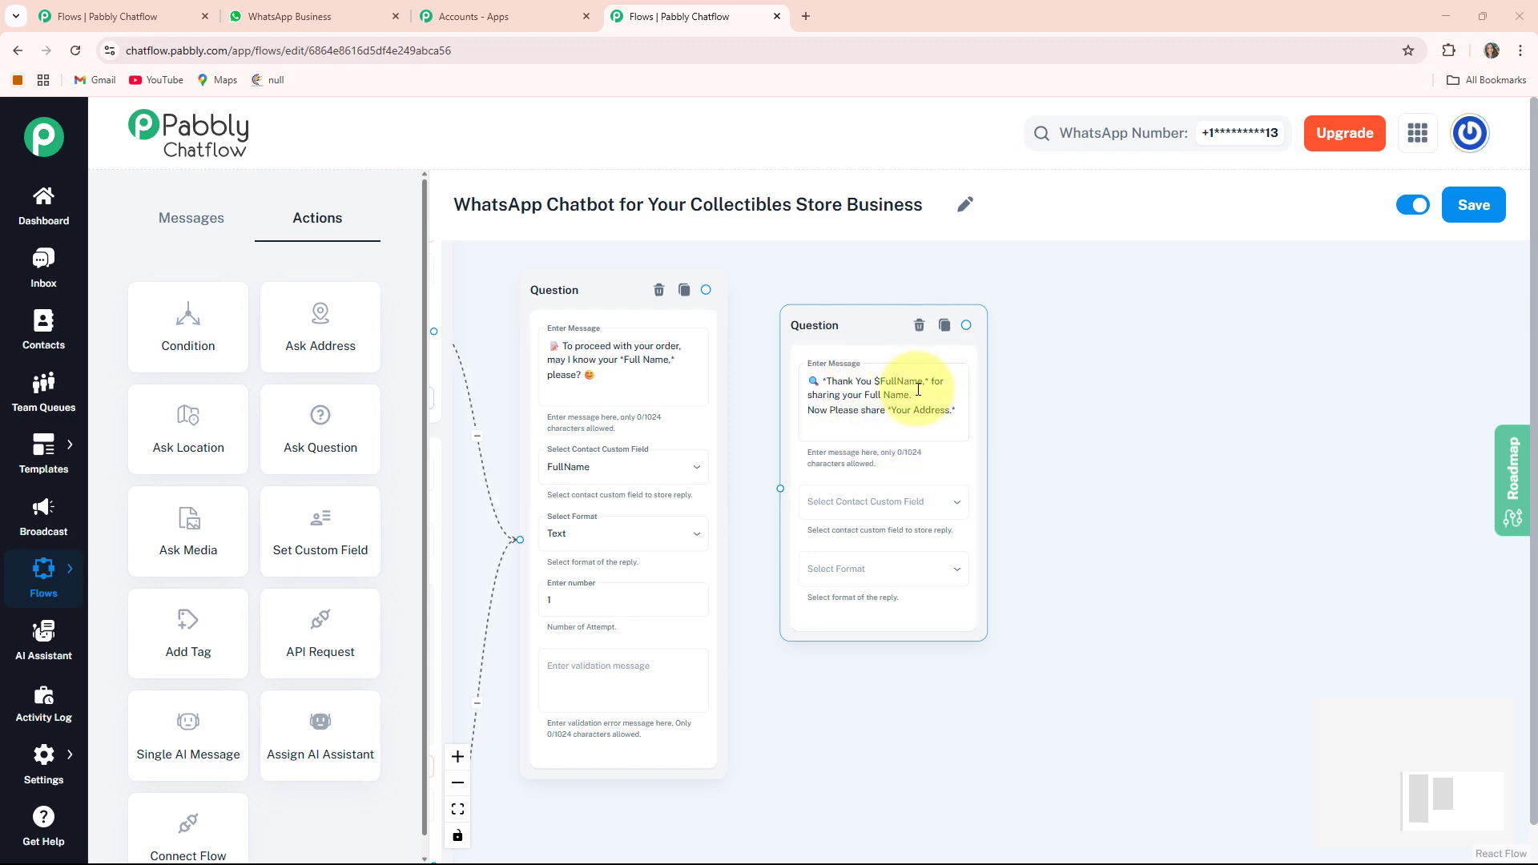
left_click(871, 385)
scroll(890, 395, "up", 3)
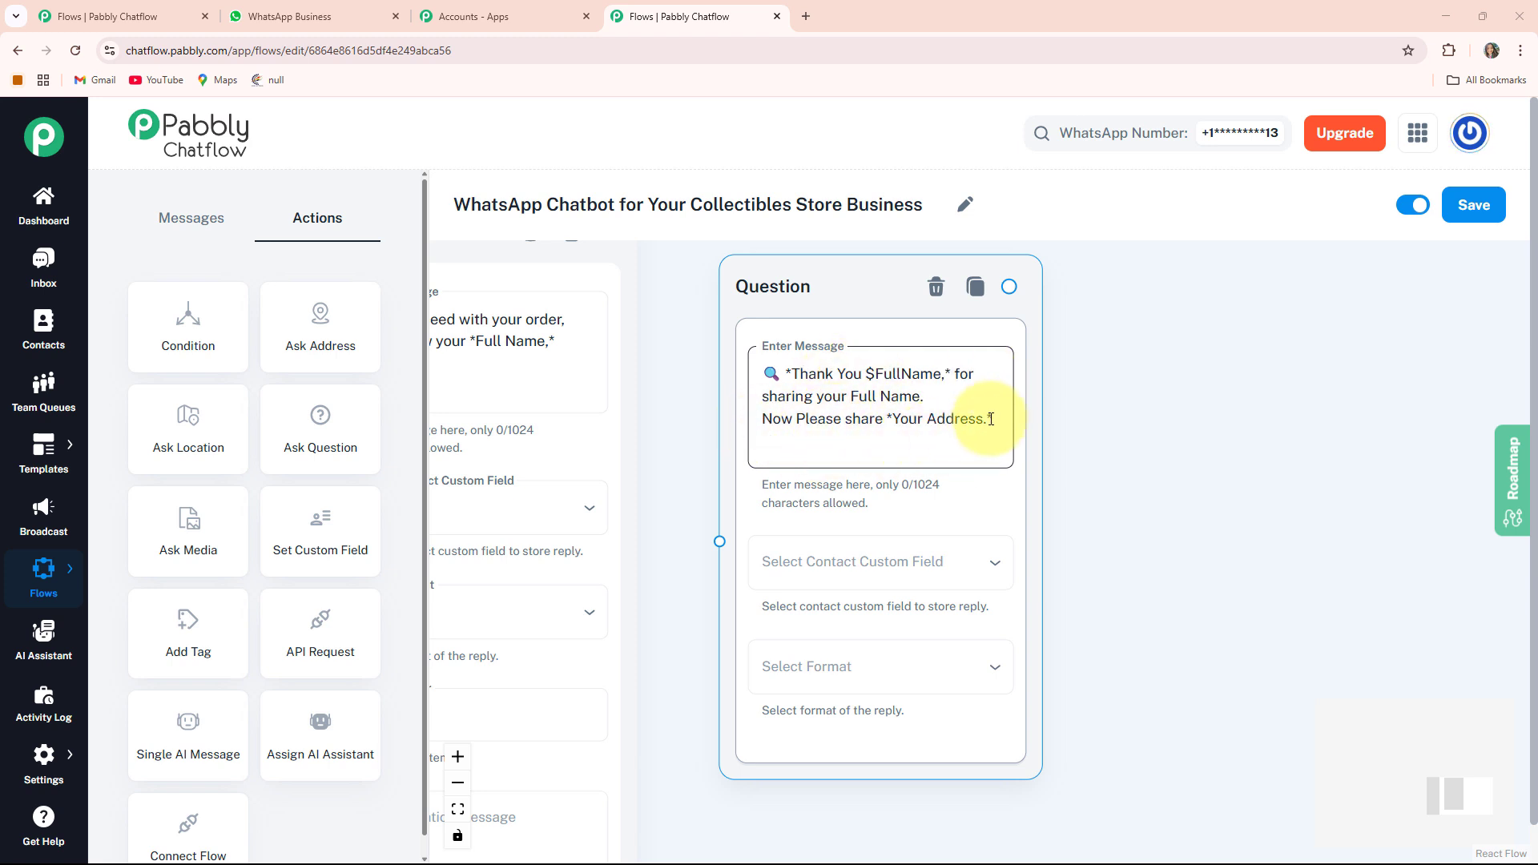
- Store this question's reply in the Address contact custom field with reply format Text
left_click_drag(1157, 604, 1142, 550)
left_click(963, 511)
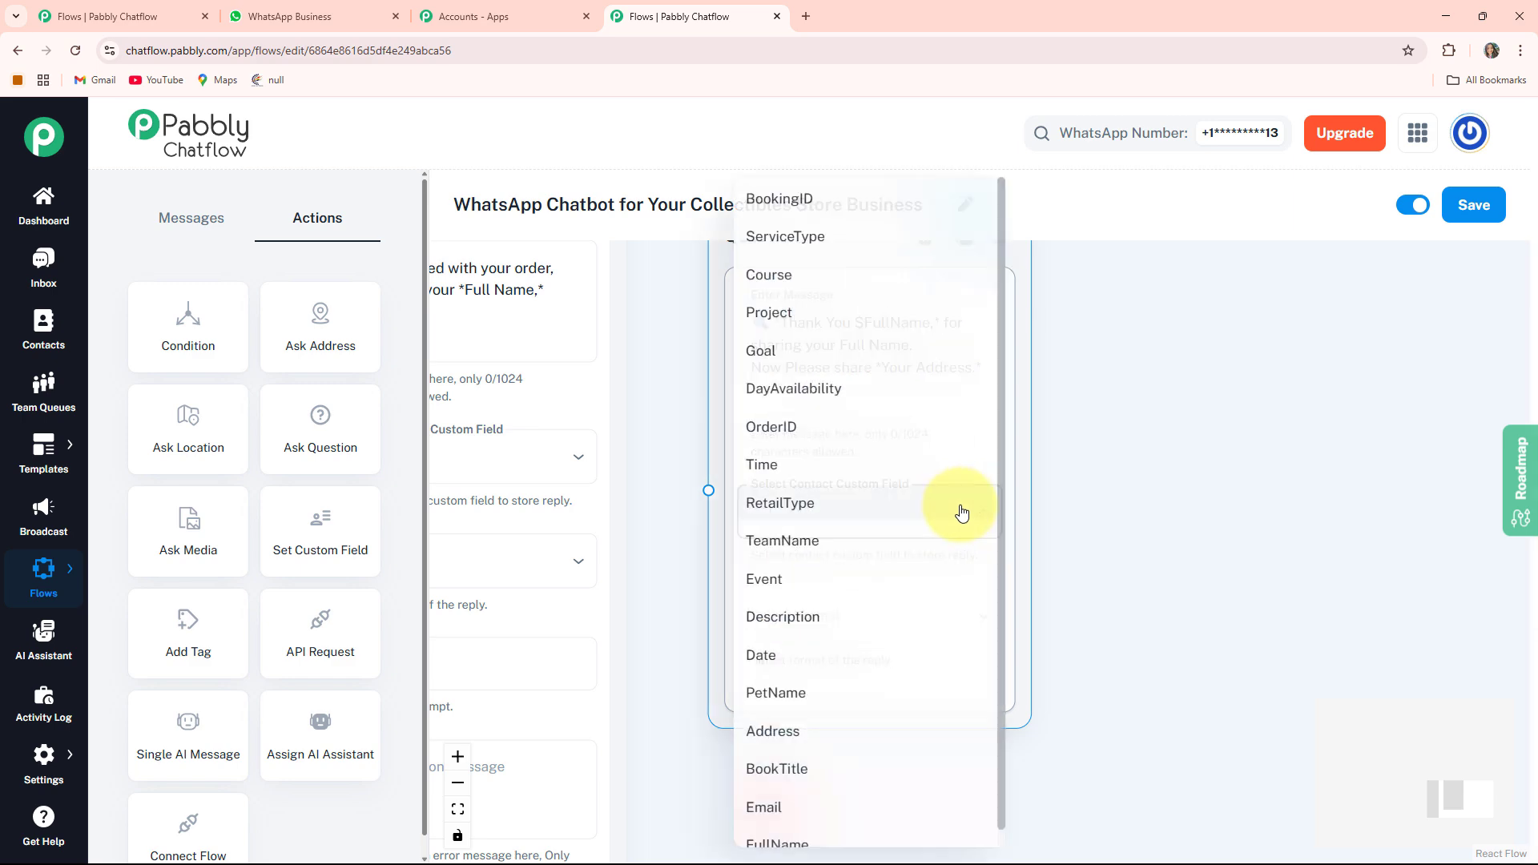
left_click(796, 731)
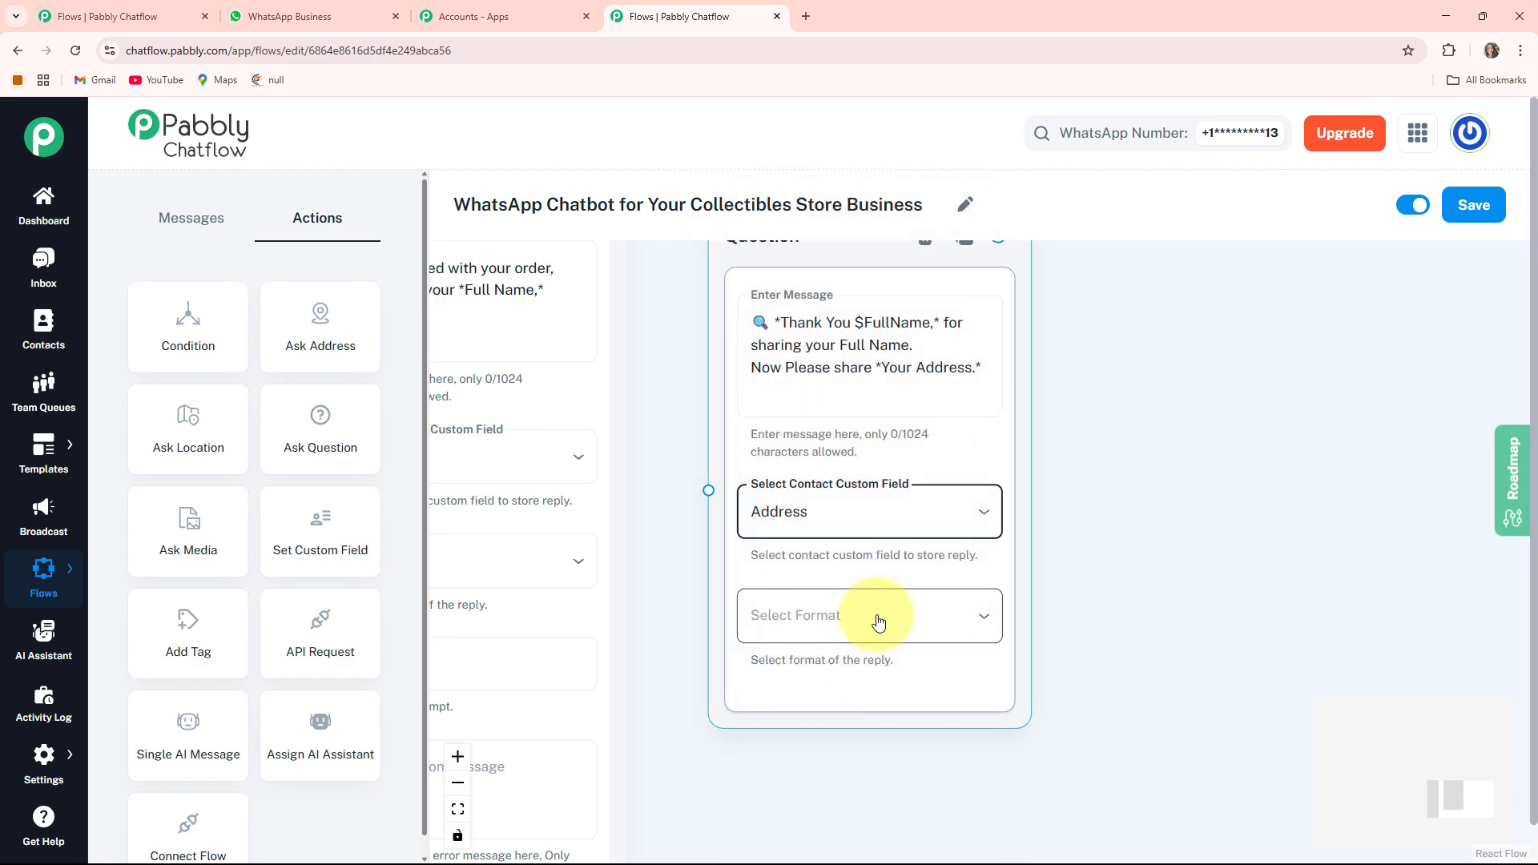
left_click(879, 622)
left_click(815, 639)
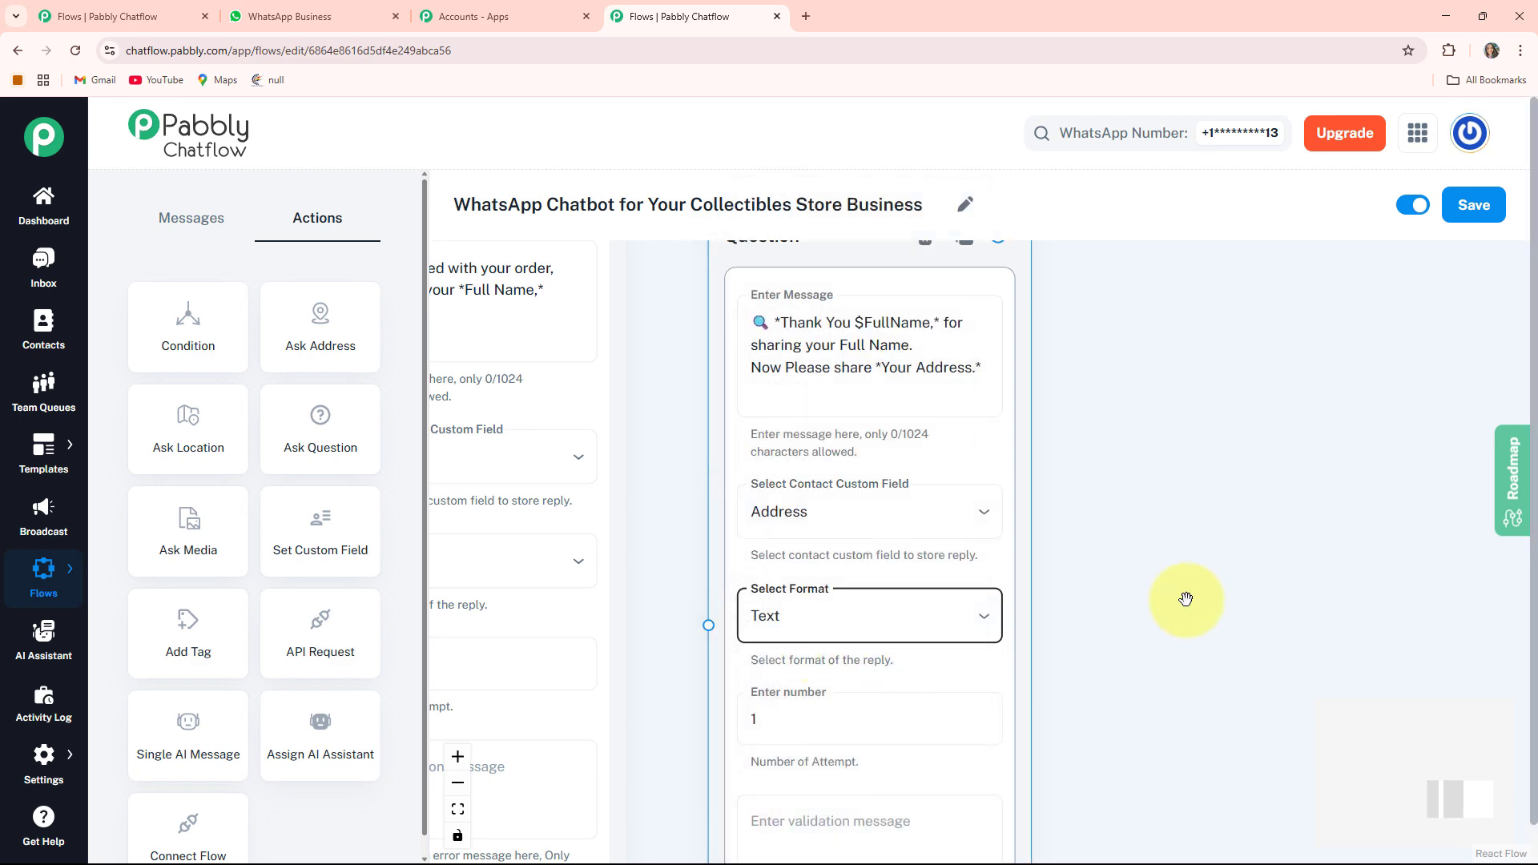
scroll(1185, 599, "down", 3)
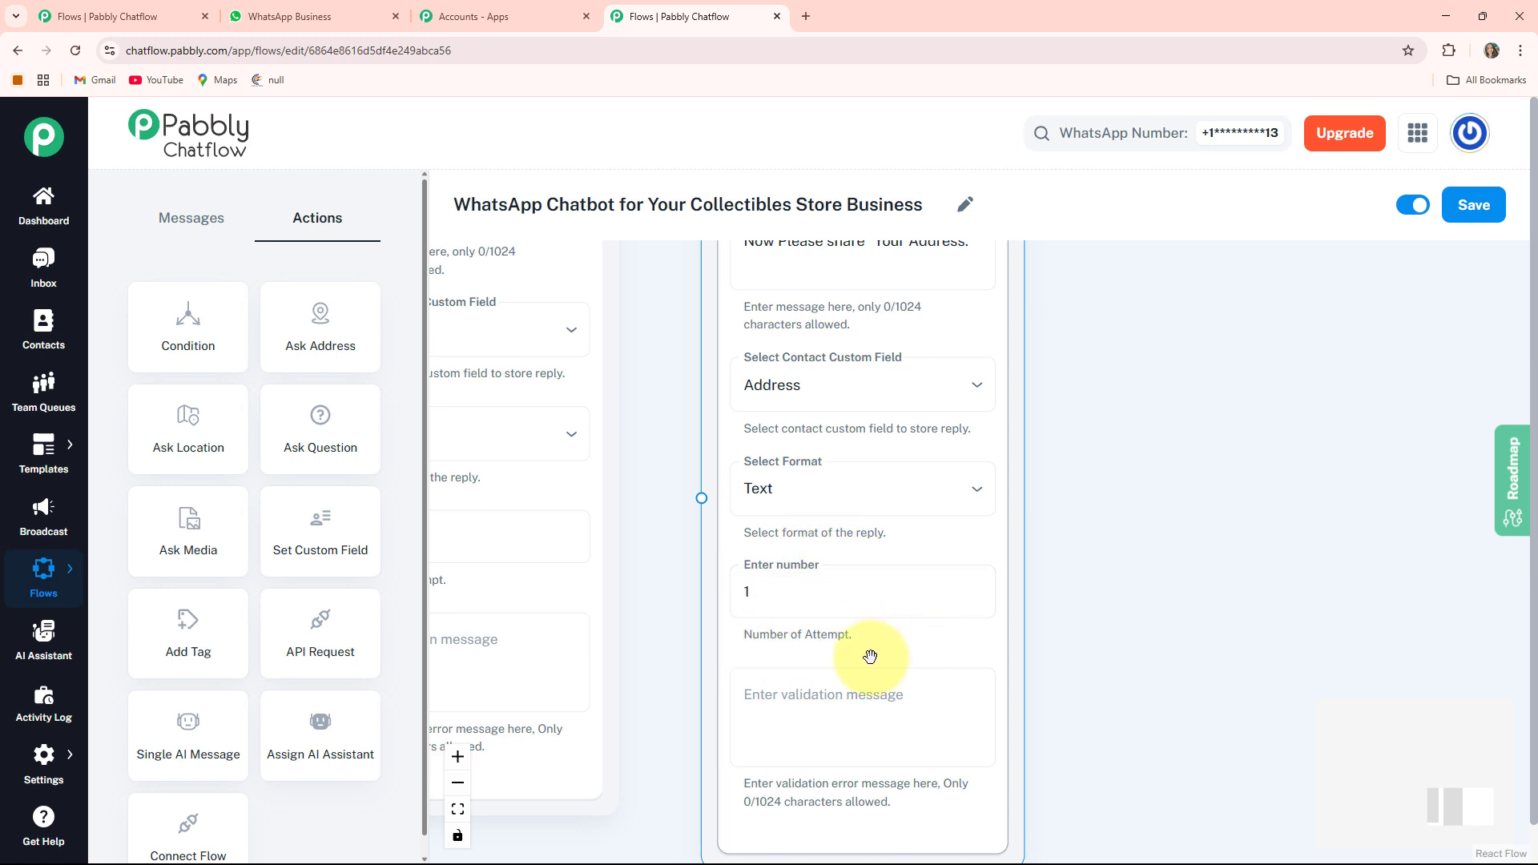
left_click(783, 607)
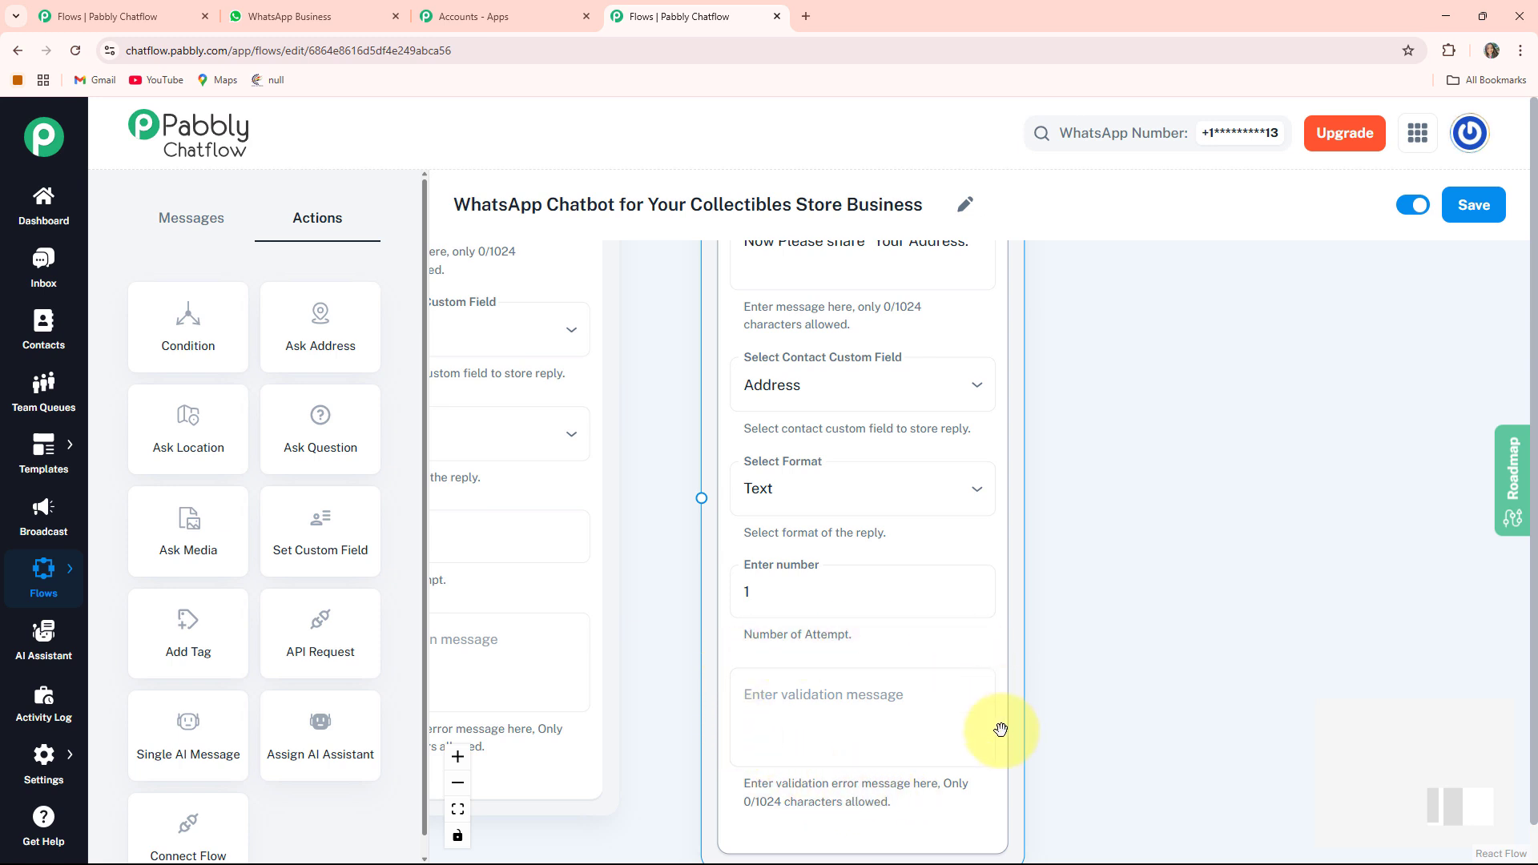
- Add a Text + Button message after the Address question and paste the order confirmation text showing the $Address delivery address
left_click_drag(644, 348, 679, 657)
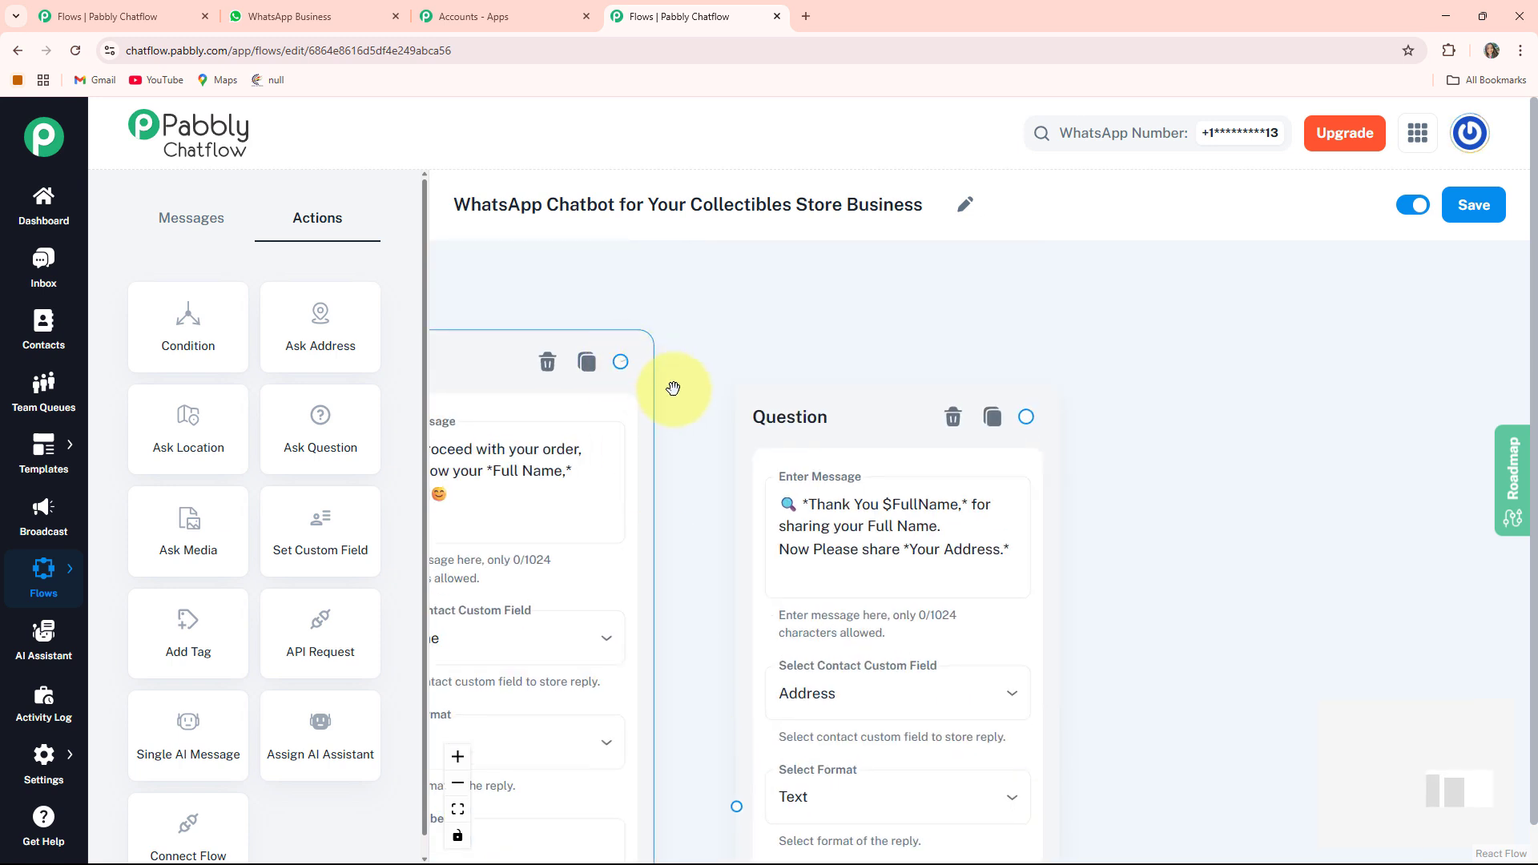
left_click(457, 809)
scroll(903, 611, "up", 5)
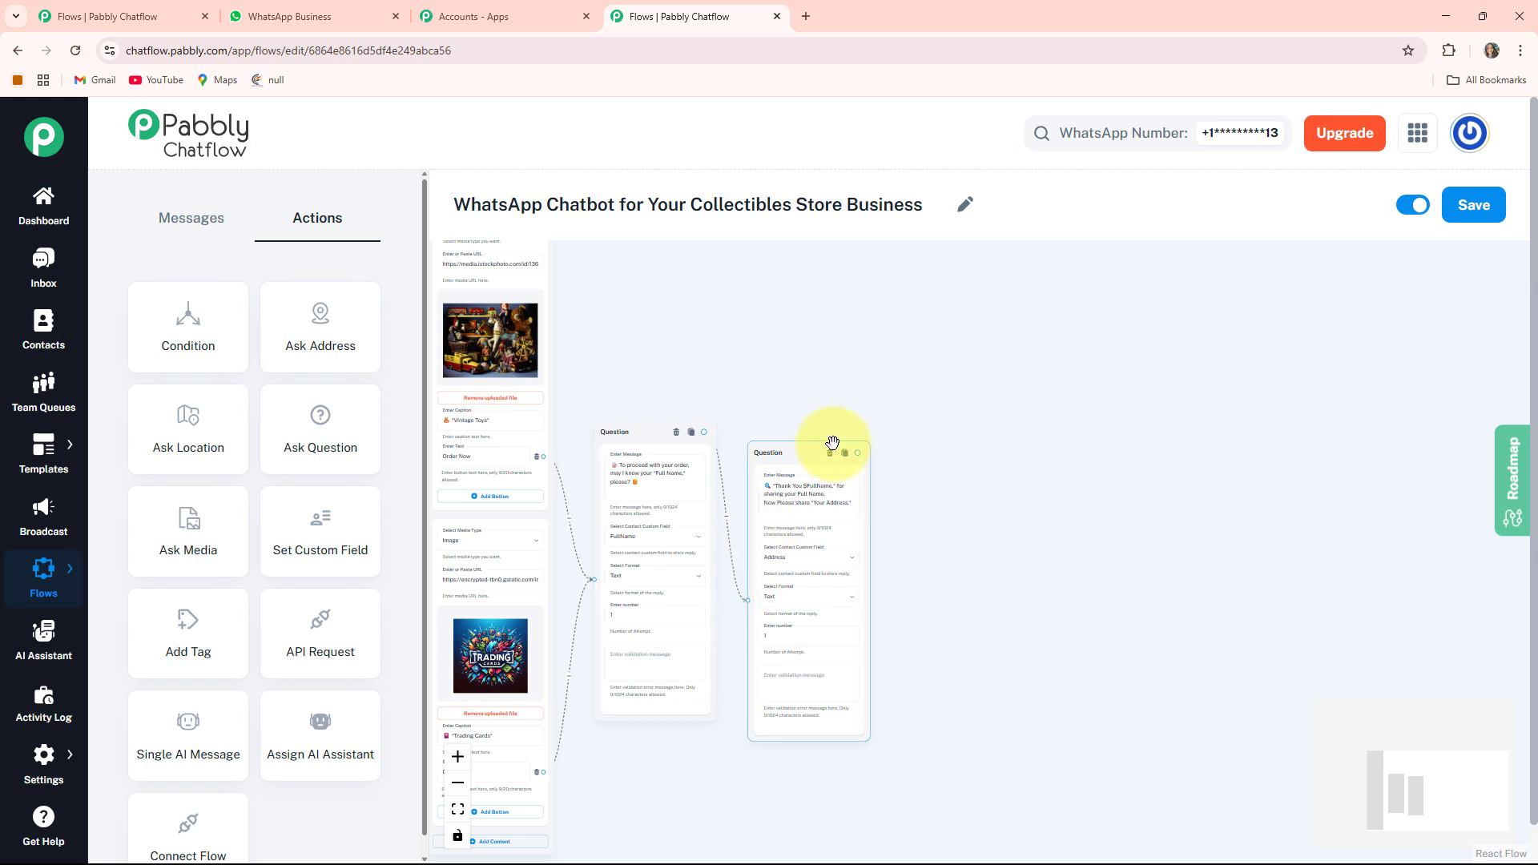
left_click_drag(1006, 713, 953, 628)
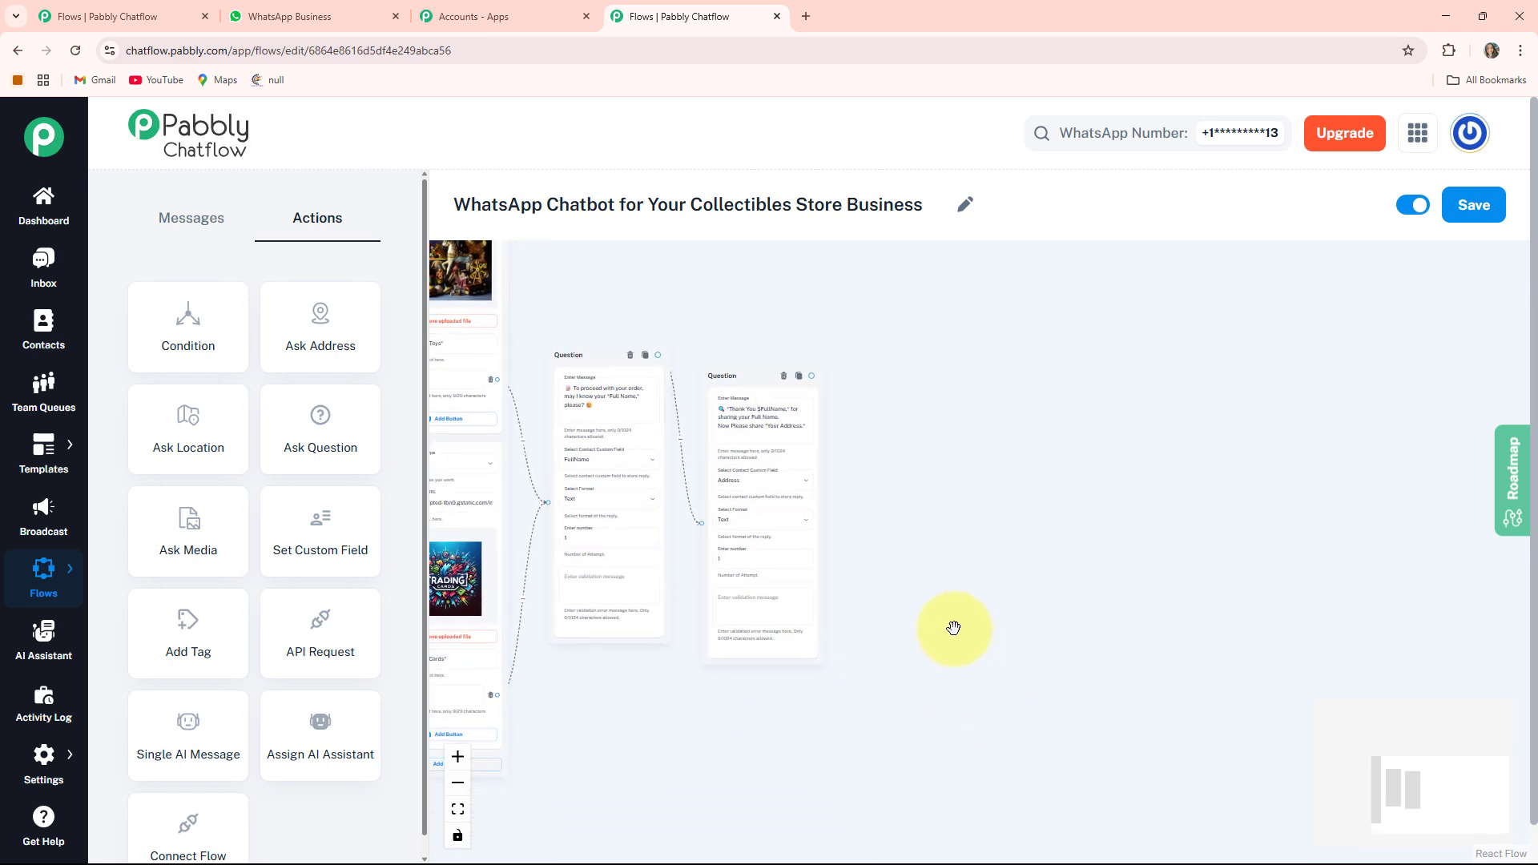
scroll(941, 606, "up", 2)
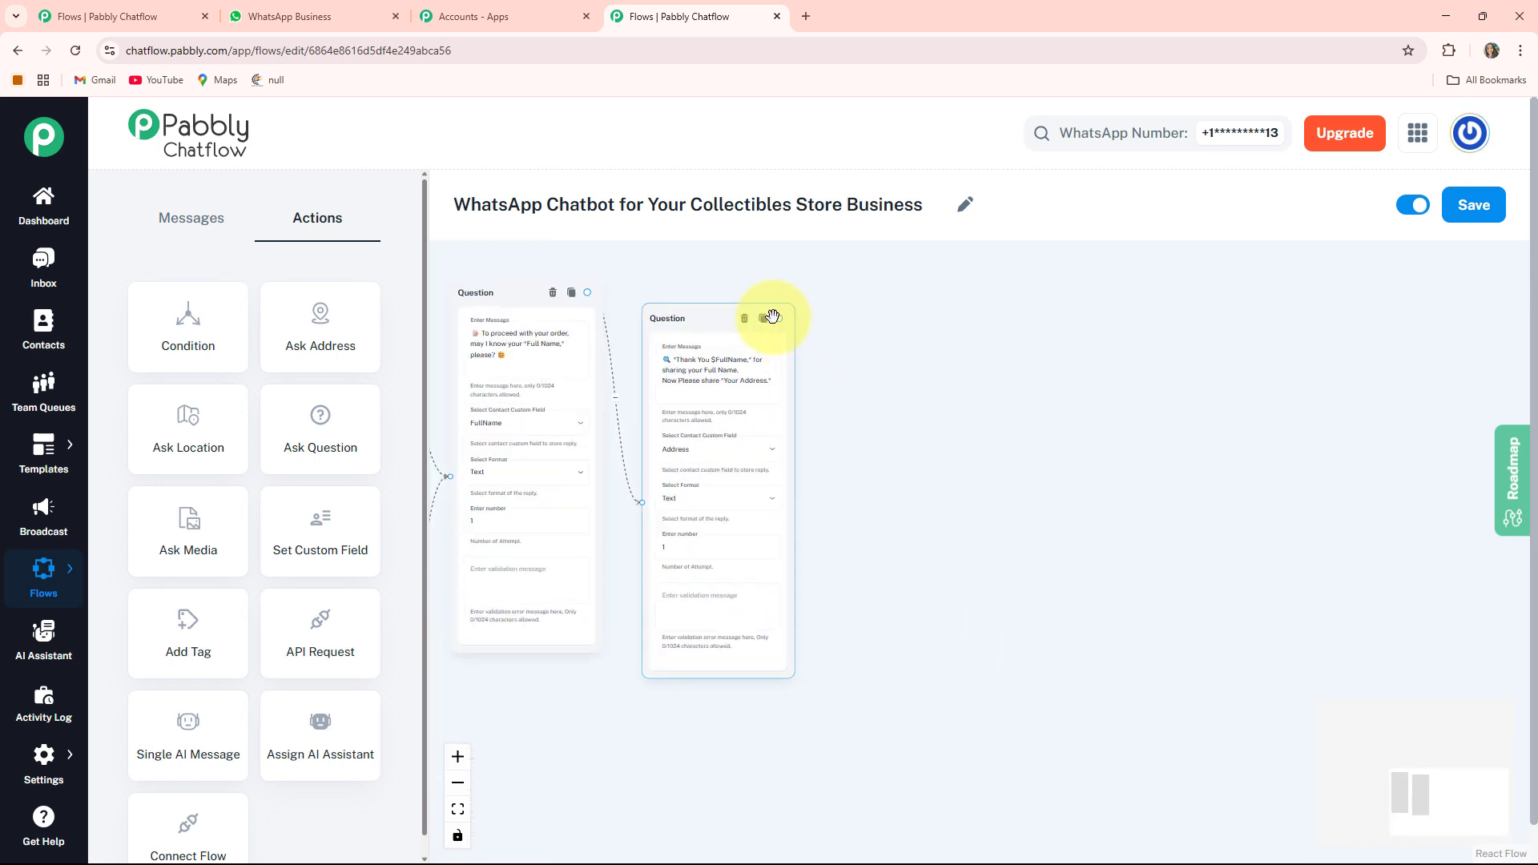
left_click_drag(881, 481, 933, 415)
left_click(877, 517)
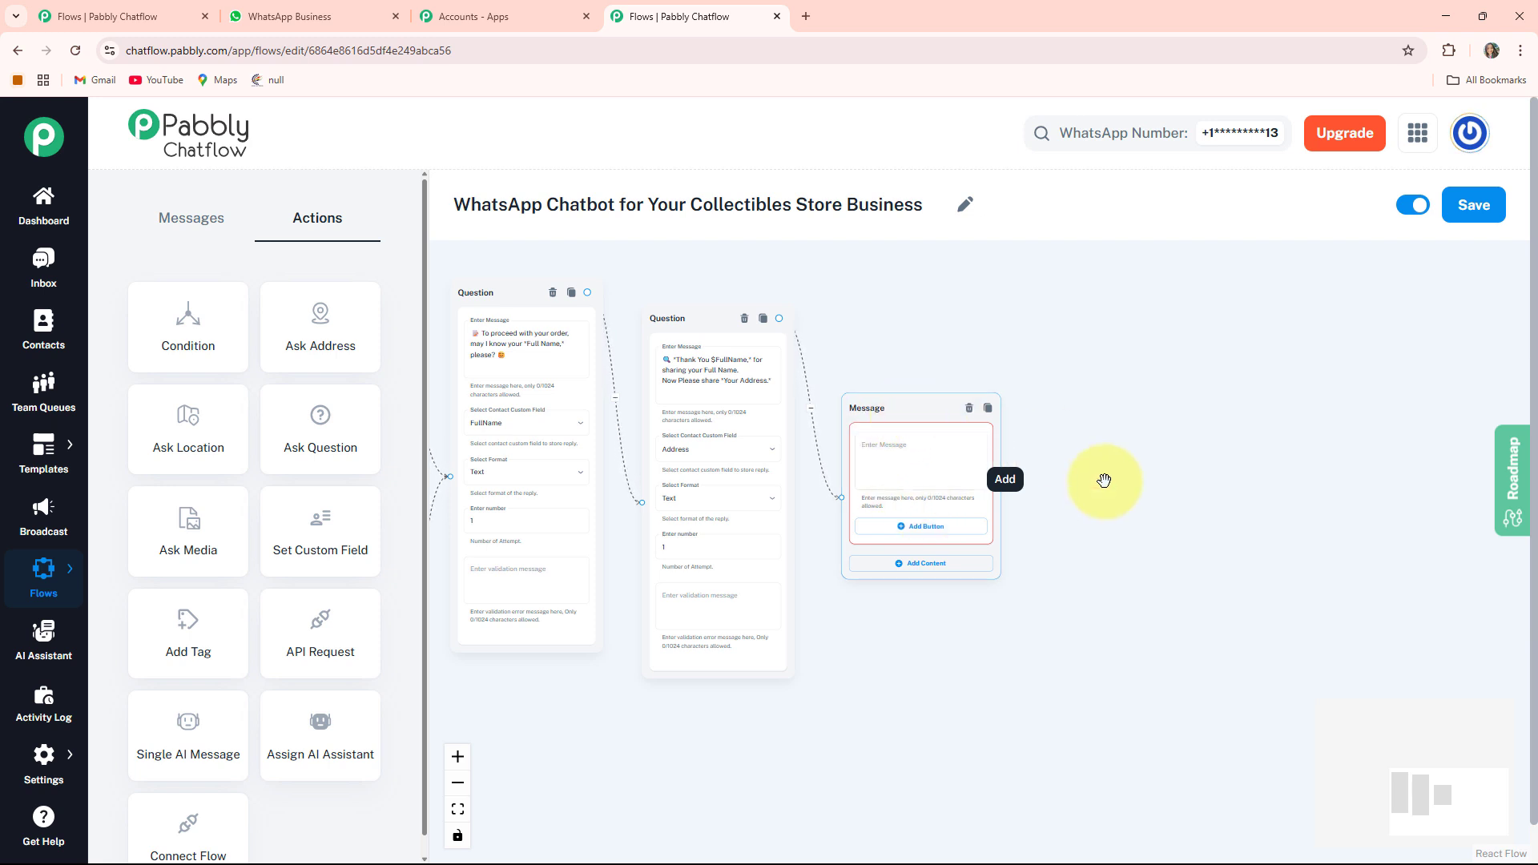
scroll(1104, 481, "up", 5)
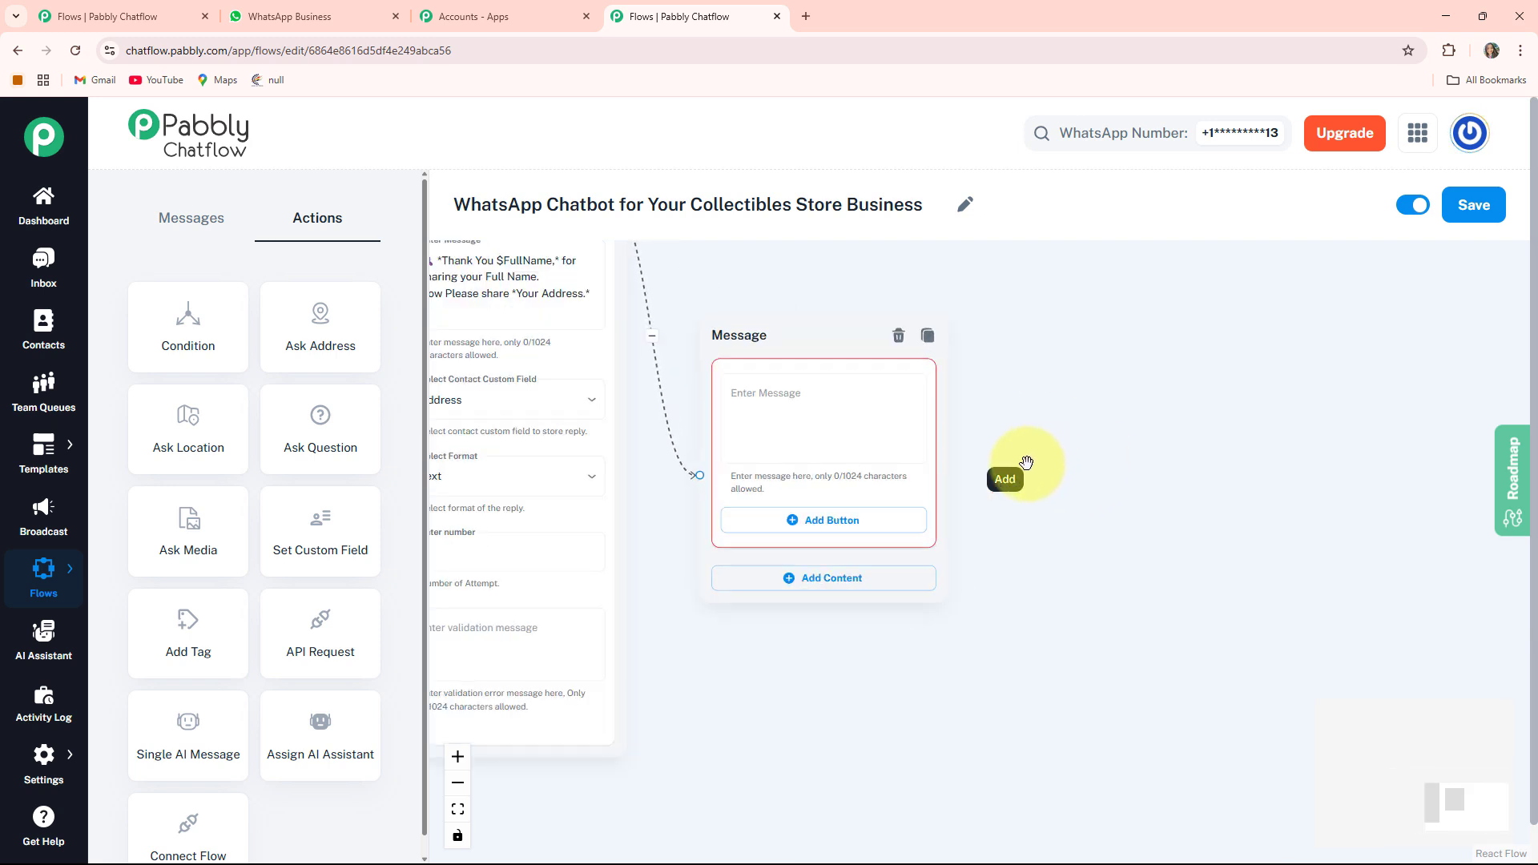
left_click(801, 417)
key("ctrl+v")
scroll(881, 440, "up", 2)
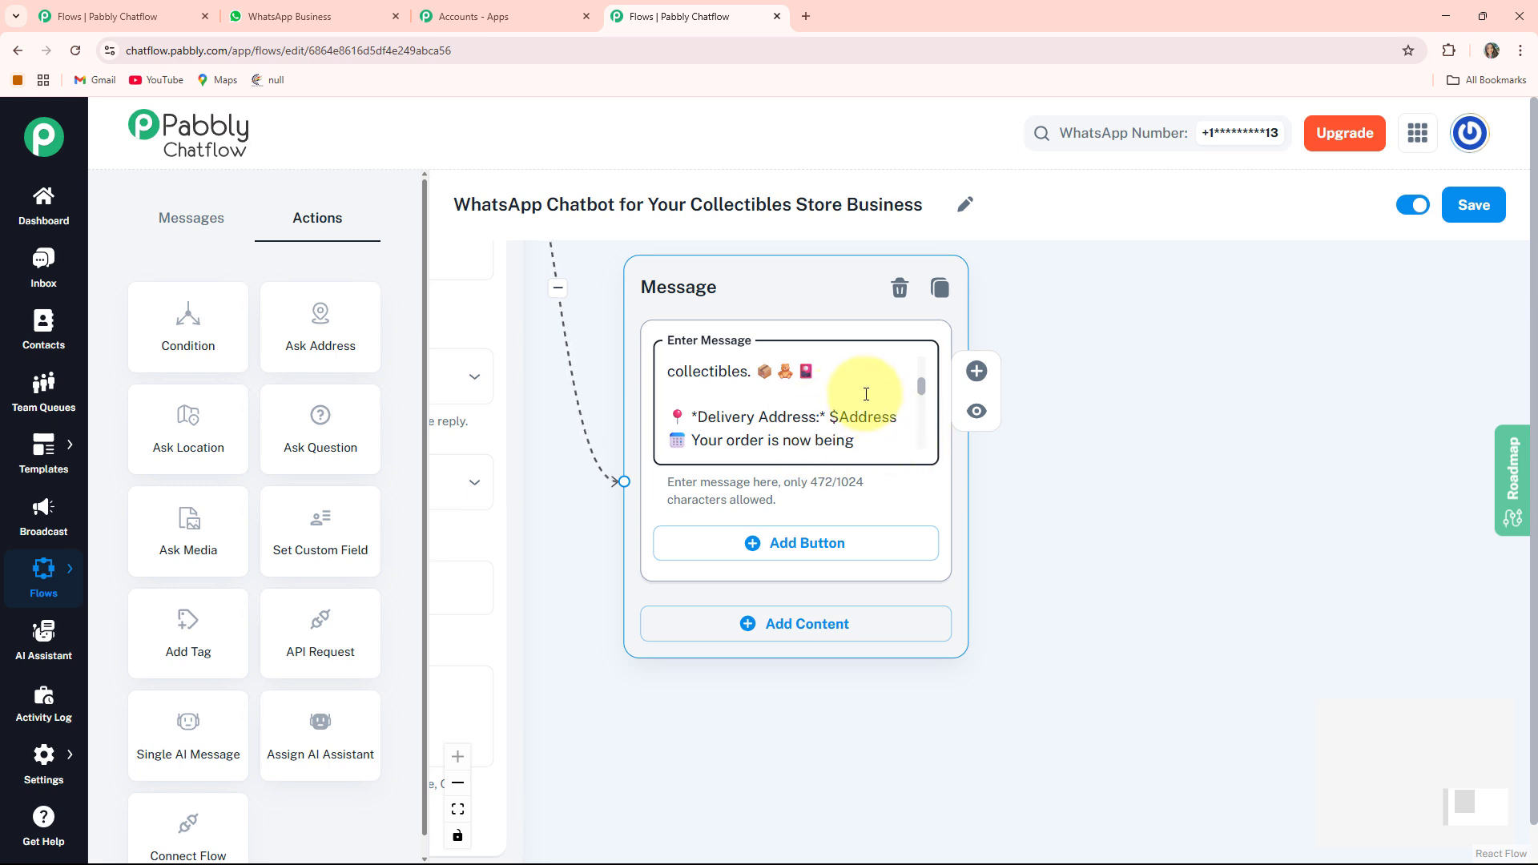
scroll(905, 439, "down", 3)
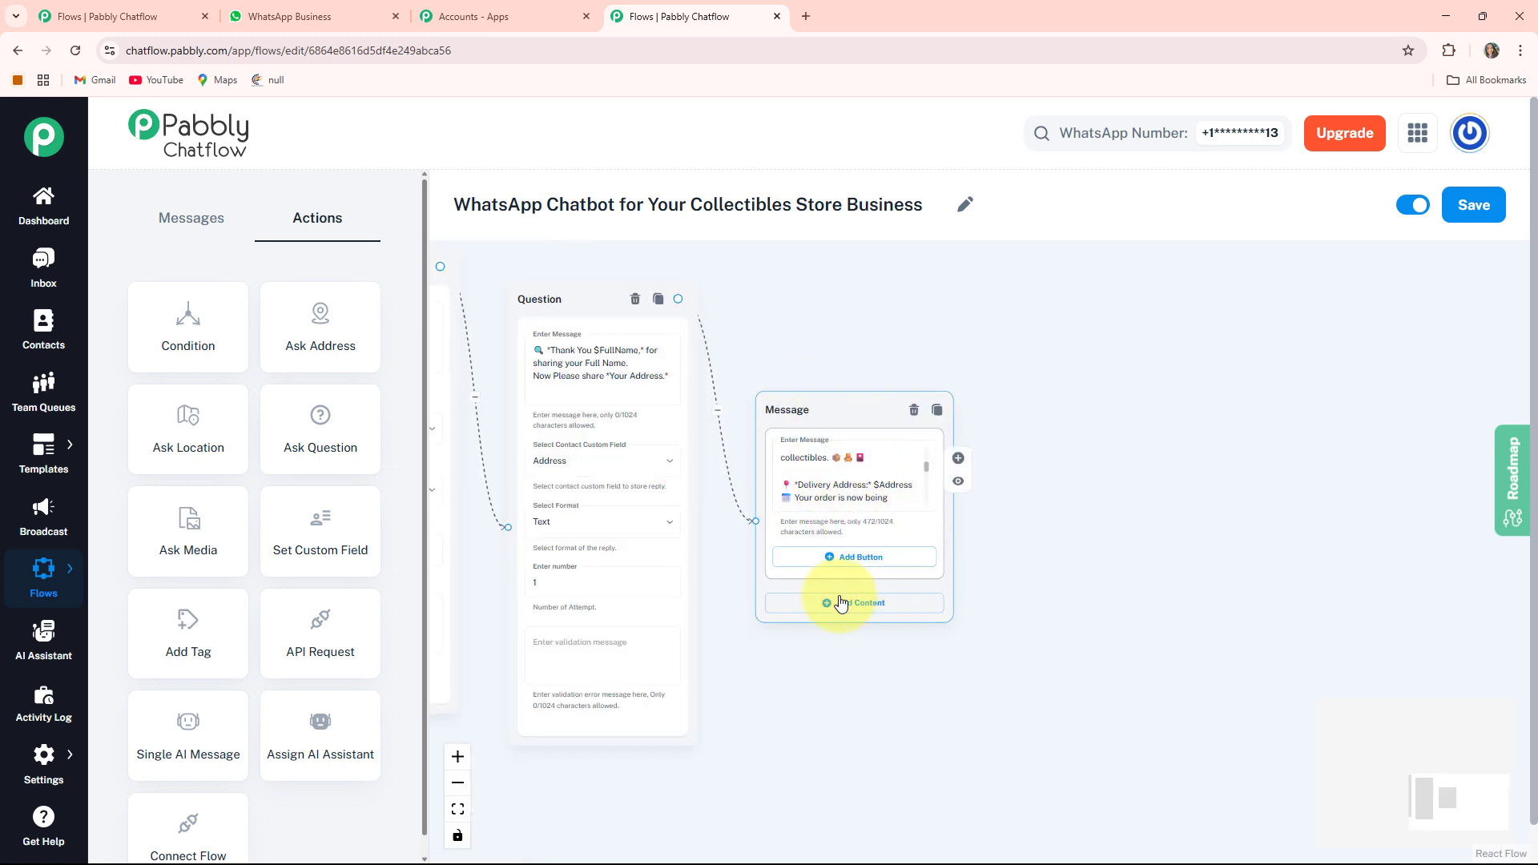
- Connect the Price List button to a new Text + Button message and paste the CollectoHub price list text
left_click(883, 561)
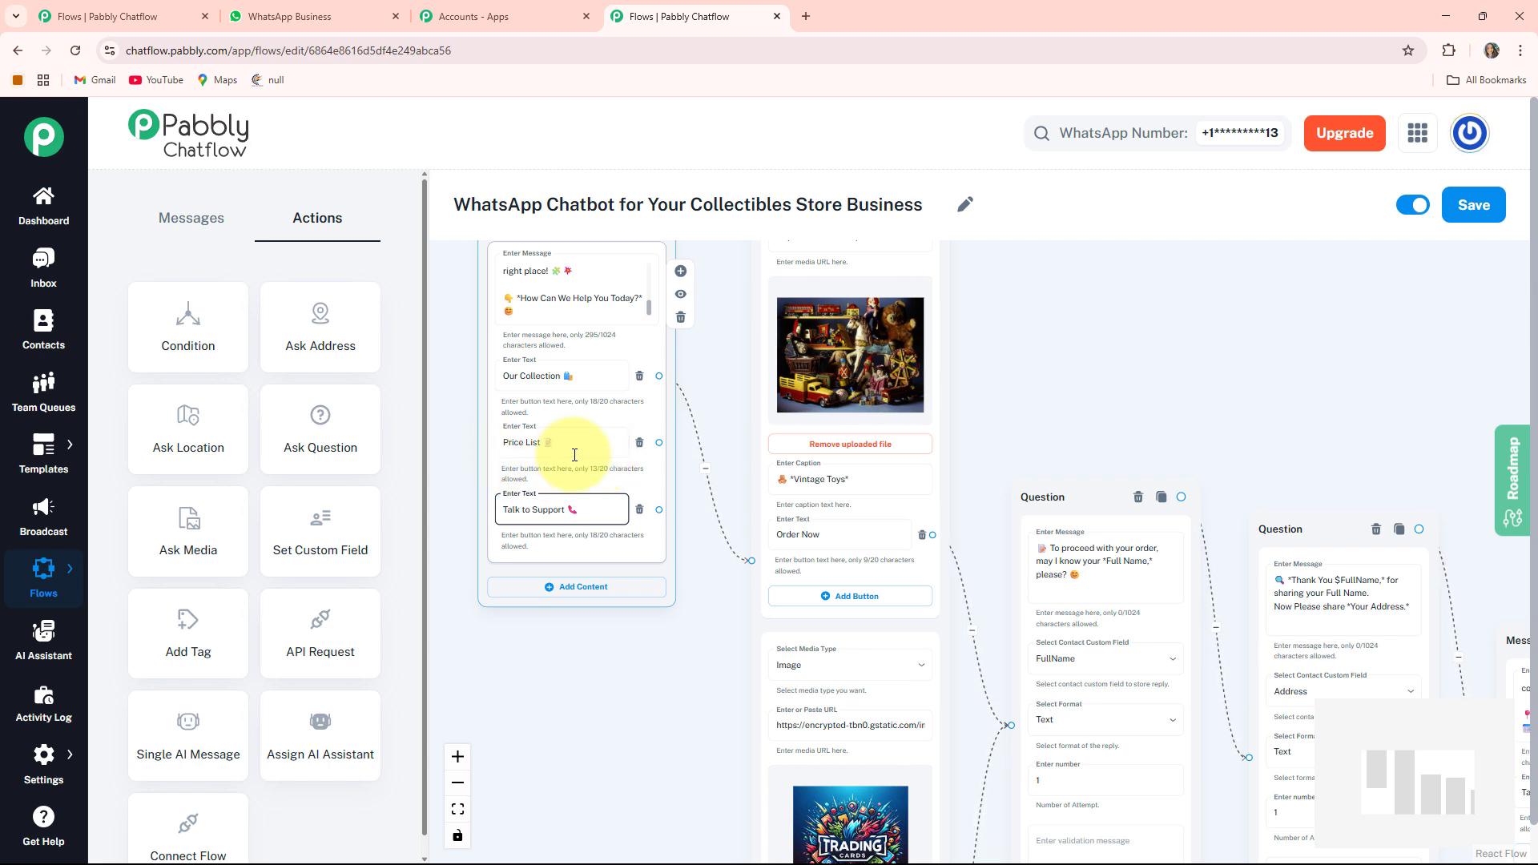
left_click(588, 735)
left_click_drag(569, 699, 571, 788)
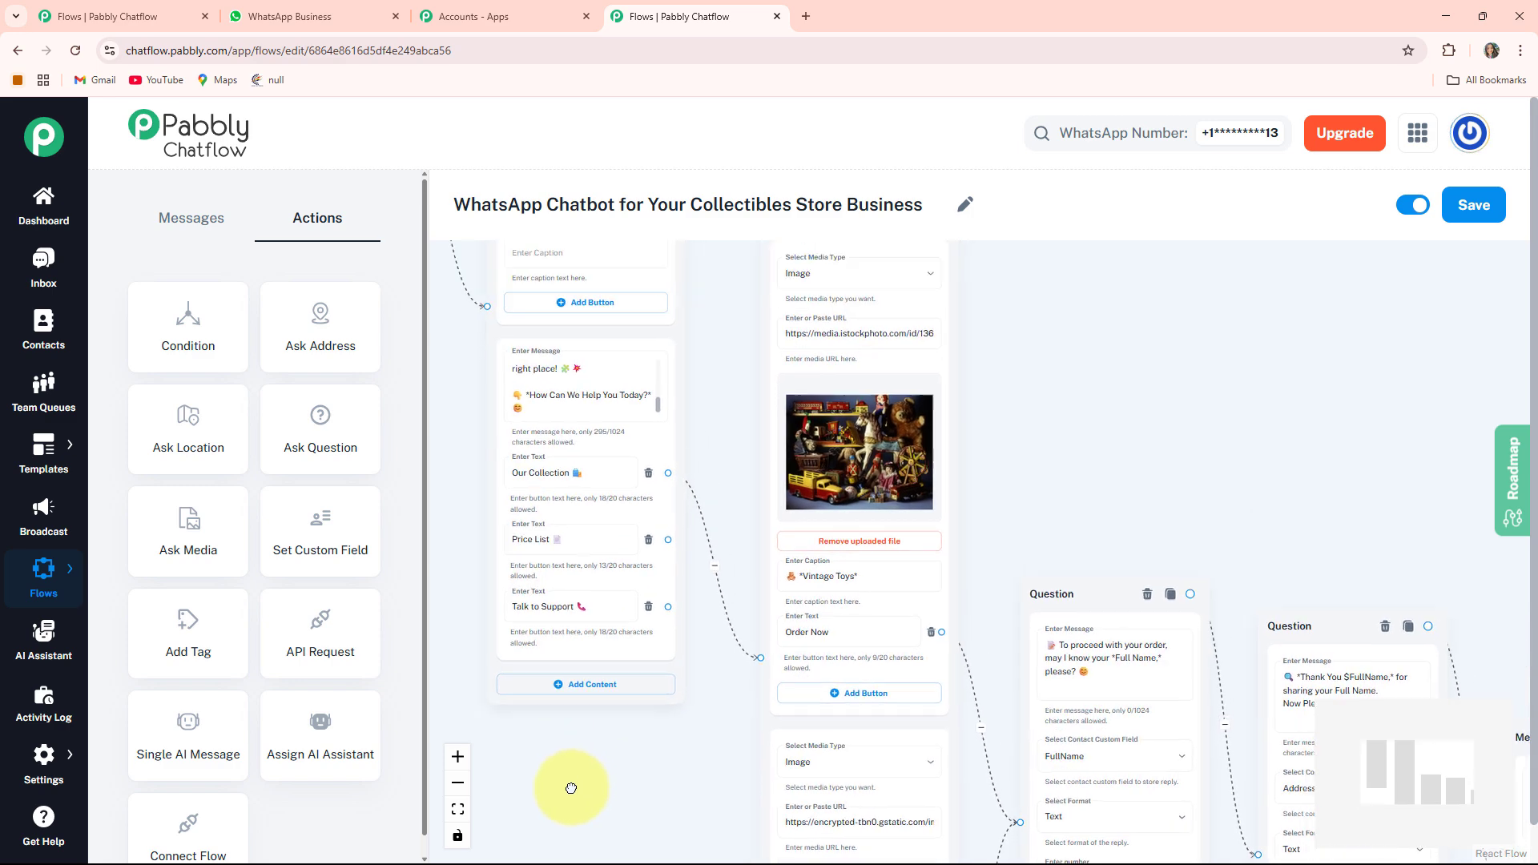
left_click(512, 591)
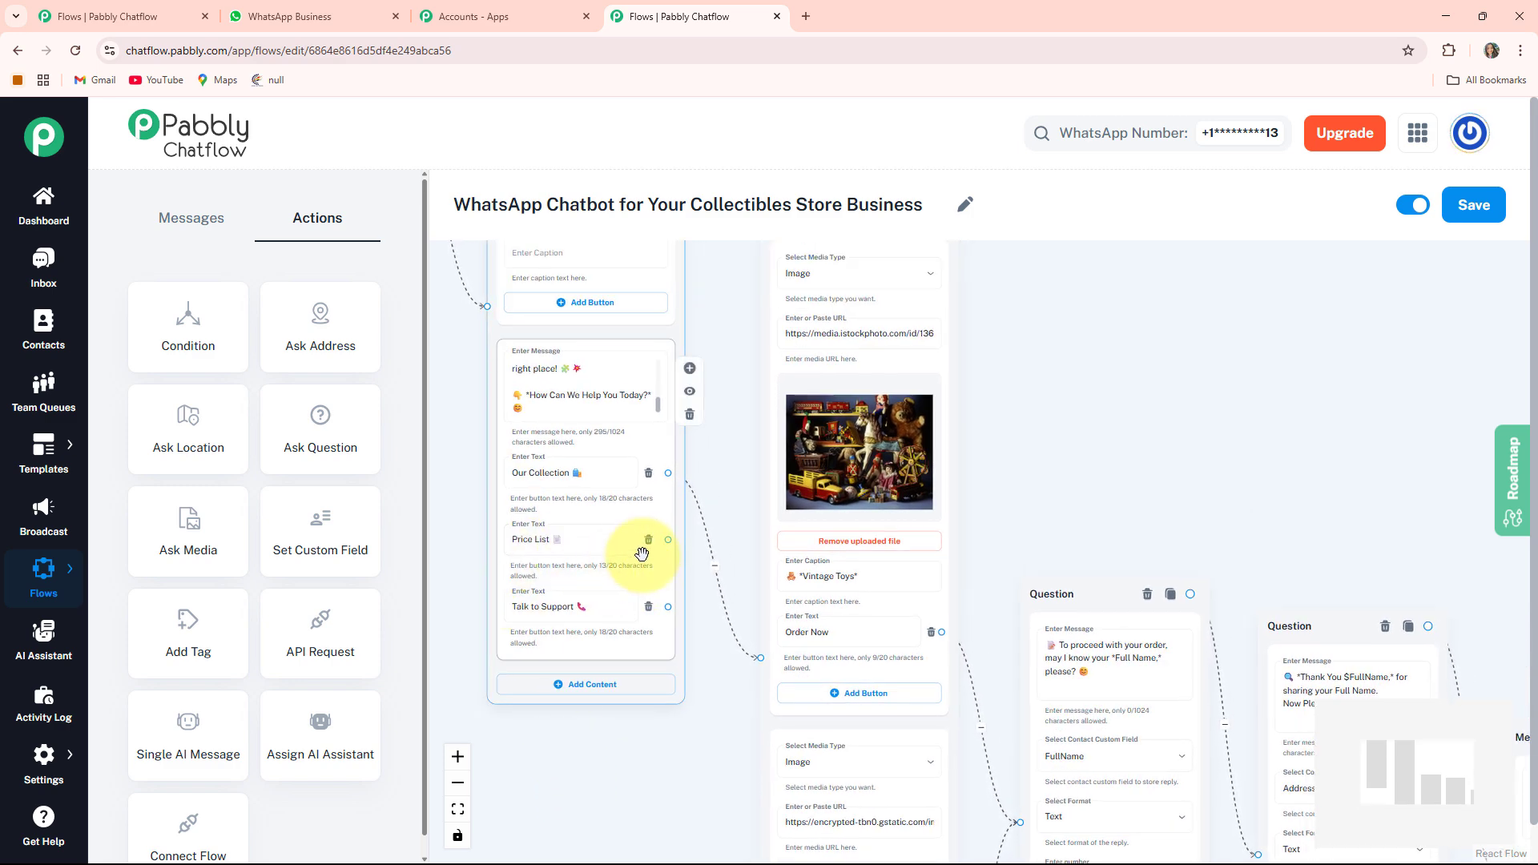
left_click_drag(763, 525, 1150, 347)
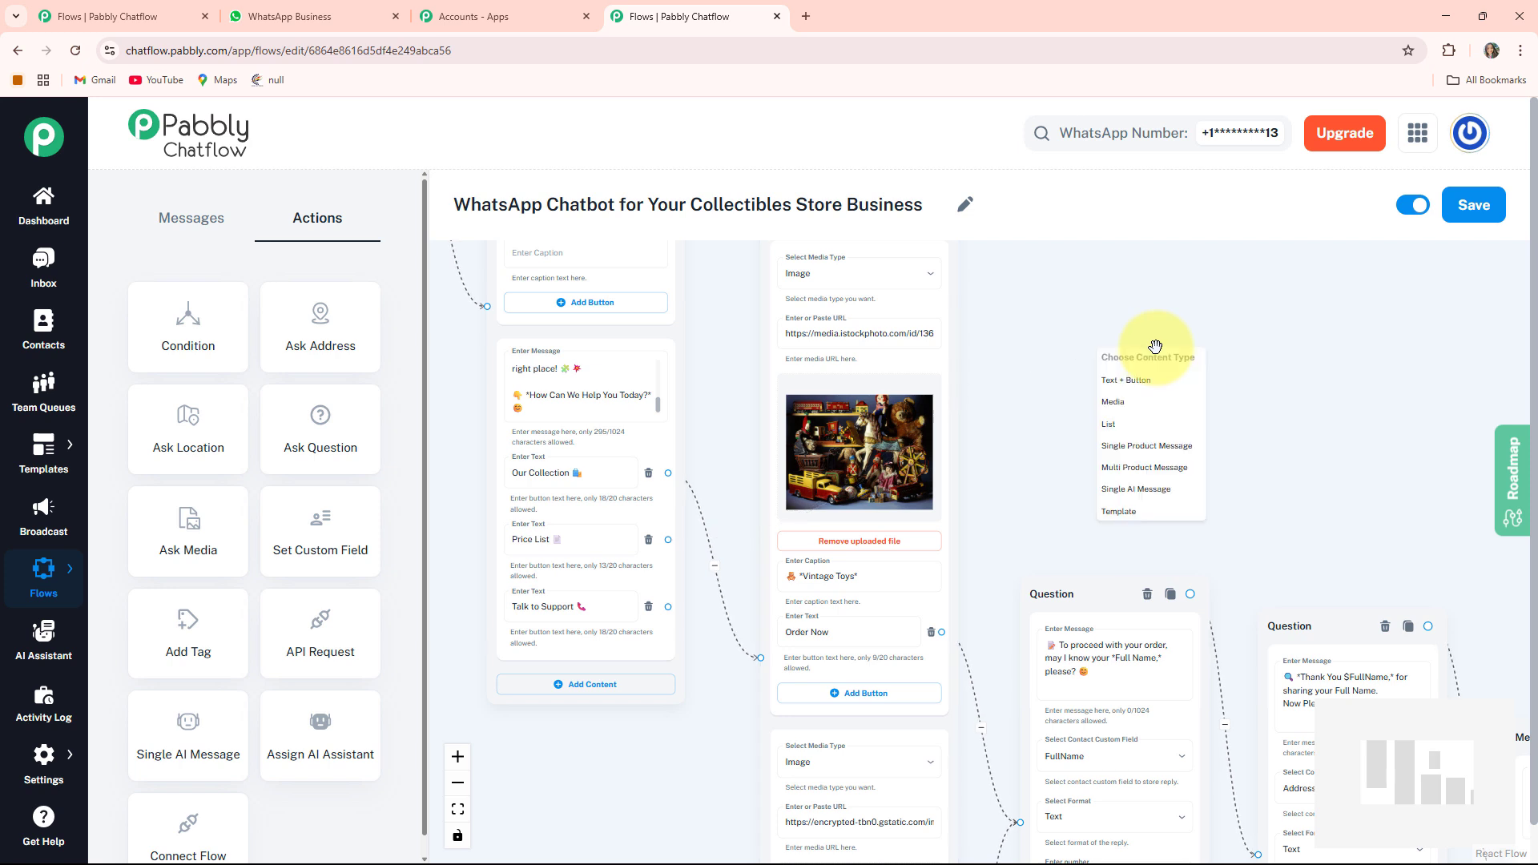
left_click(1136, 384)
left_click_drag(1158, 374, 1075, 332)
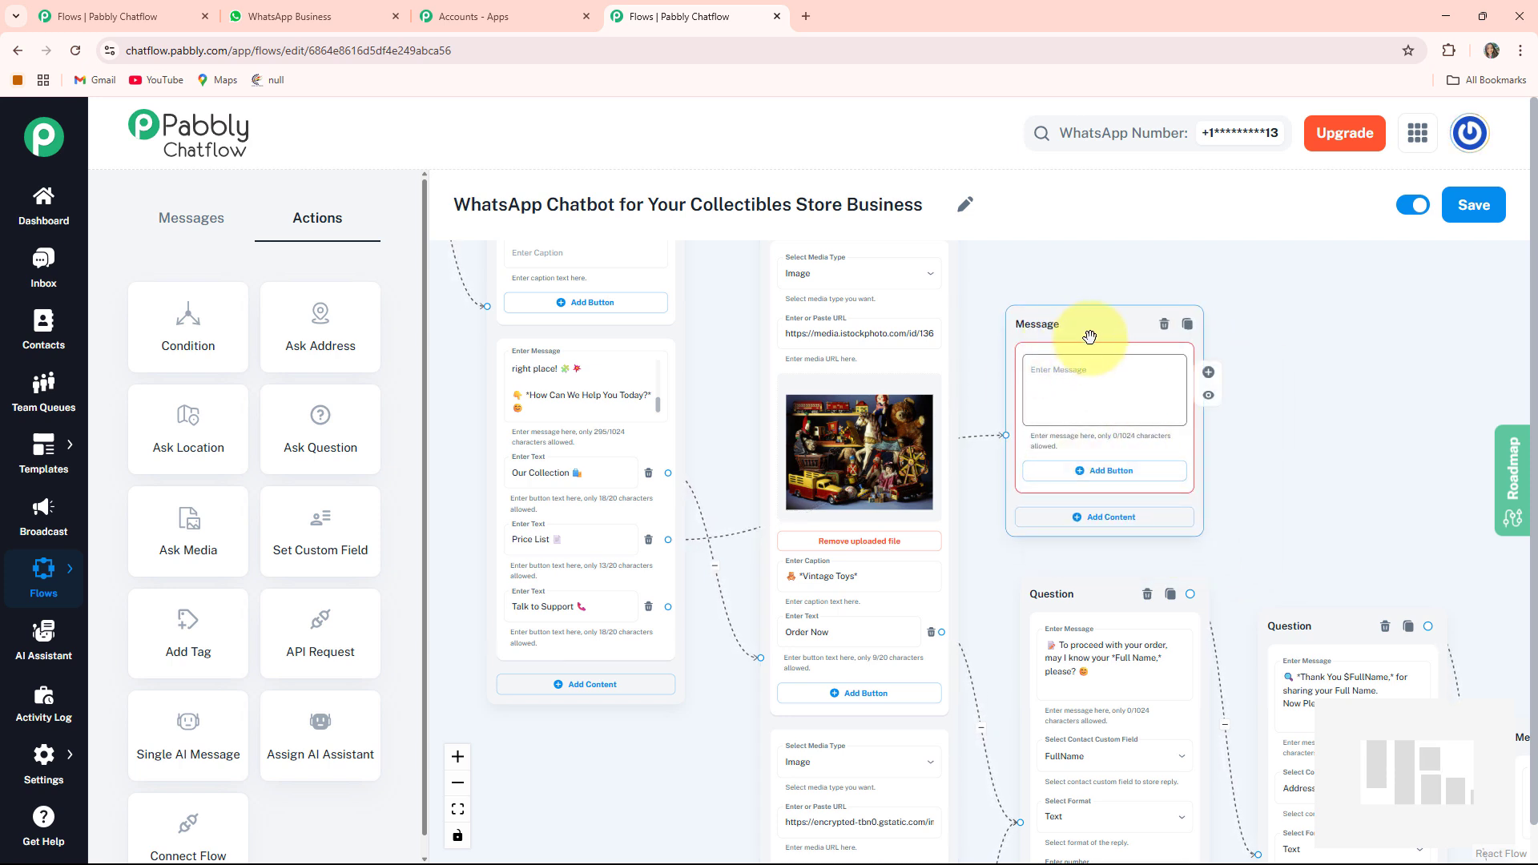
left_click_drag(1286, 475, 1118, 489)
left_click_drag(908, 346, 960, 348)
left_click(971, 389)
key("ctrl+v")
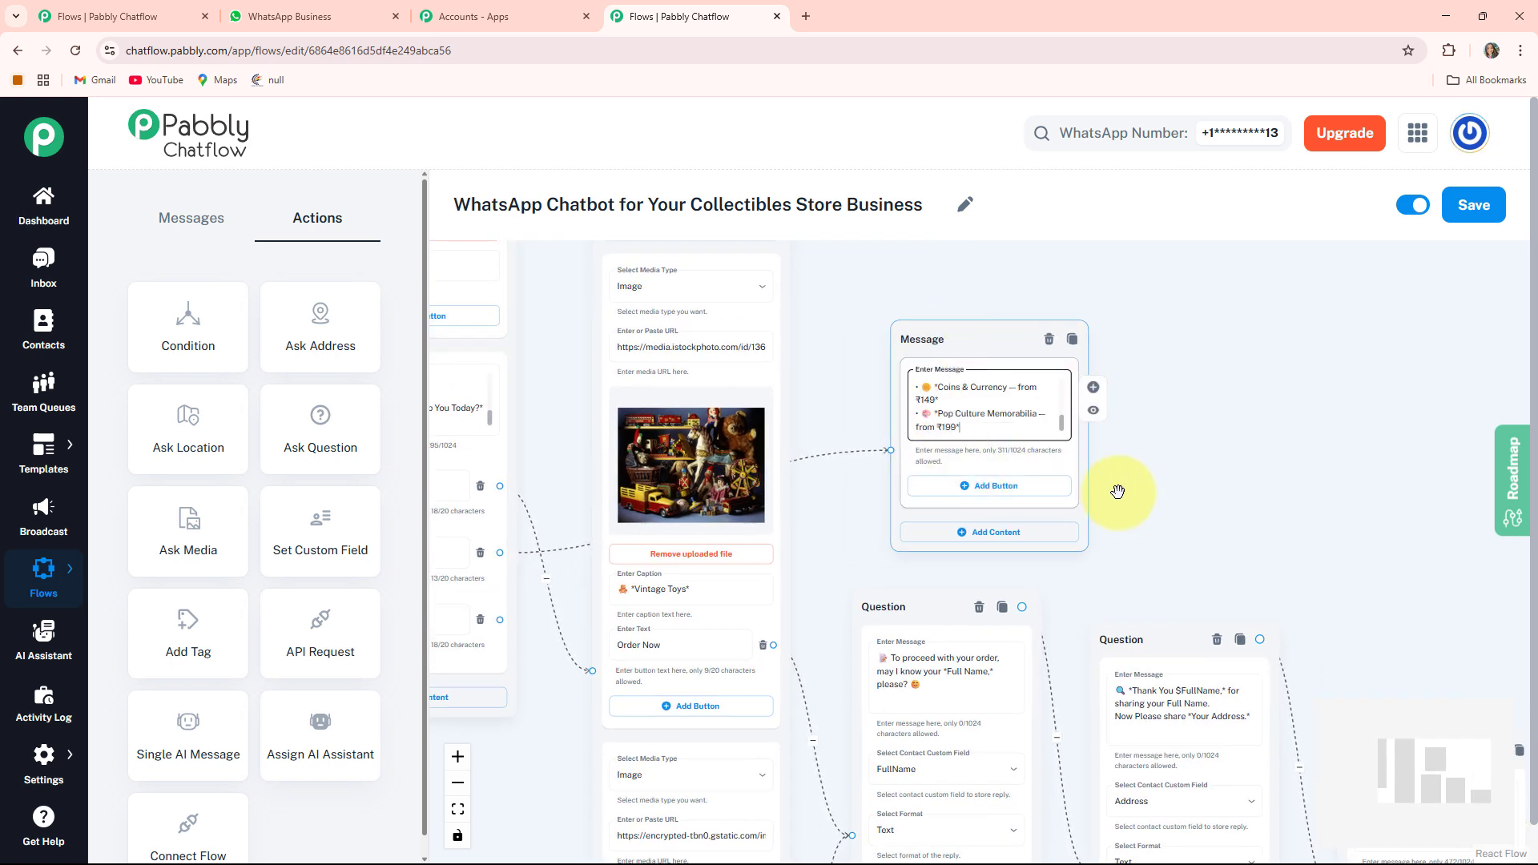
- Connect the Talk to Support button to a new Text + Button message node placed below the welcome message
left_click(850, 604)
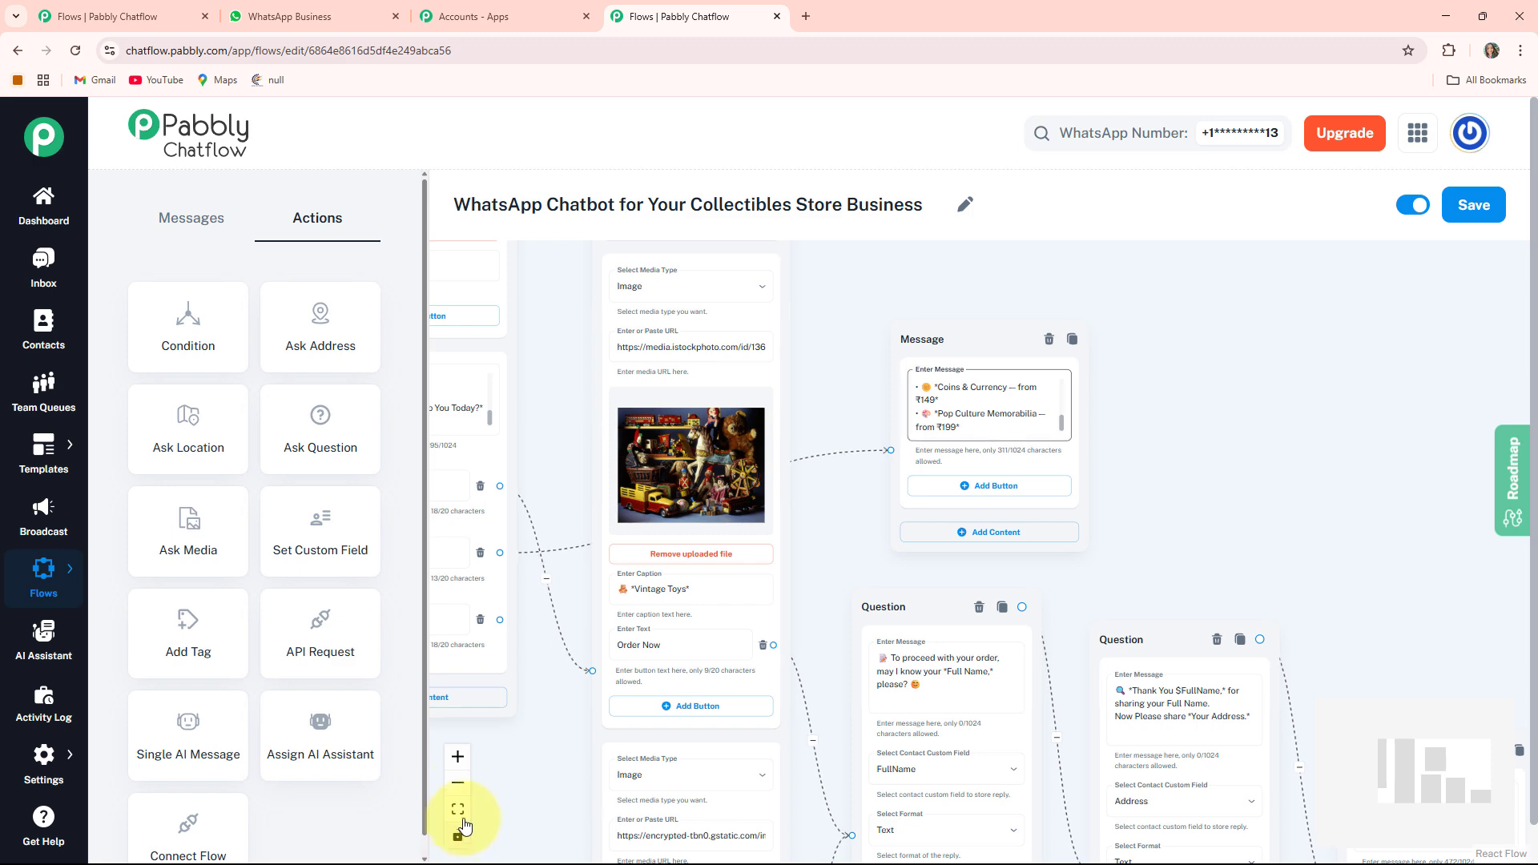
left_click(467, 815)
scroll(561, 592, "up", 5)
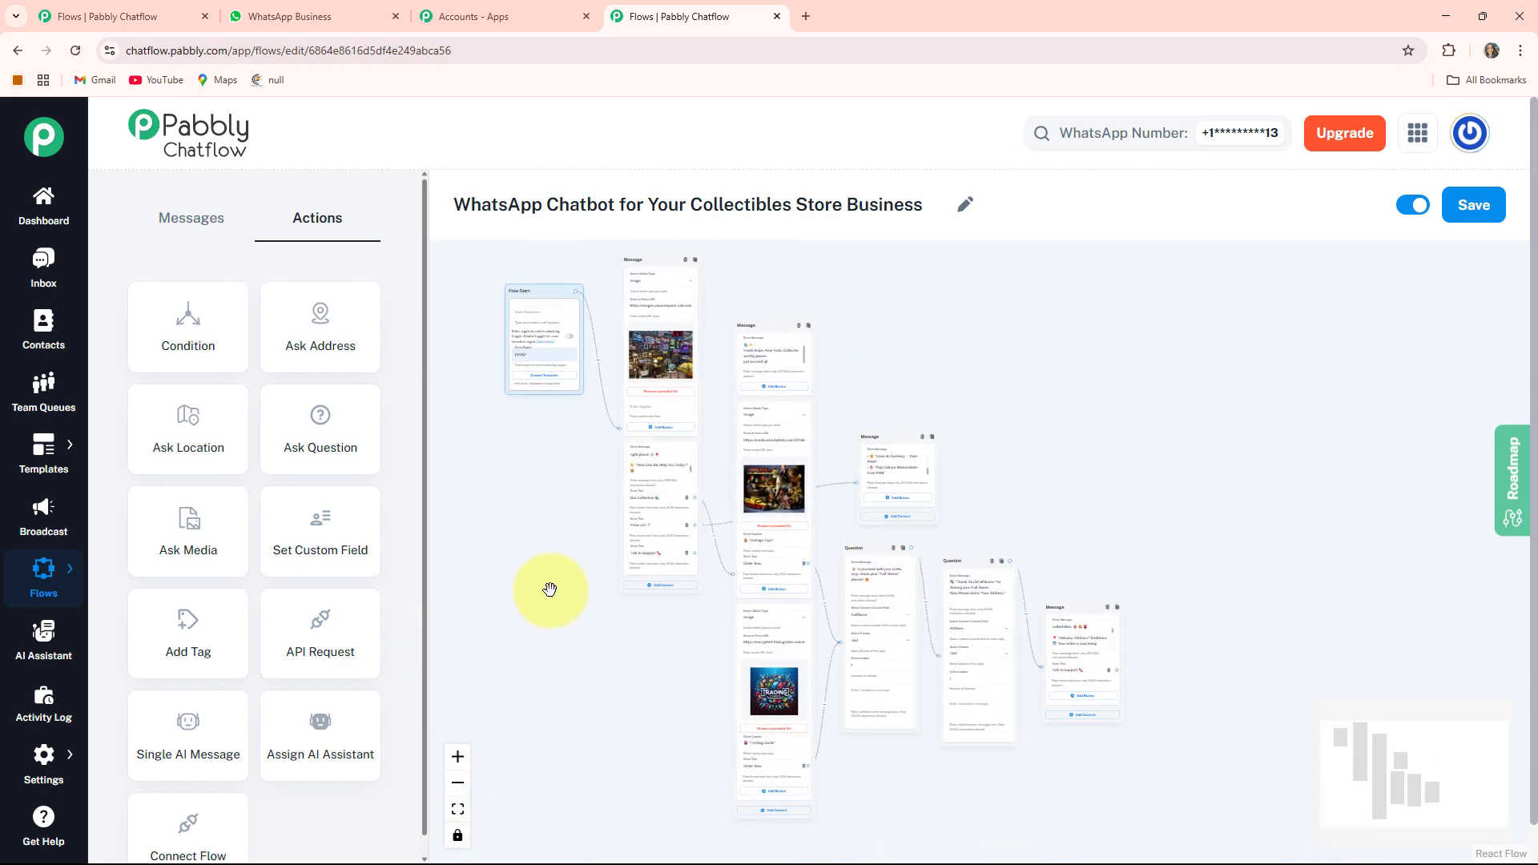
scroll(673, 568, "up", 2)
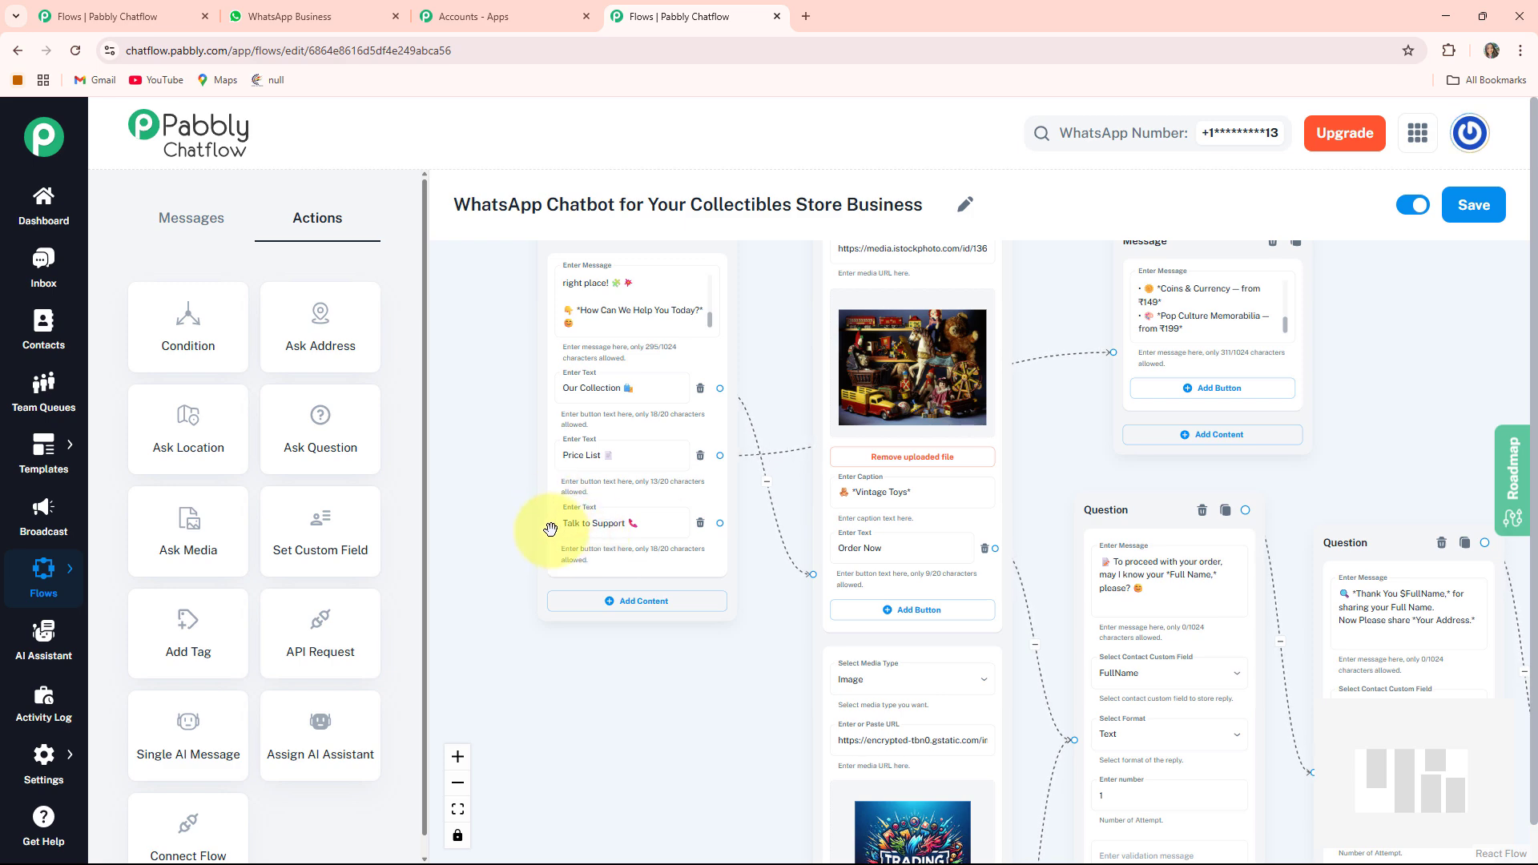
mouse_move(693, 680)
left_mouse_down()
mouse_move(560, 611)
mouse_move(673, 652)
mouse_move(697, 697)
mouse_move(687, 668)
left_mouse_up()
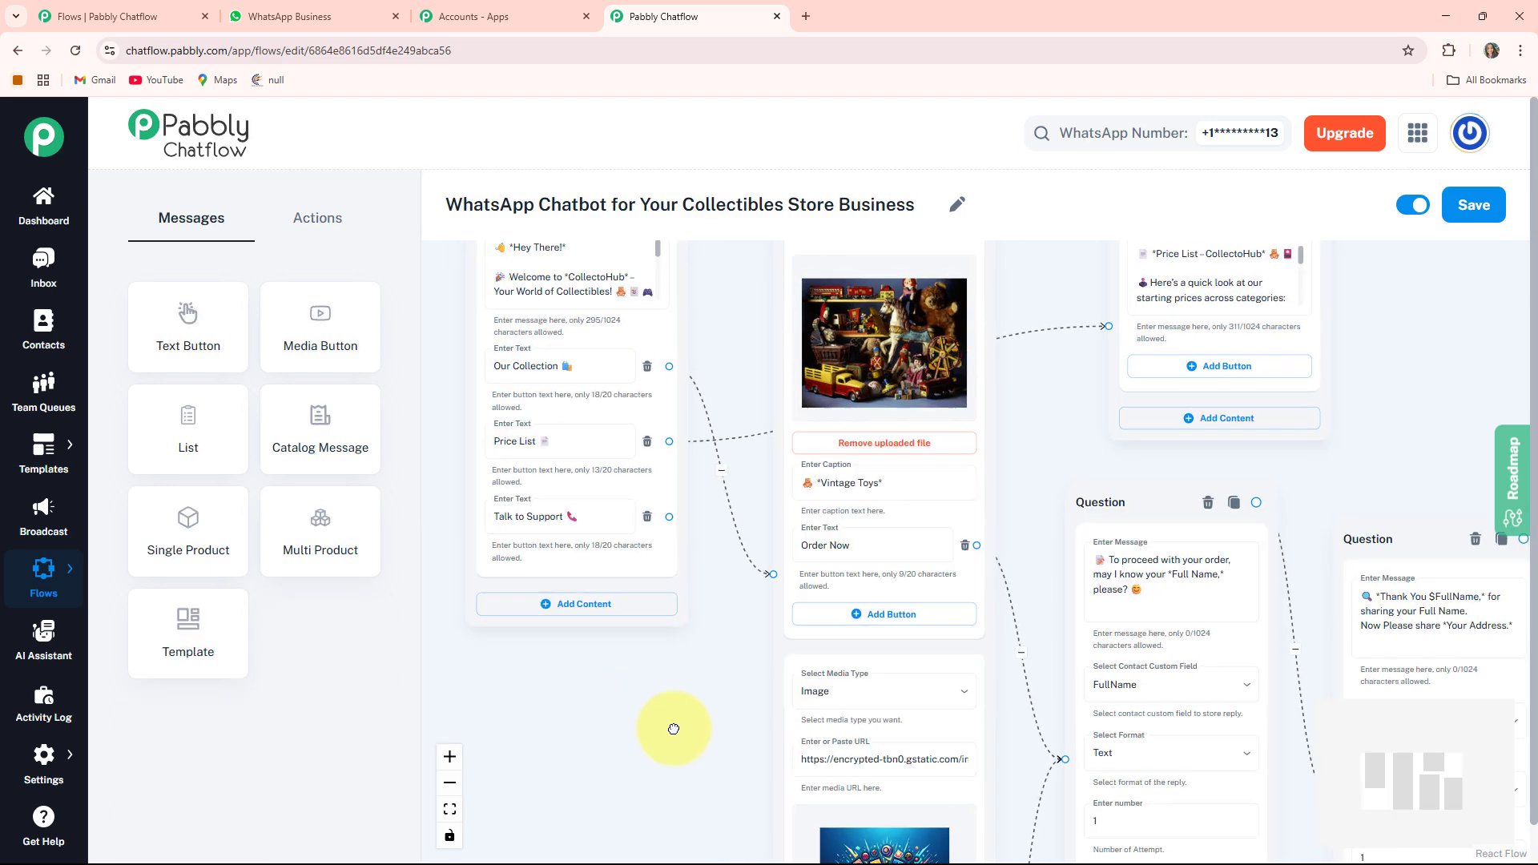
left_click_drag(672, 727, 752, 751)
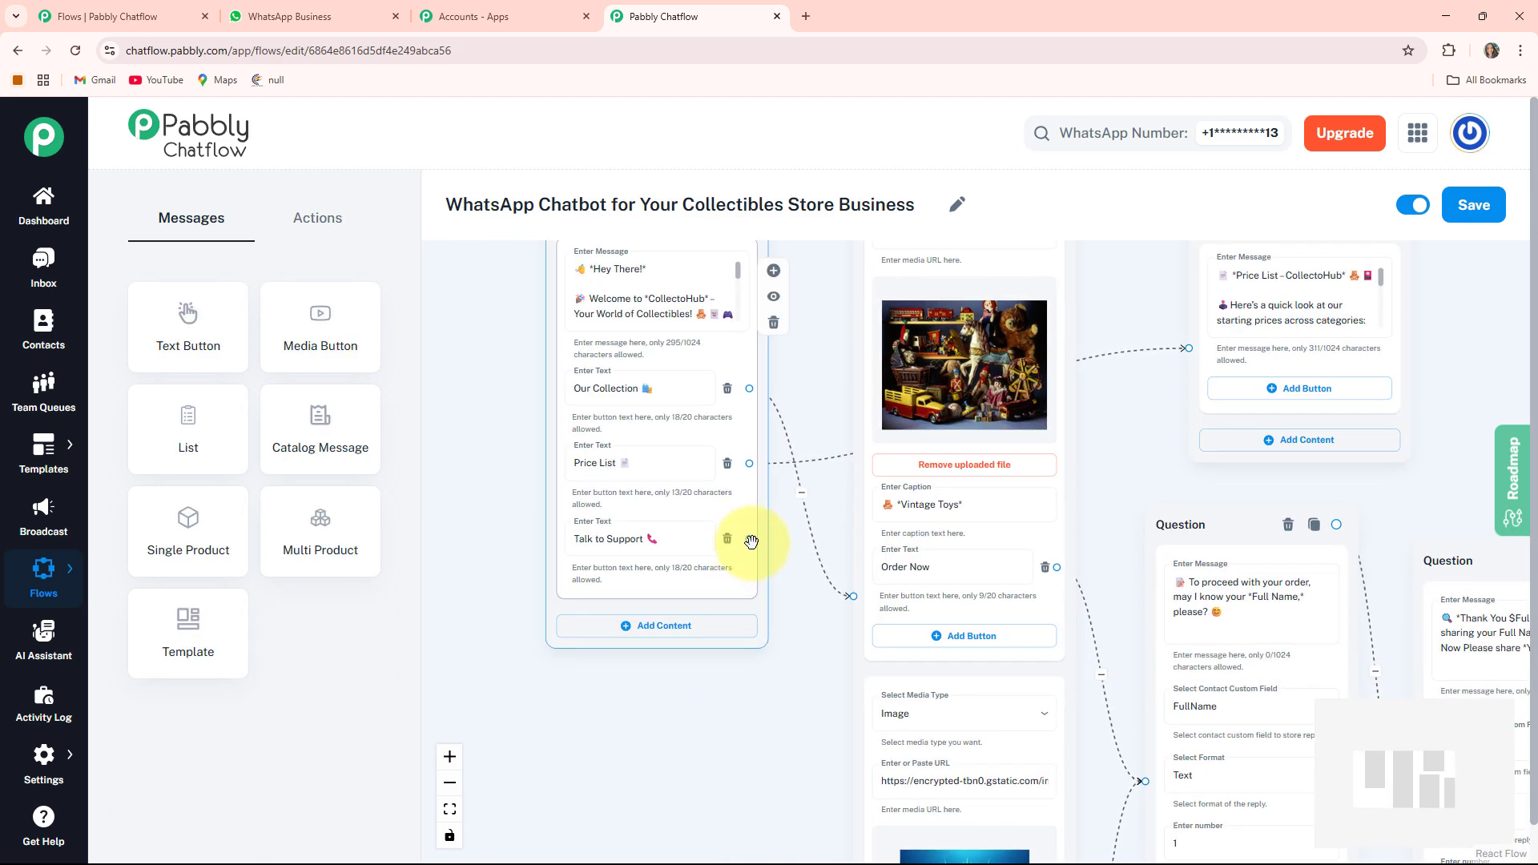
left_click_drag(750, 538, 584, 751)
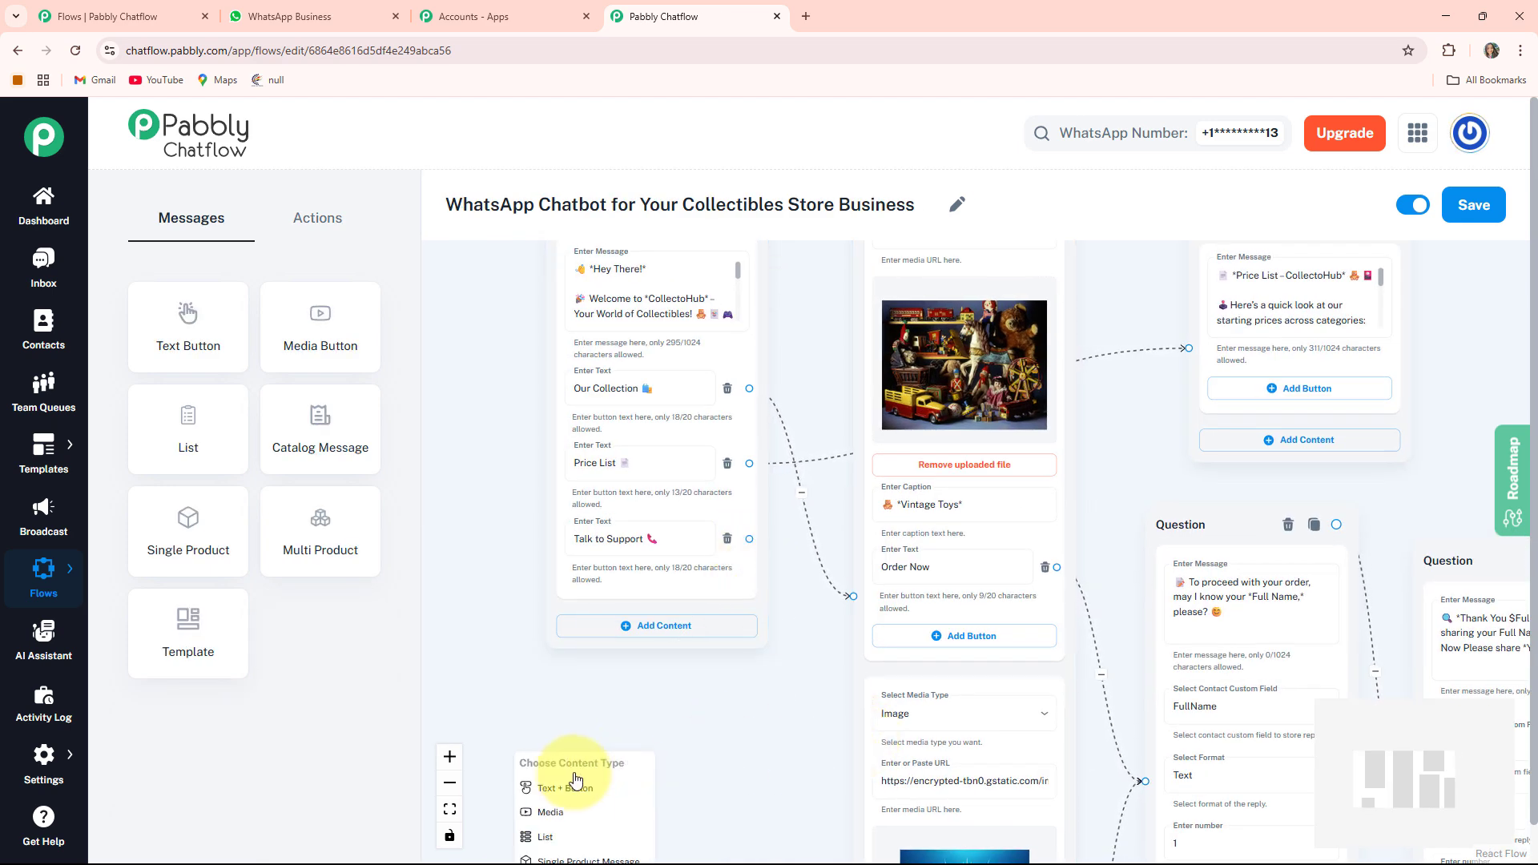
left_click(577, 787)
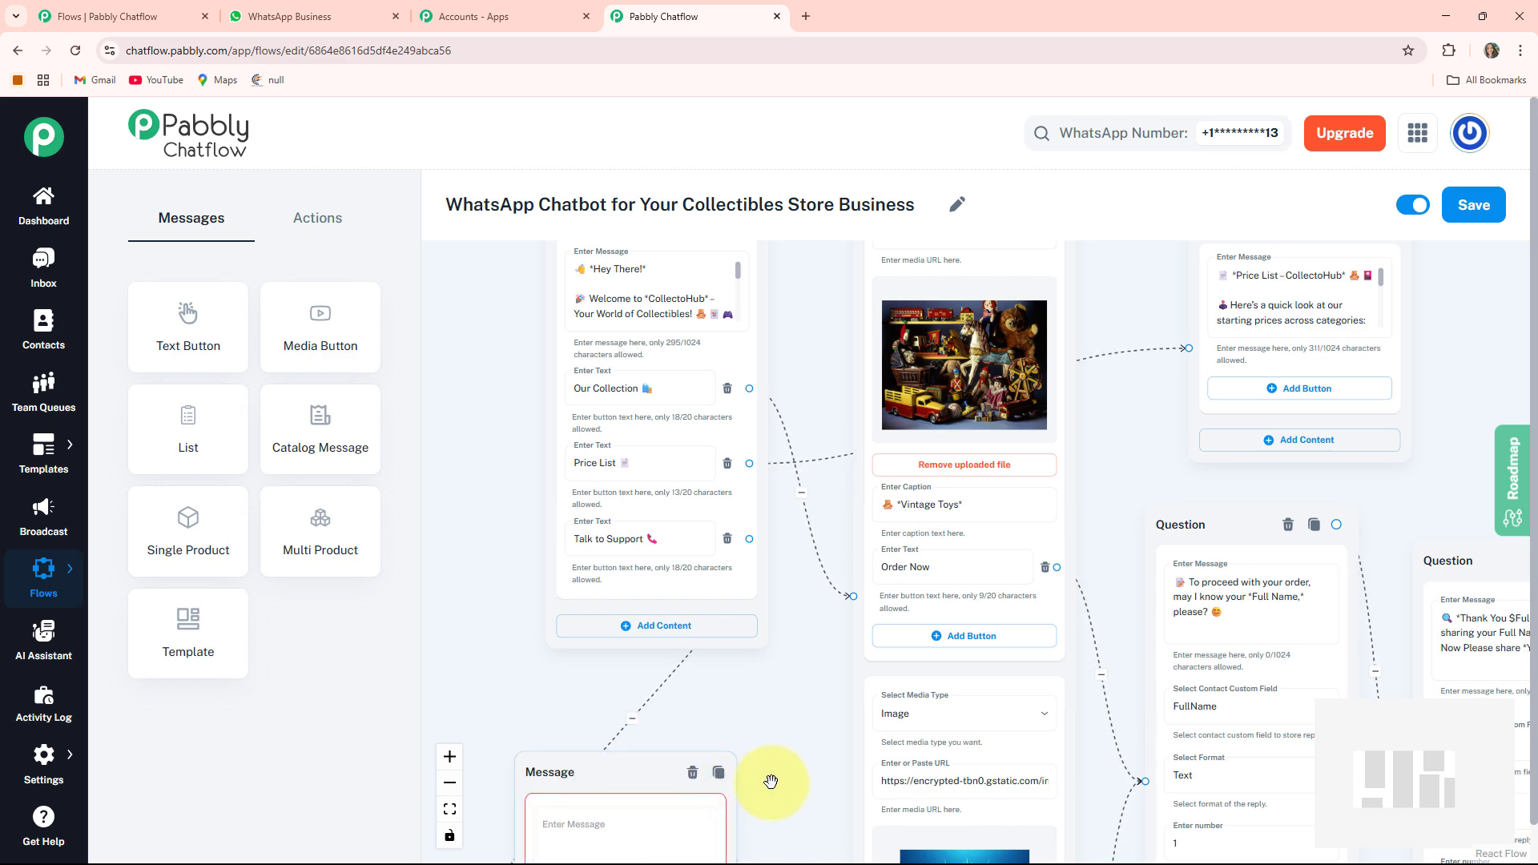
left_click_drag(775, 769, 782, 464)
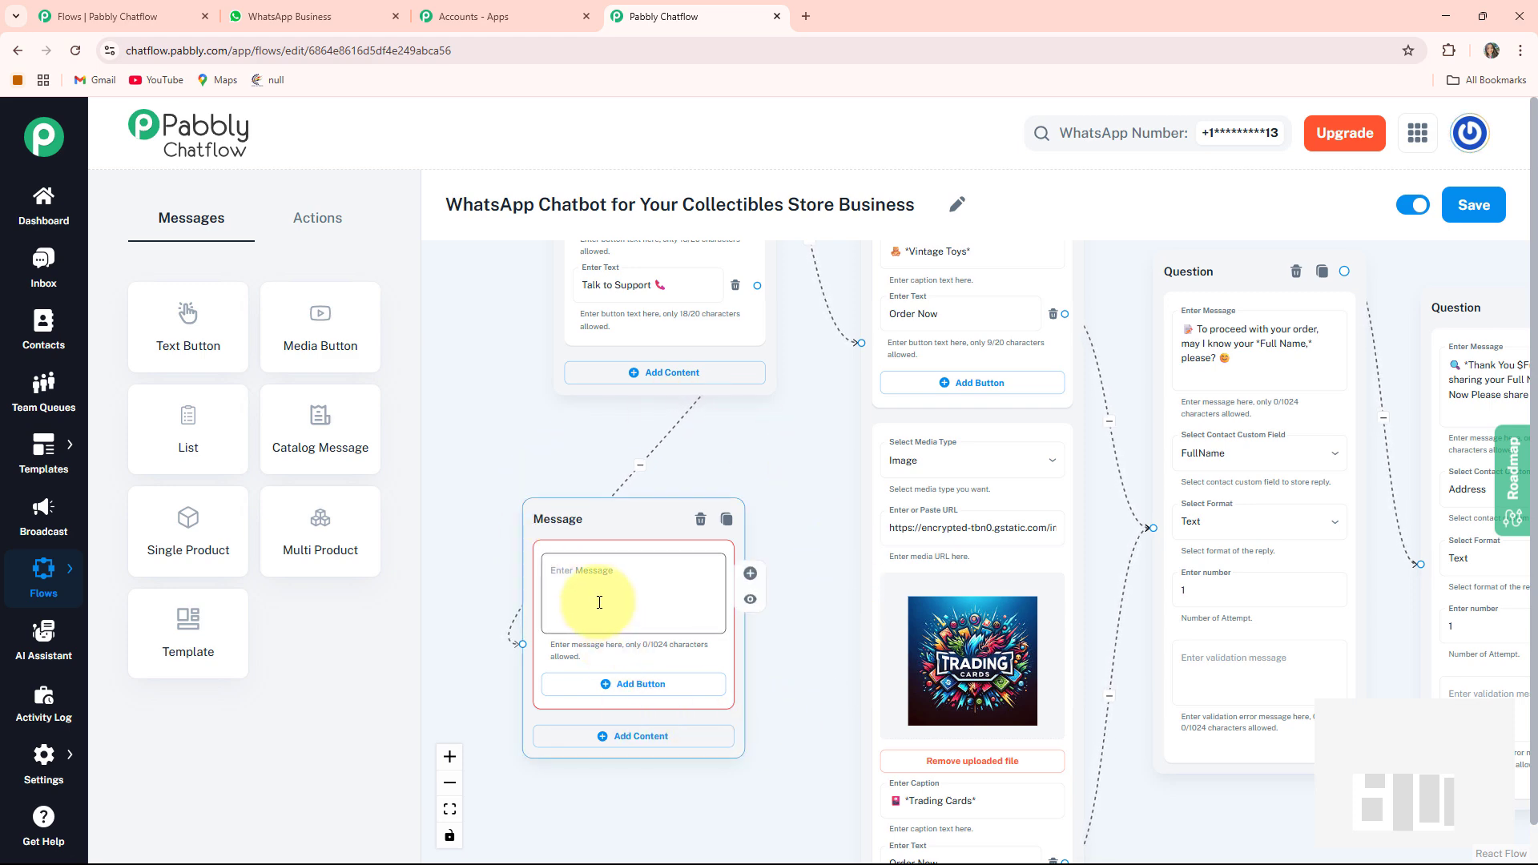
- Paste the CollectoHub support contact text into the Talk to Support message node
key("ctrl+v")
left_click_drag(748, 807, 339, 482)
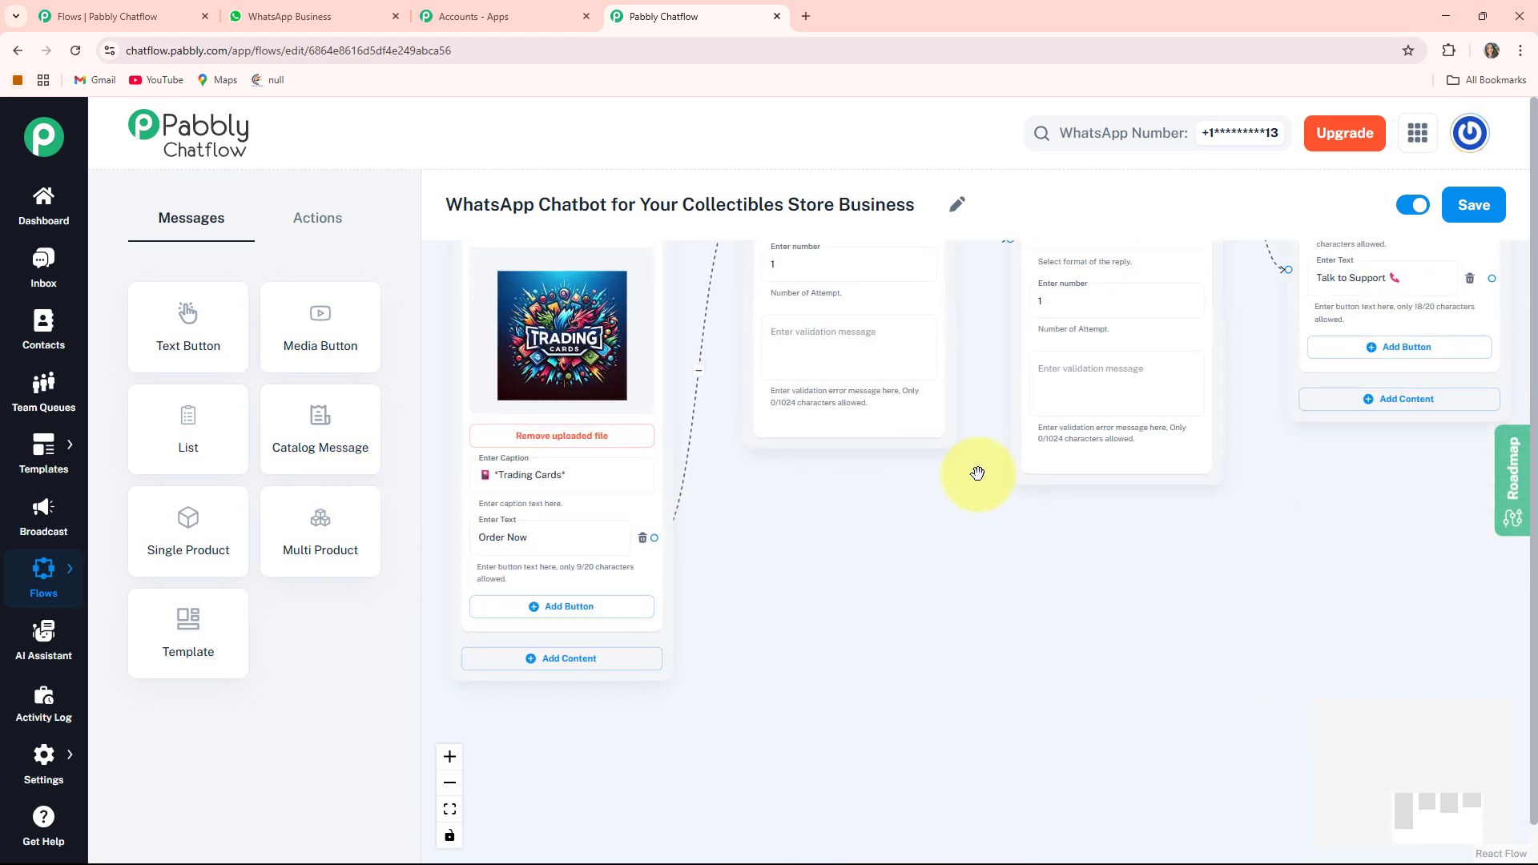
left_click_drag(978, 473, 551, 585)
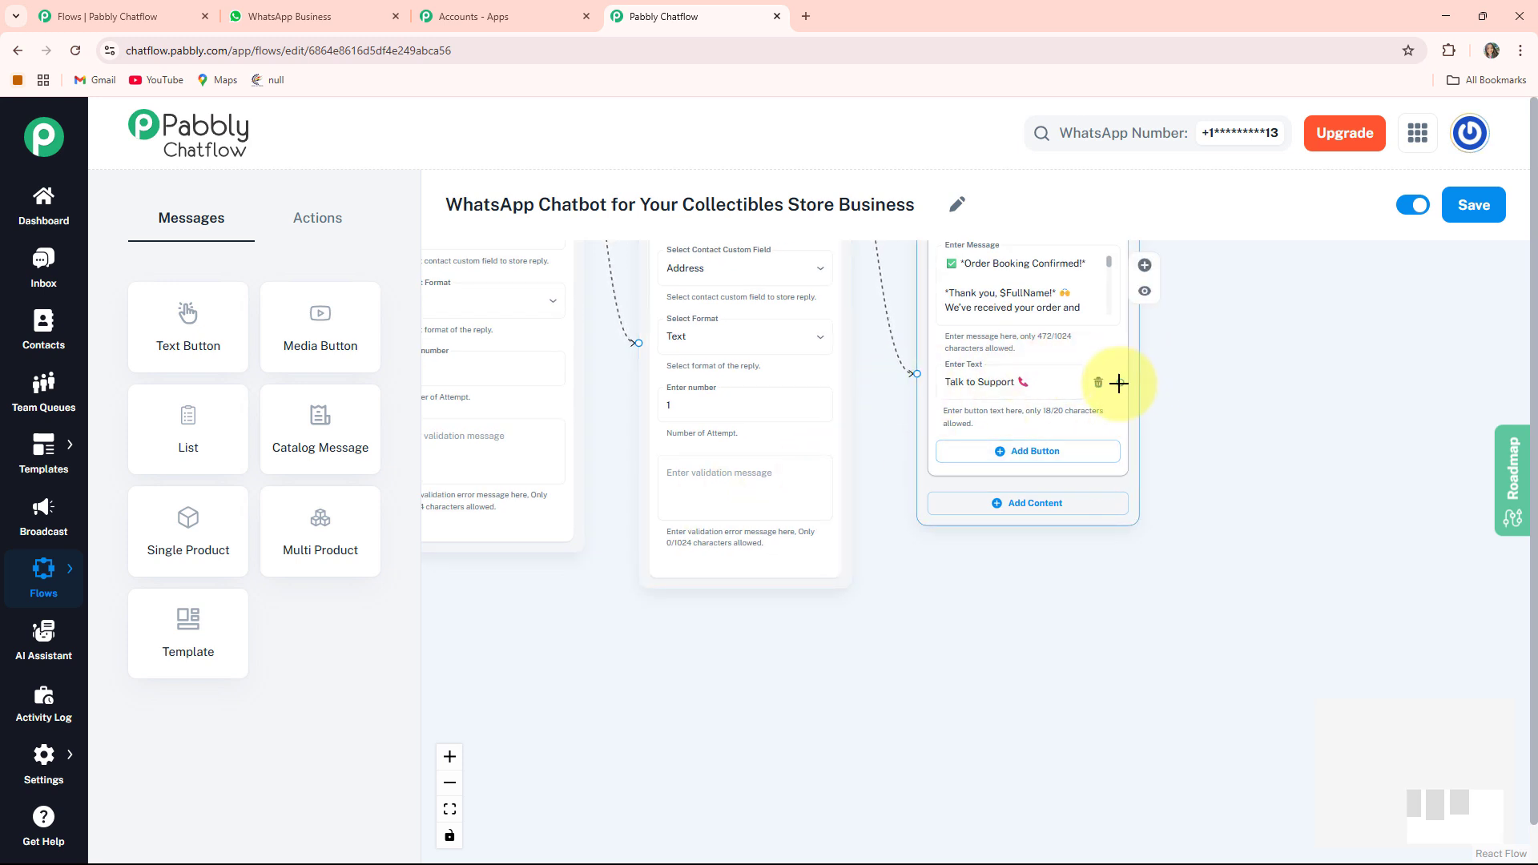
left_click_drag(1211, 405, 822, 424)
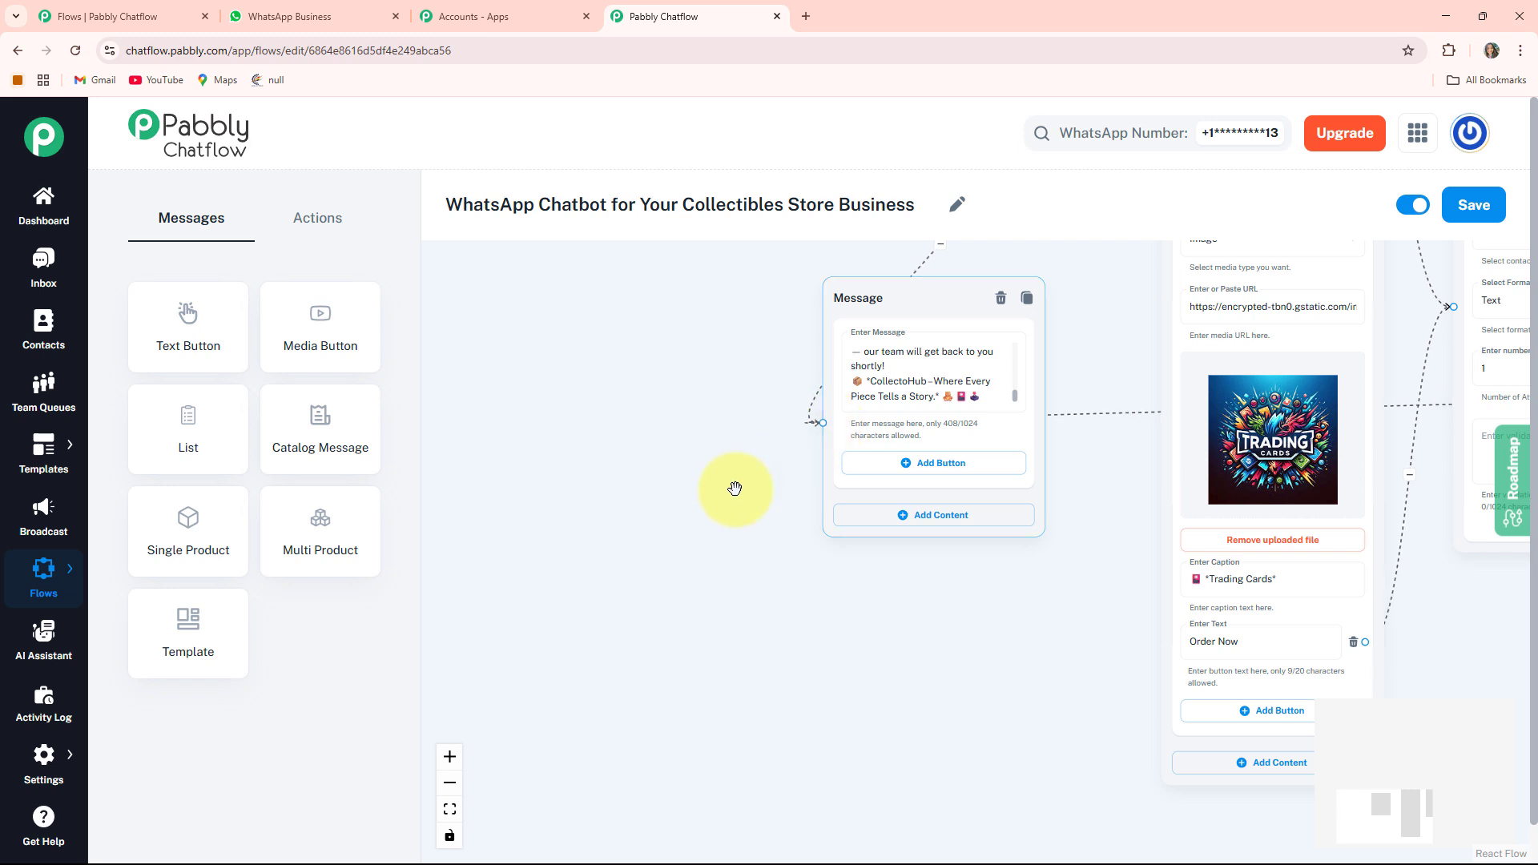
- Move the support message node beside the order confirmation message and save the flow
left_click(449, 811)
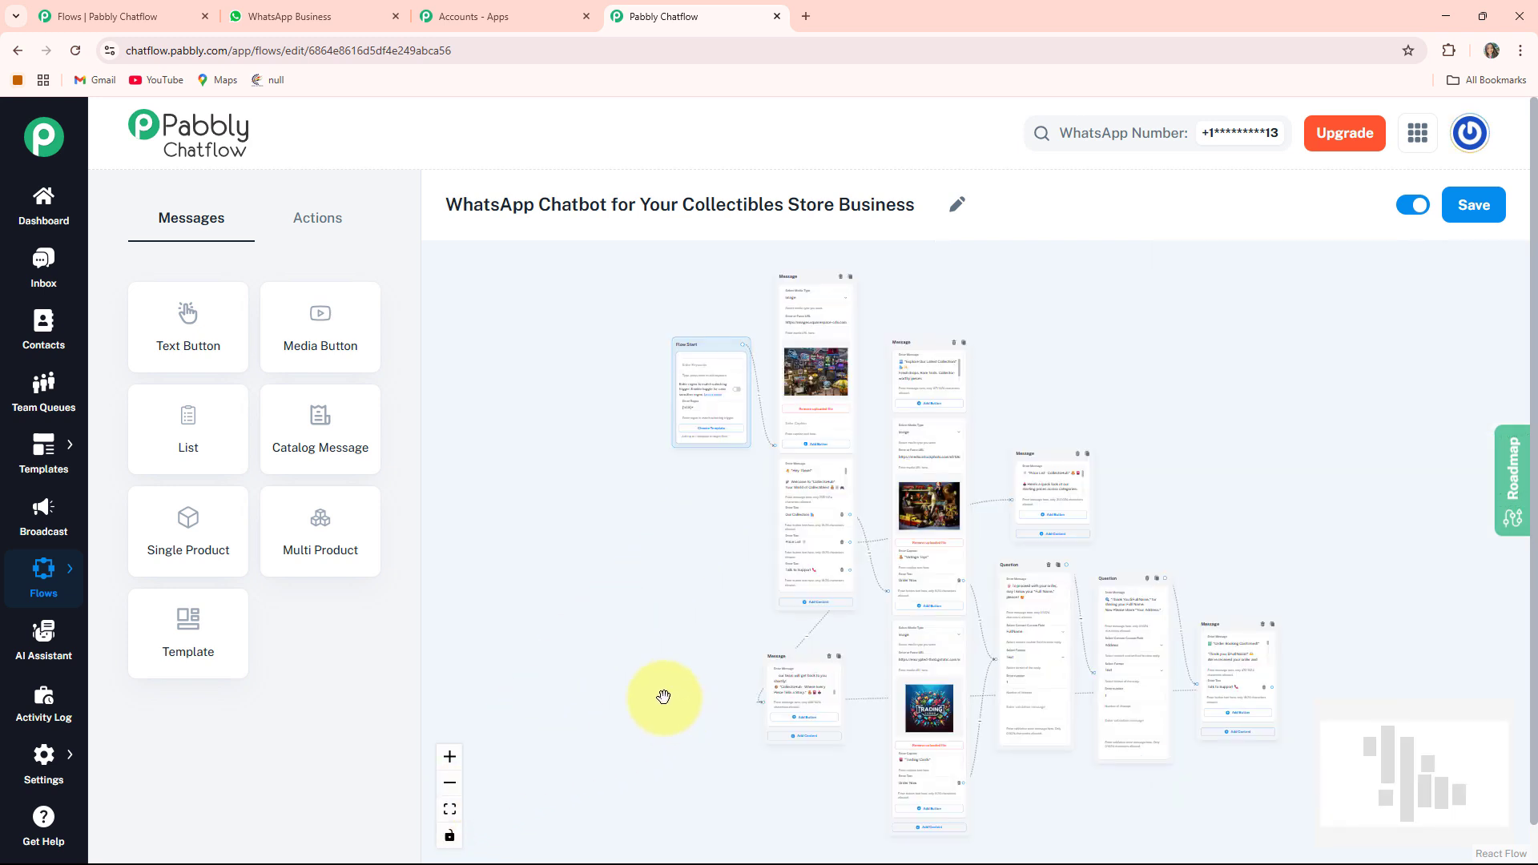
left_click_drag(694, 378, 670, 423)
left_click_drag(682, 635, 507, 587)
left_click_drag(611, 612, 1180, 587)
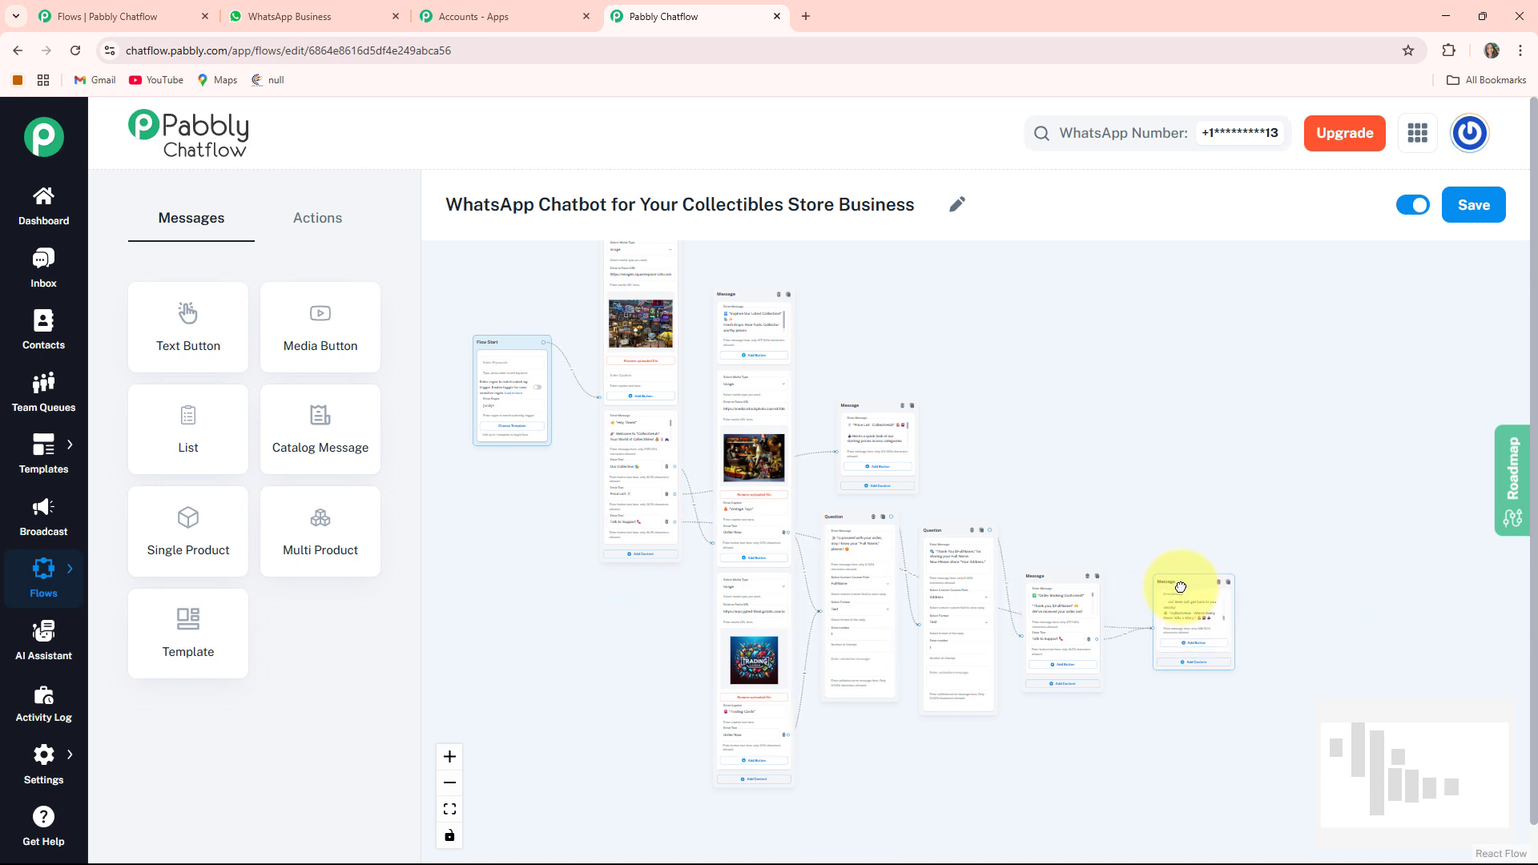
left_click_drag(1076, 475, 1086, 532)
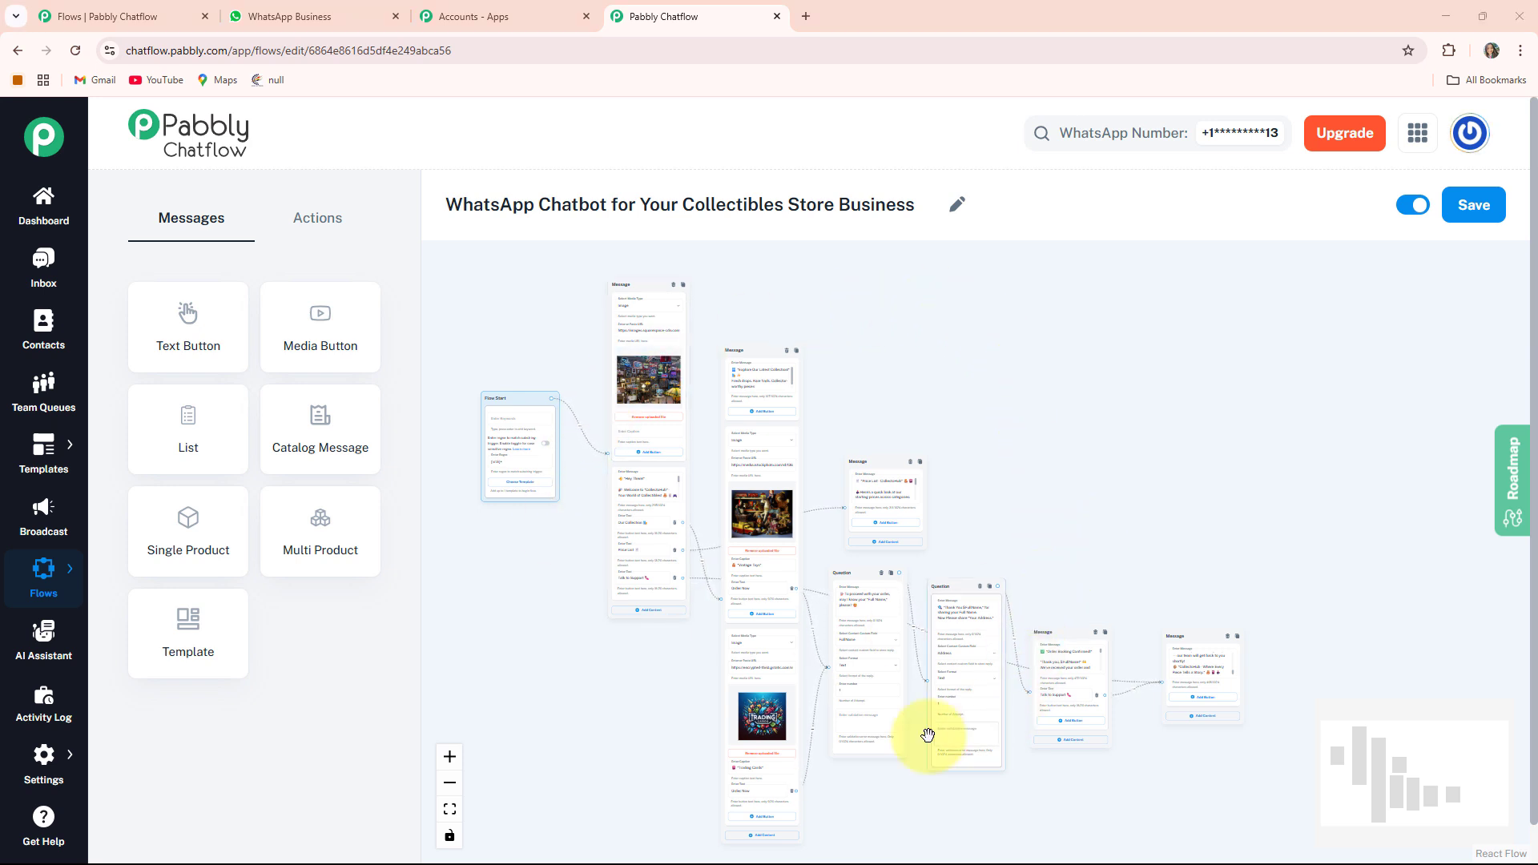
left_click(1472, 206)
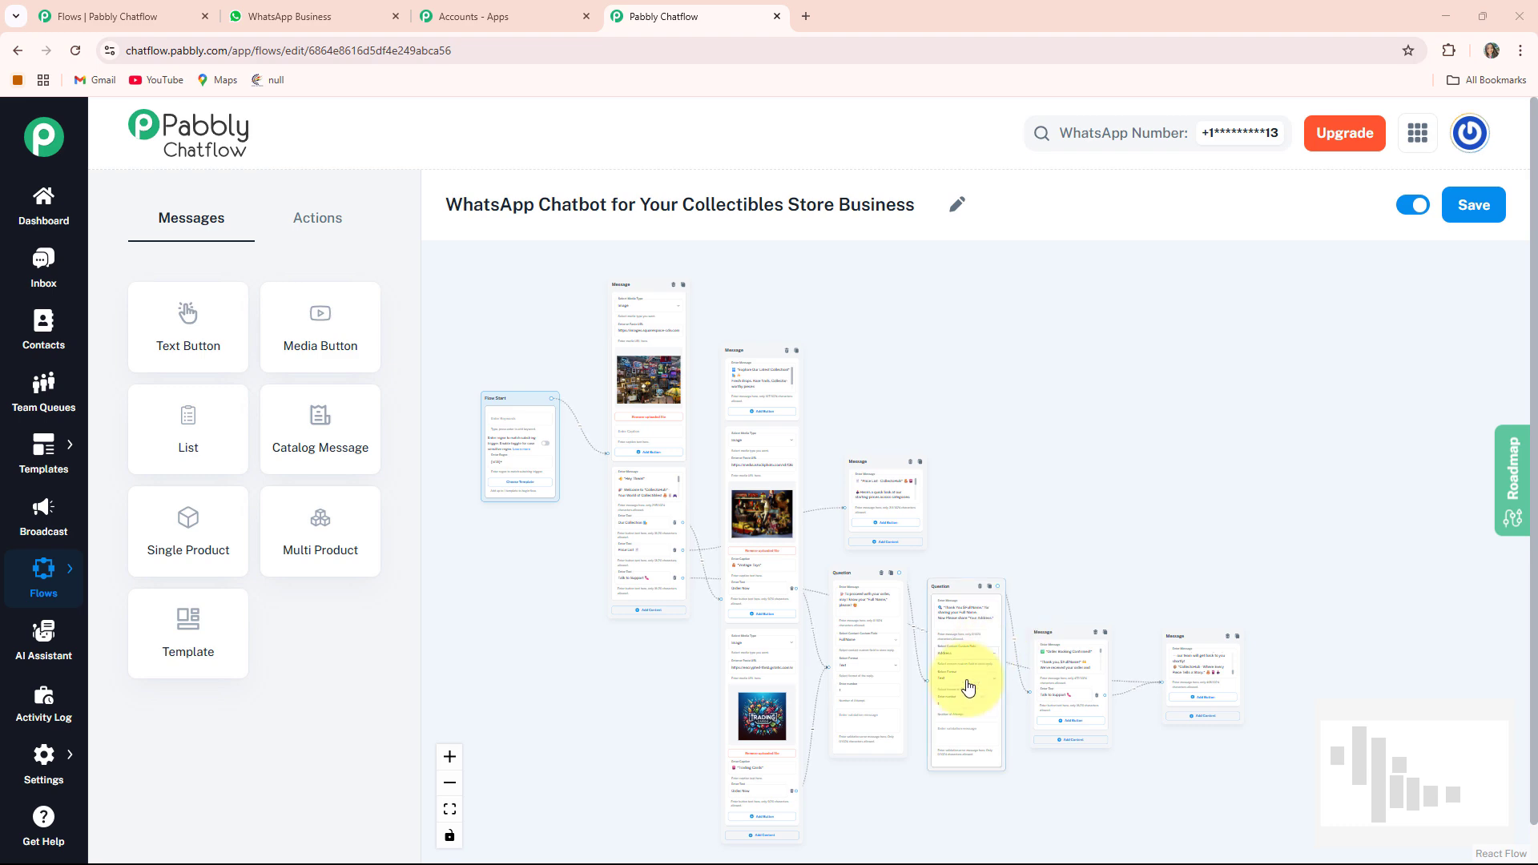
- Switch to WhatsApp Web and review the Collectibles Store chat's bot replies from the test conversation
left_click(238, 10)
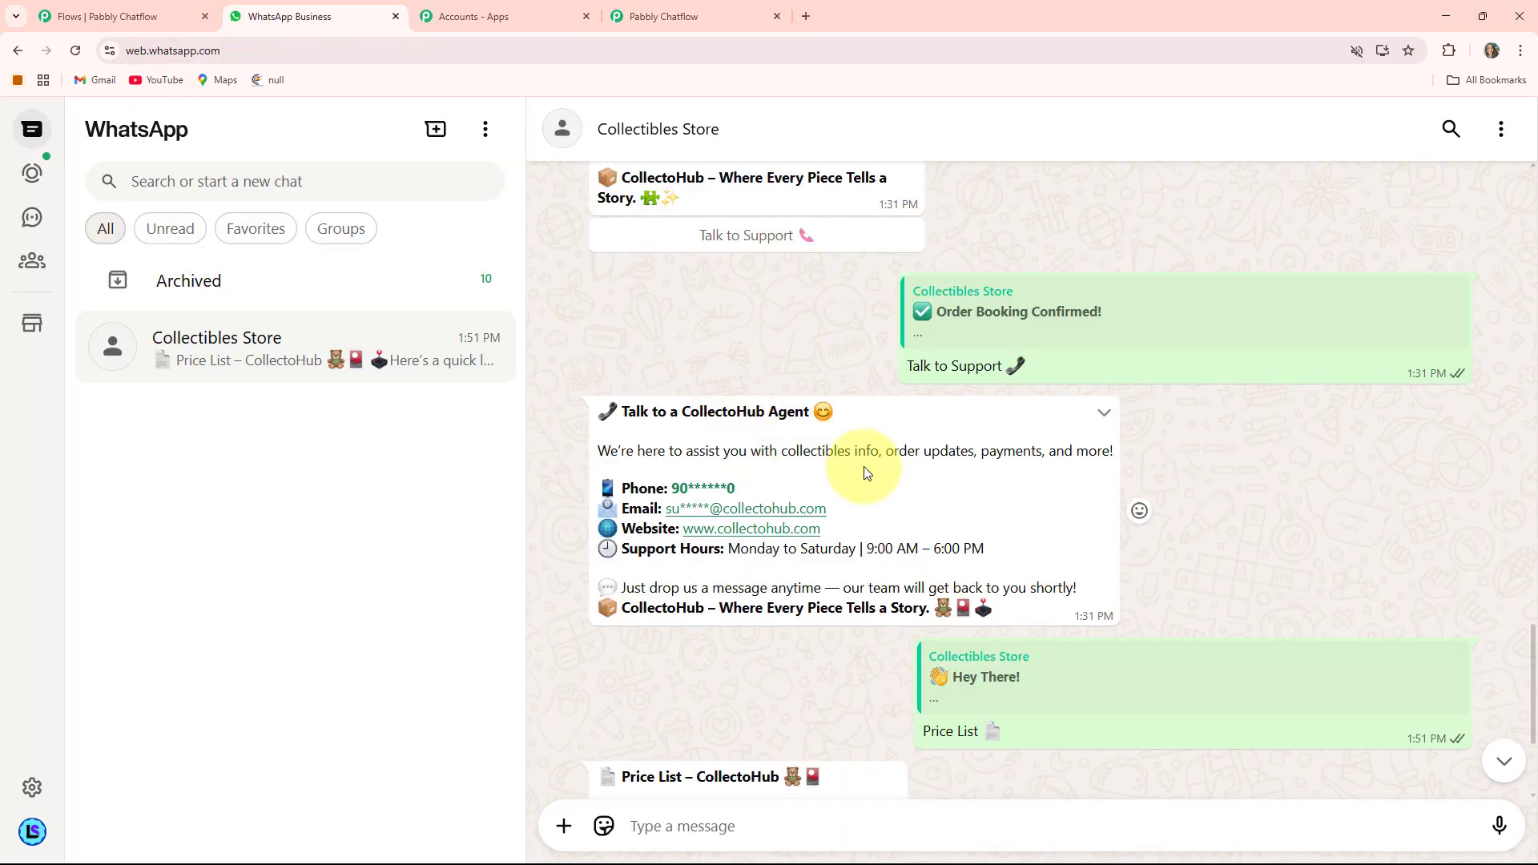
scroll(865, 462, "up", 5)
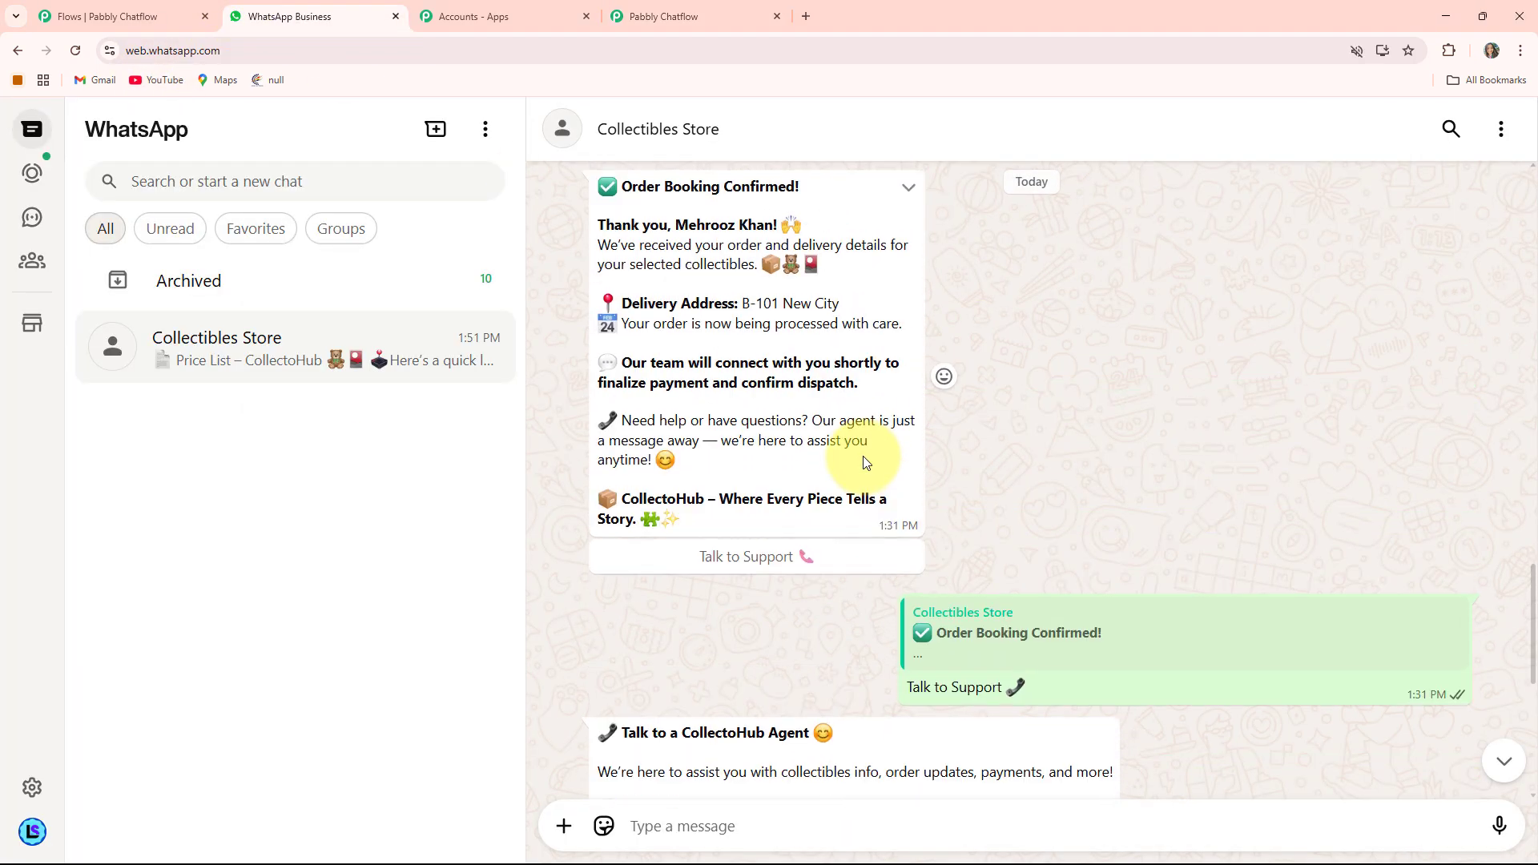
scroll(864, 462, "up", 10)
scroll(863, 455, "up", 10)
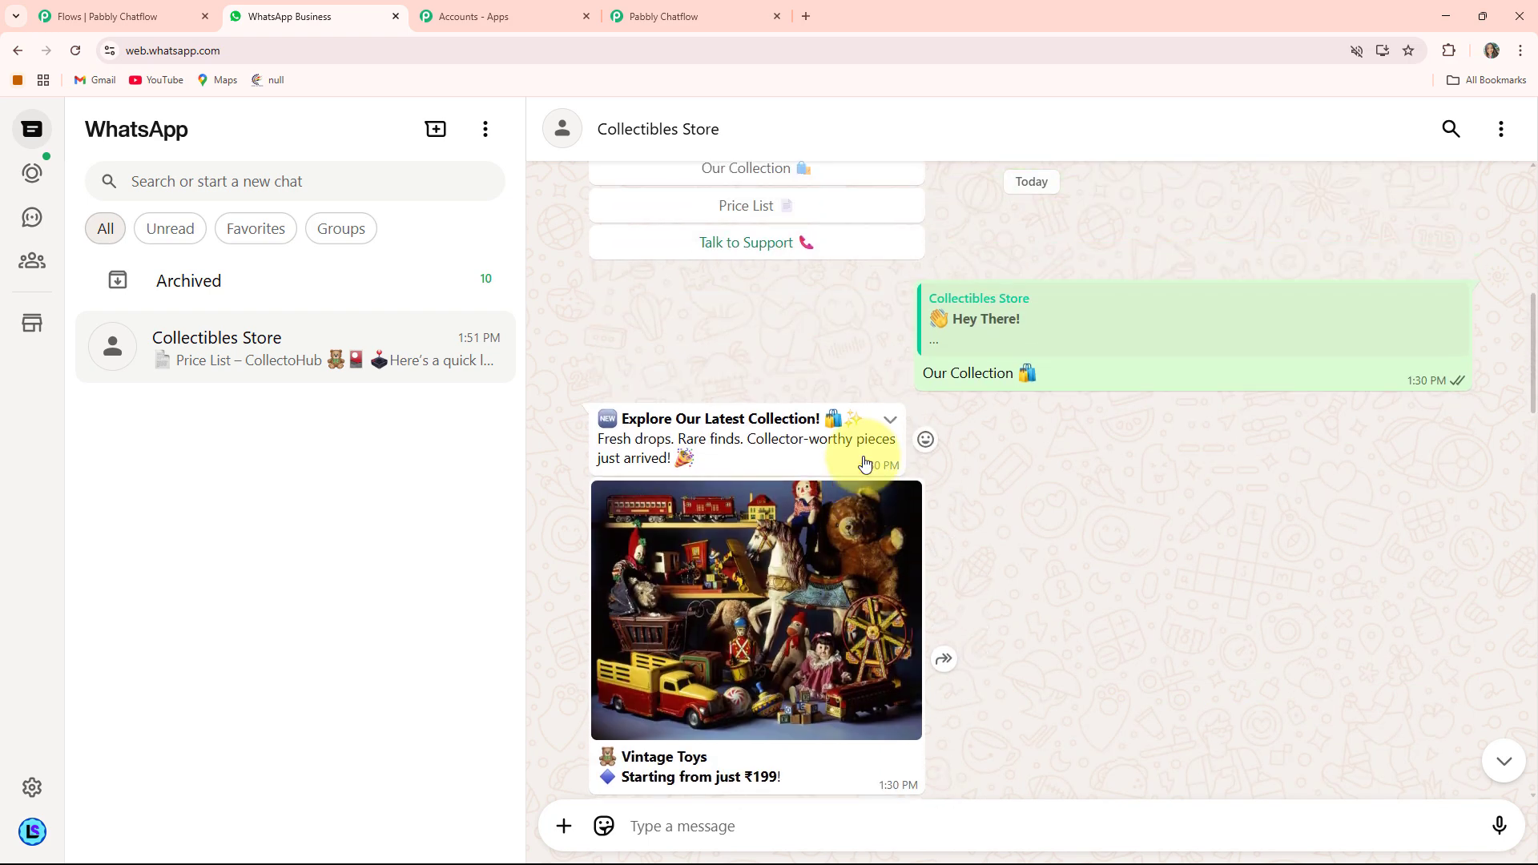
scroll(863, 462, "down", 6)
scroll(864, 462, "down", 4)
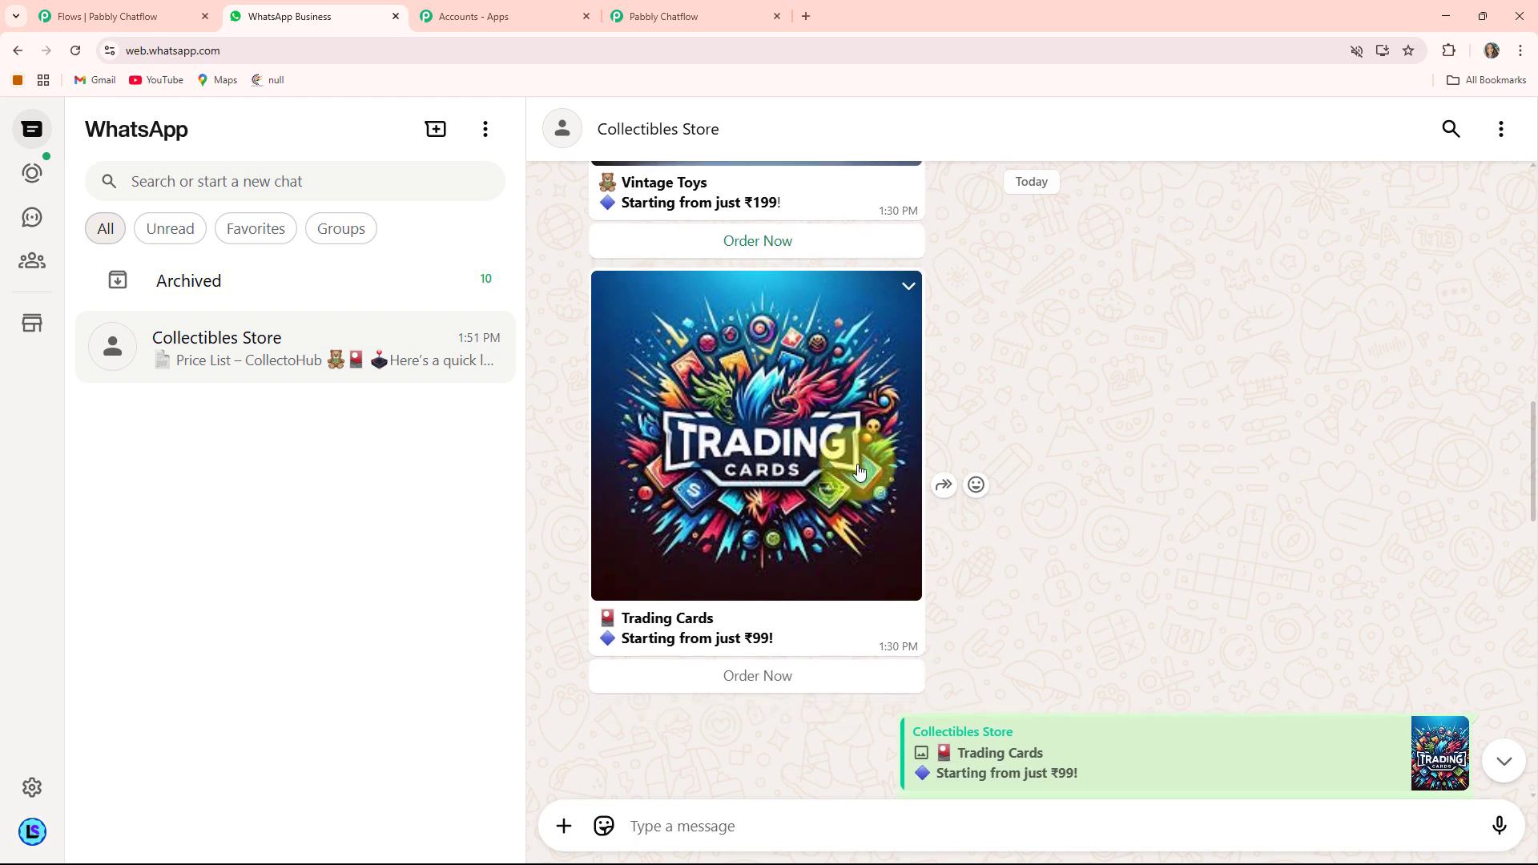